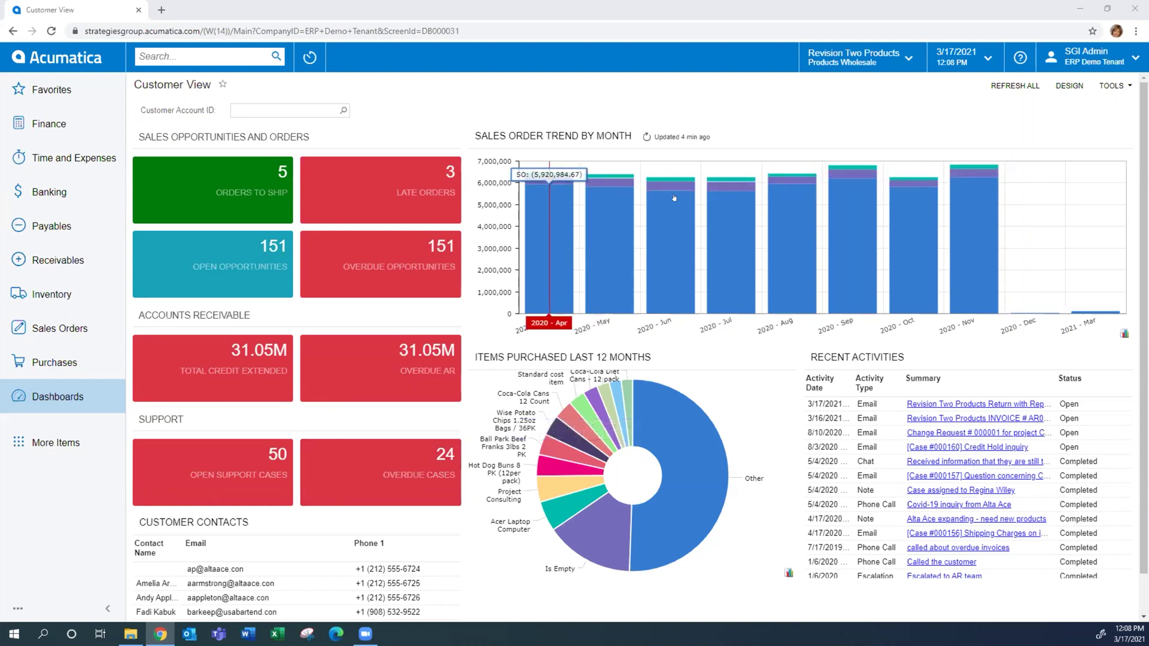
Open the Orders to Ship list from the dashboard tile
scroll(702, 455, down, 1)
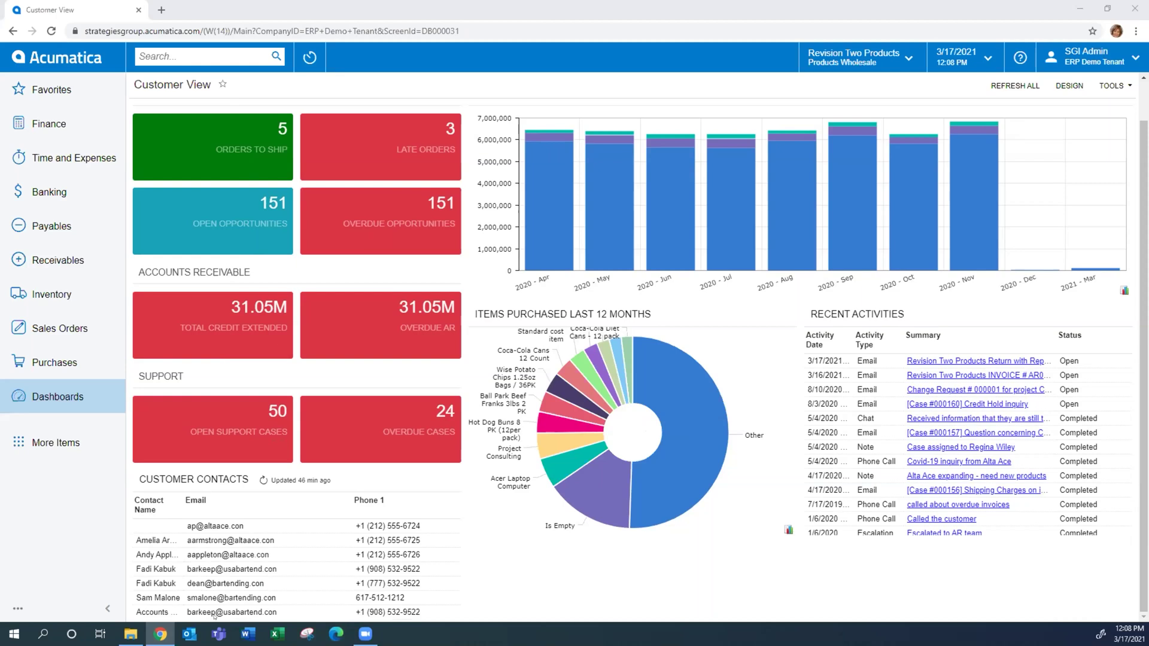
scroll(214, 616, up, 1)
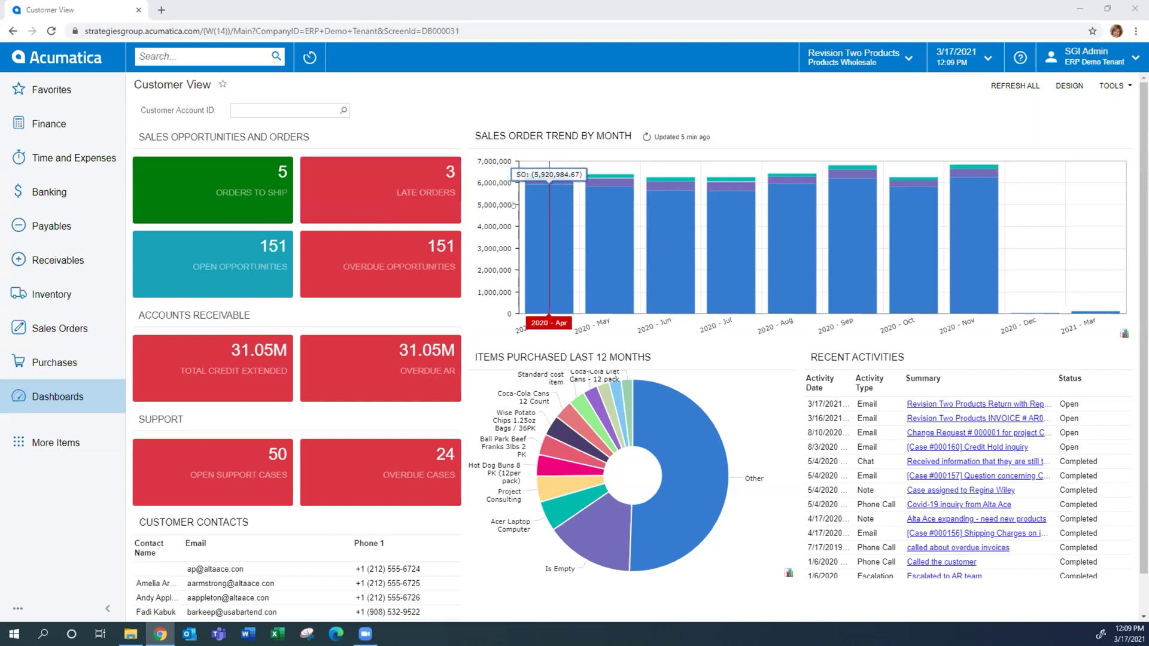
click(208, 176)
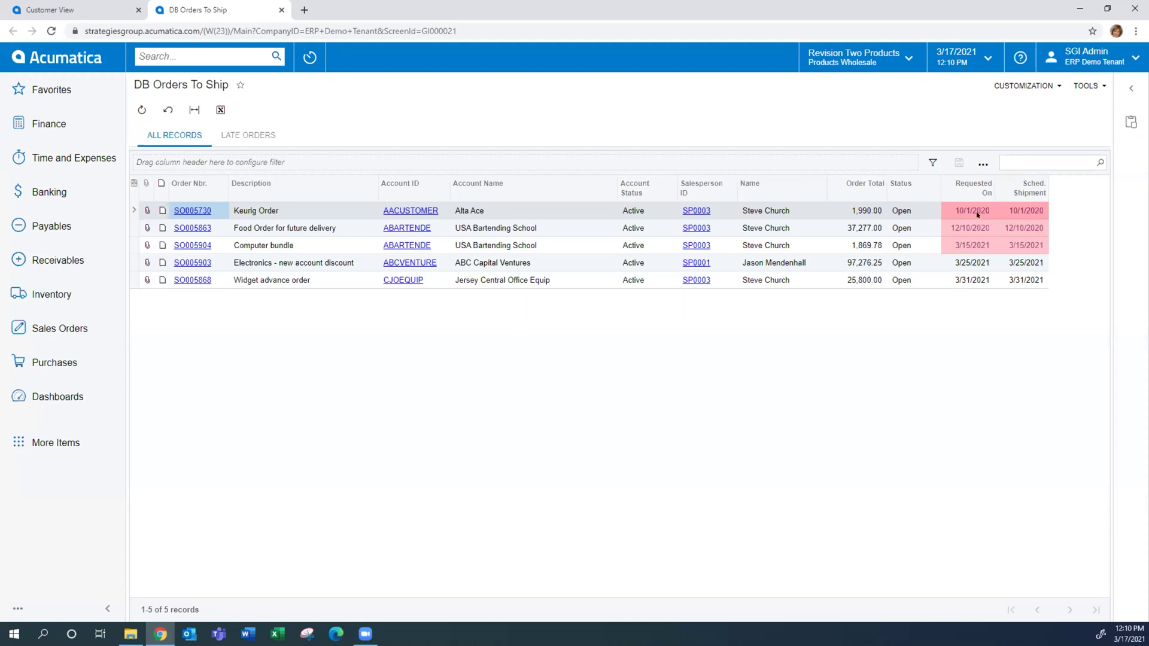
Review the Keurig Order's past-due dates and the Food Order for future delivery row
click(969, 214)
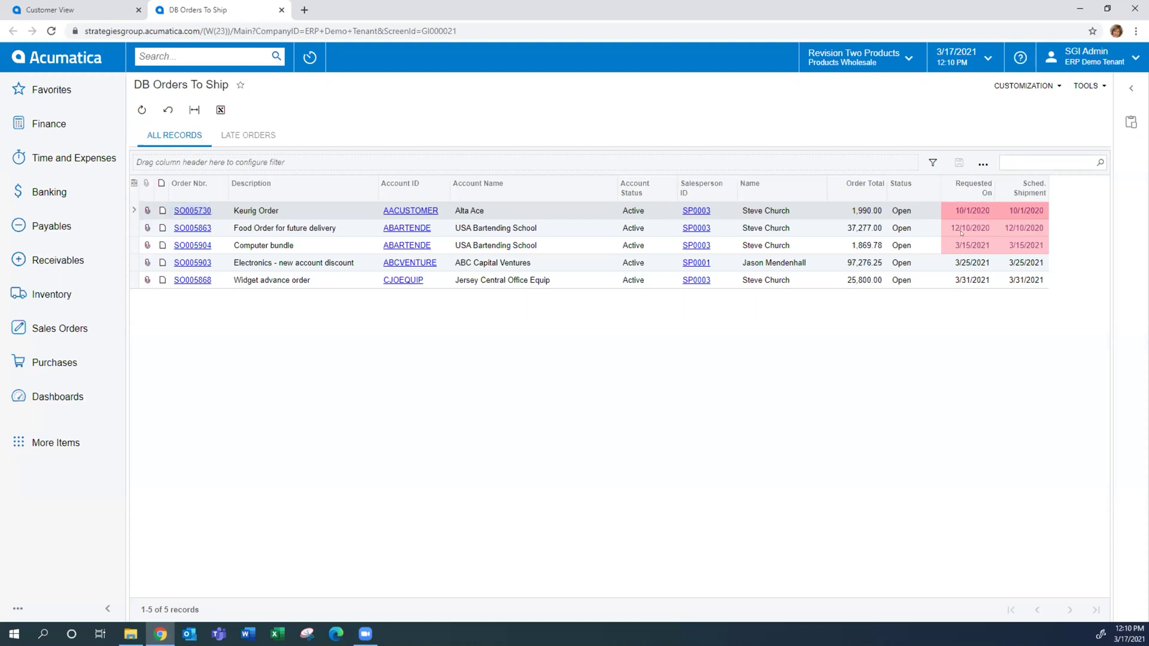
click(960, 232)
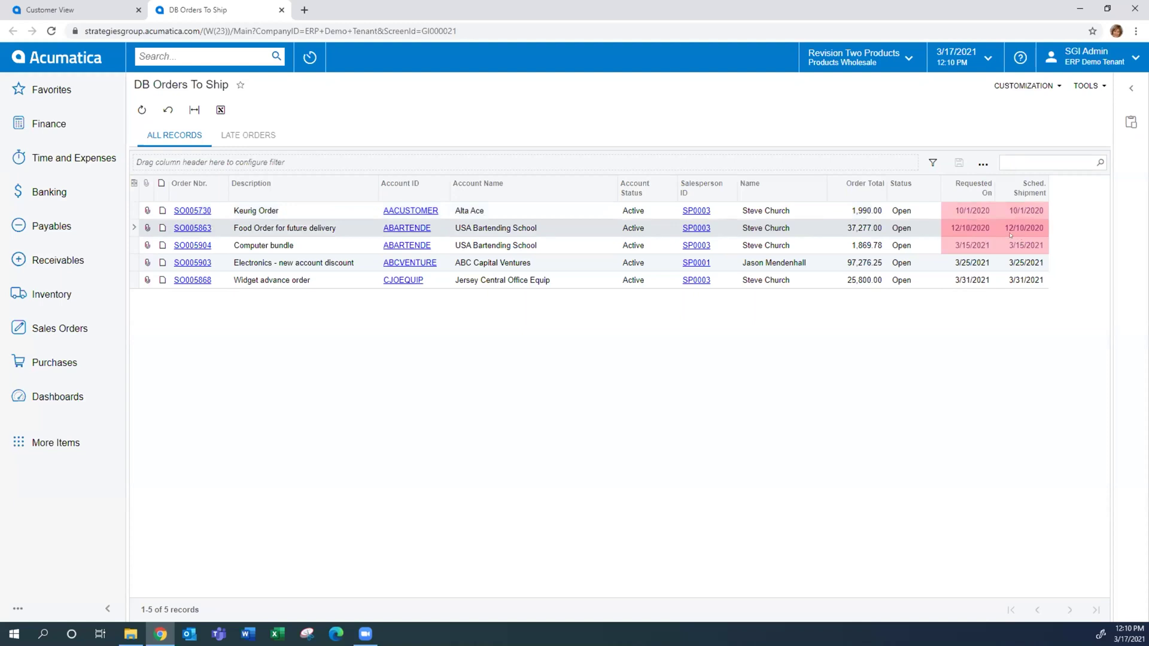
click(988, 213)
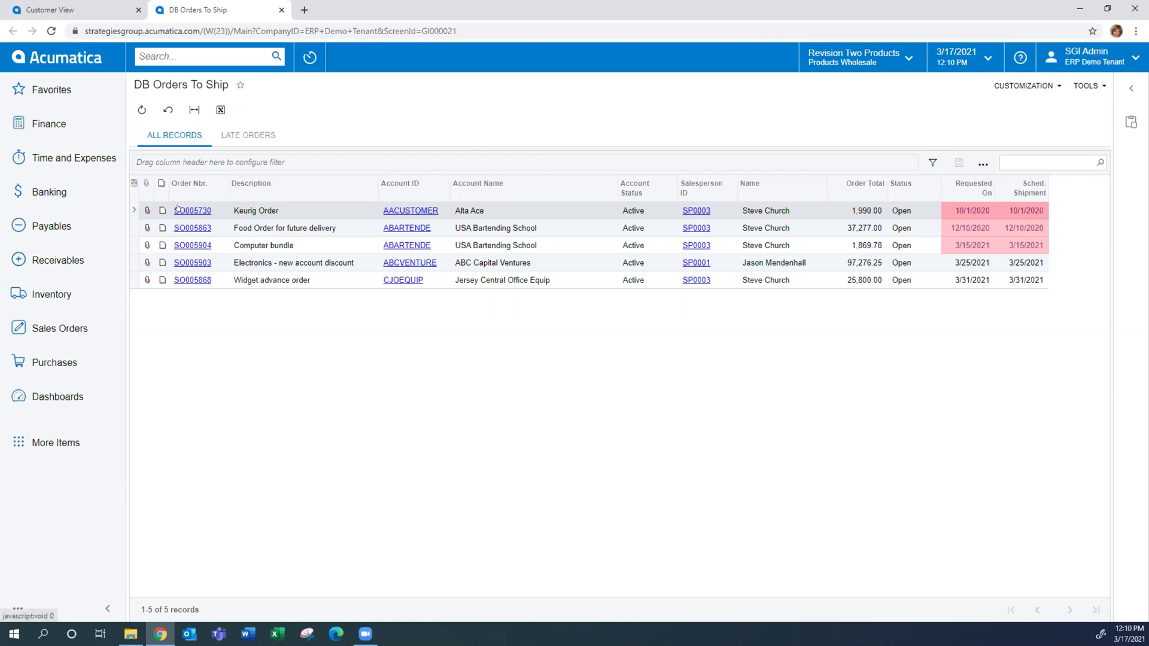
click(177, 210)
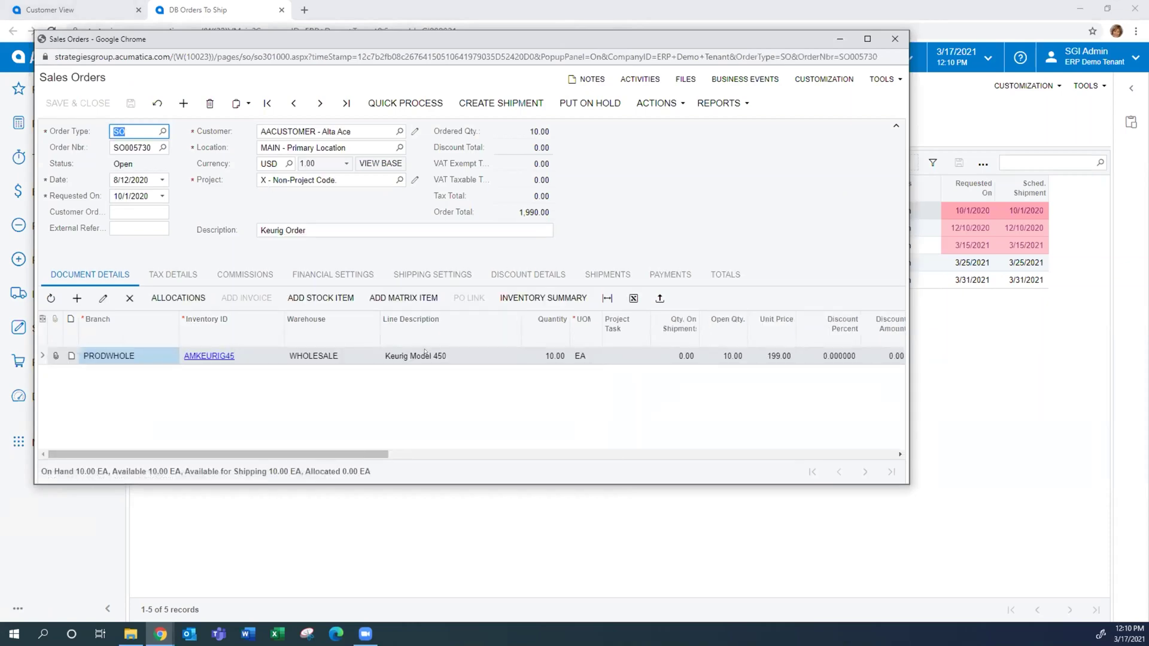
click(423, 279)
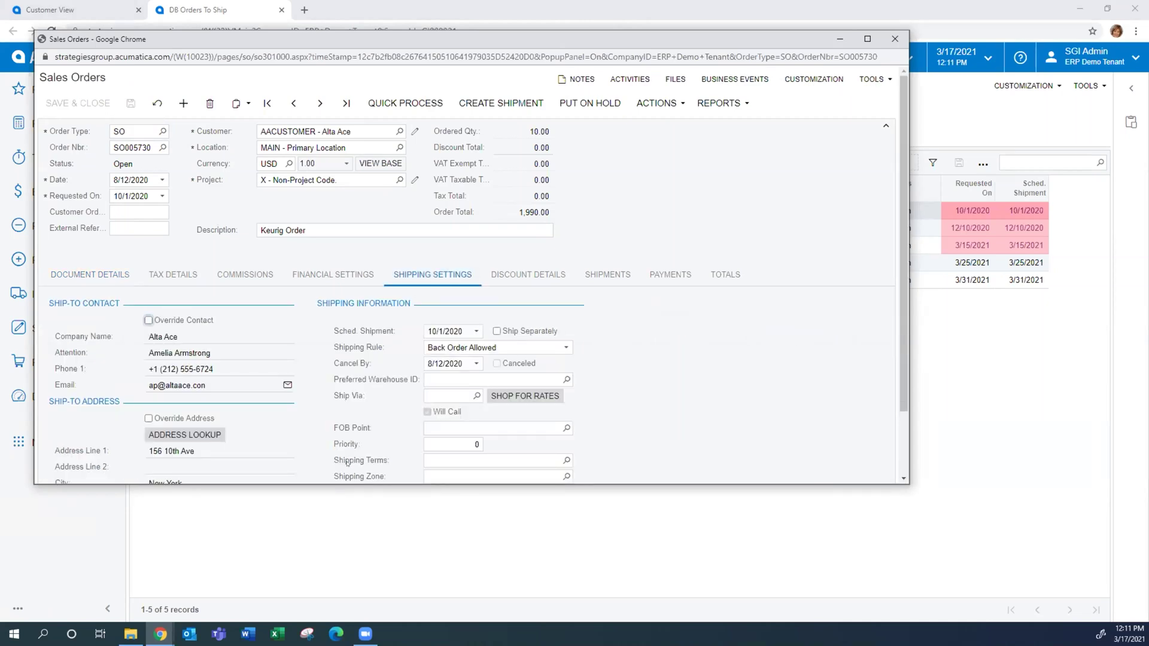
drag(359, 484, 365, 570)
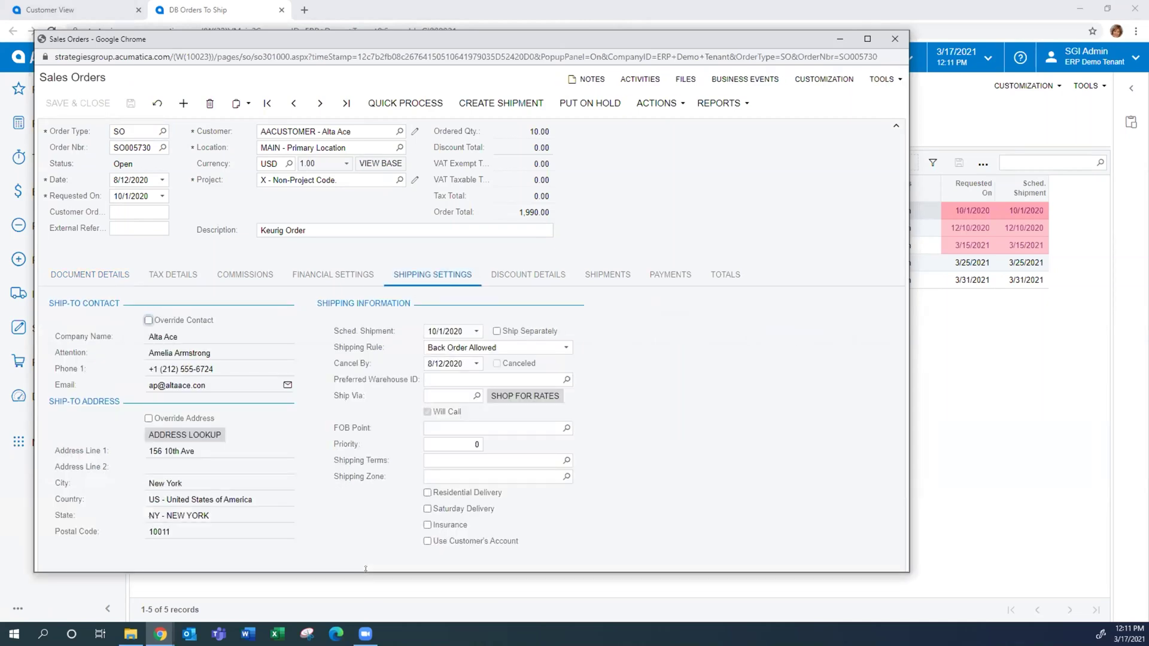
click(607, 275)
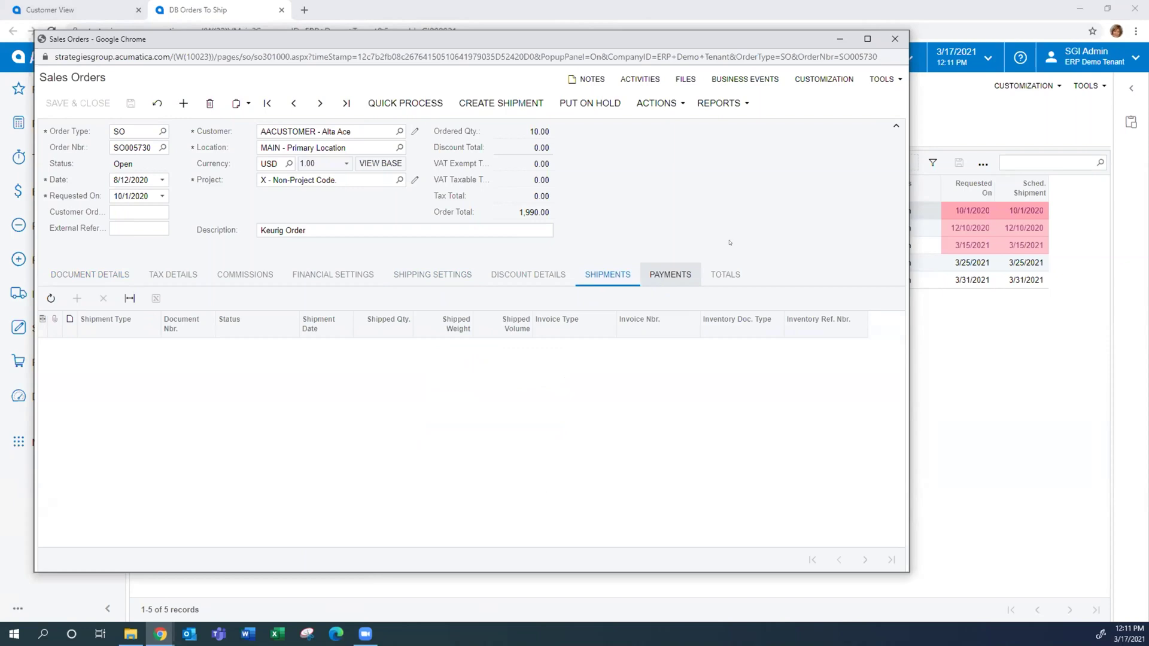
click(895, 42)
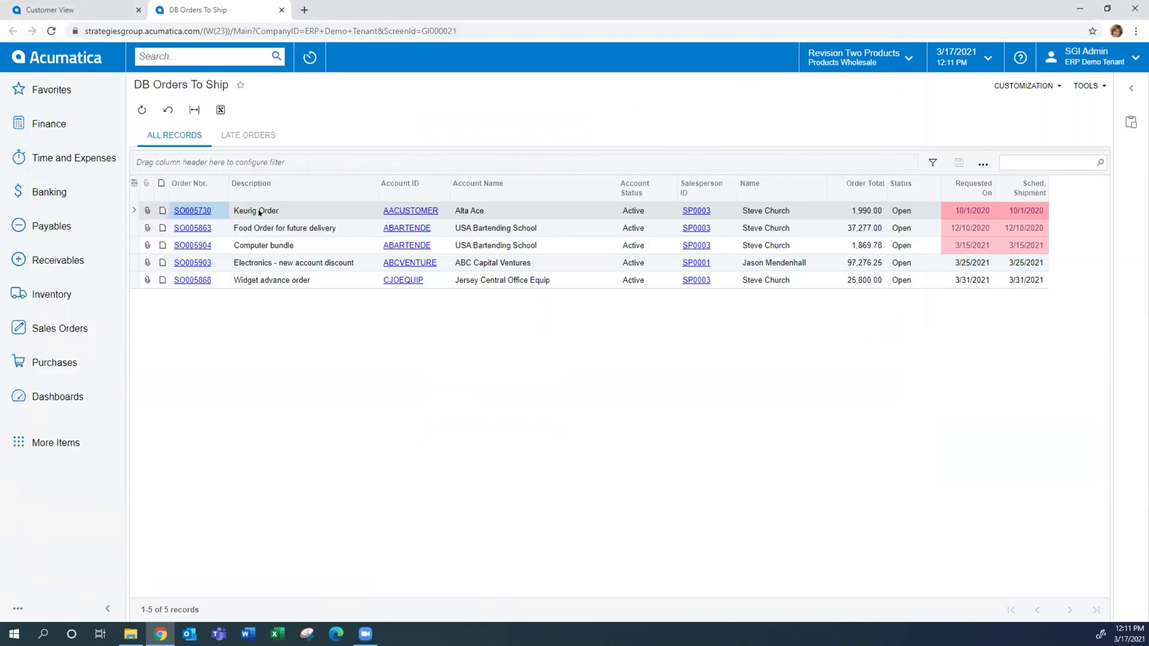
click(282, 10)
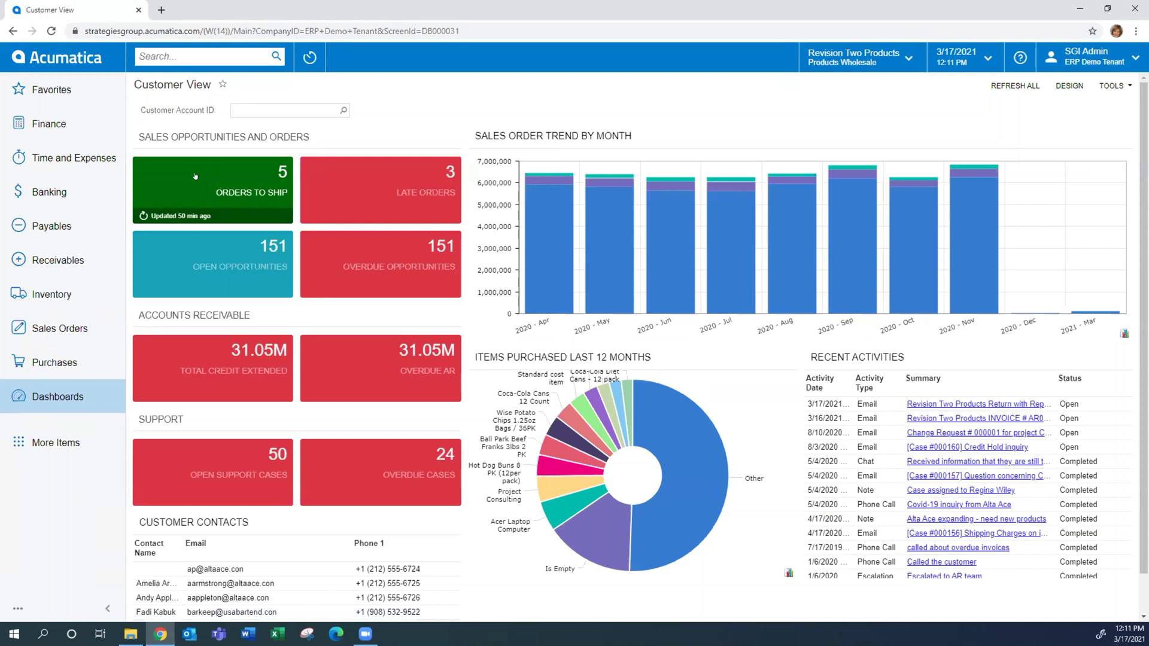
click(189, 169)
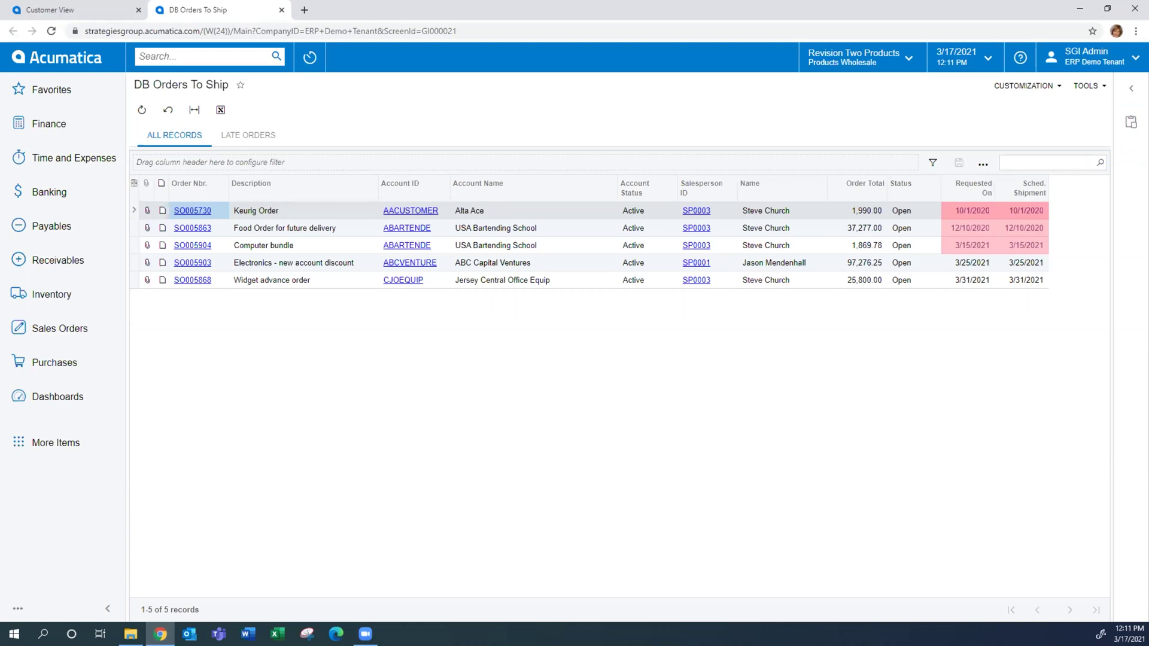
click(1131, 88)
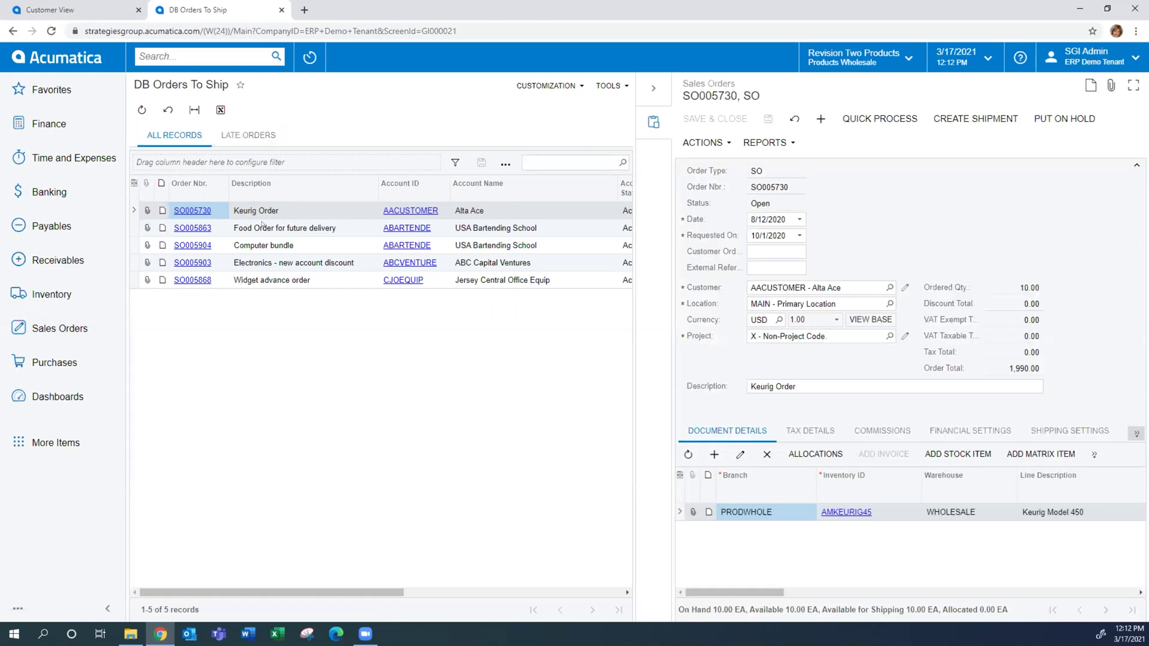
click(262, 226)
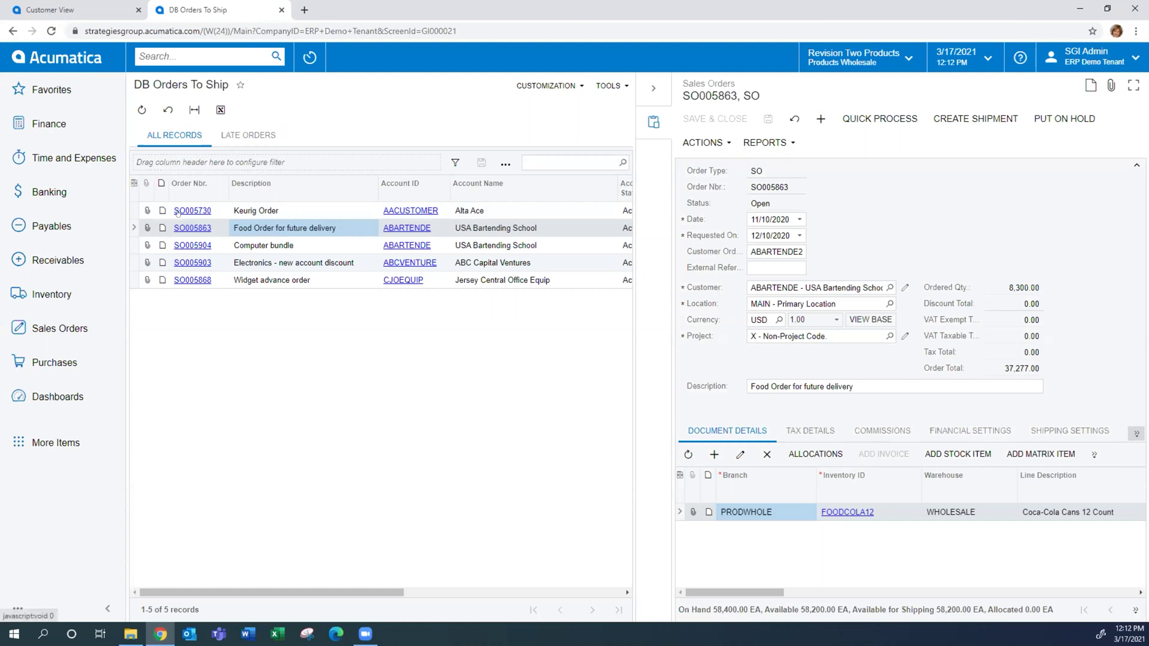
click(242, 249)
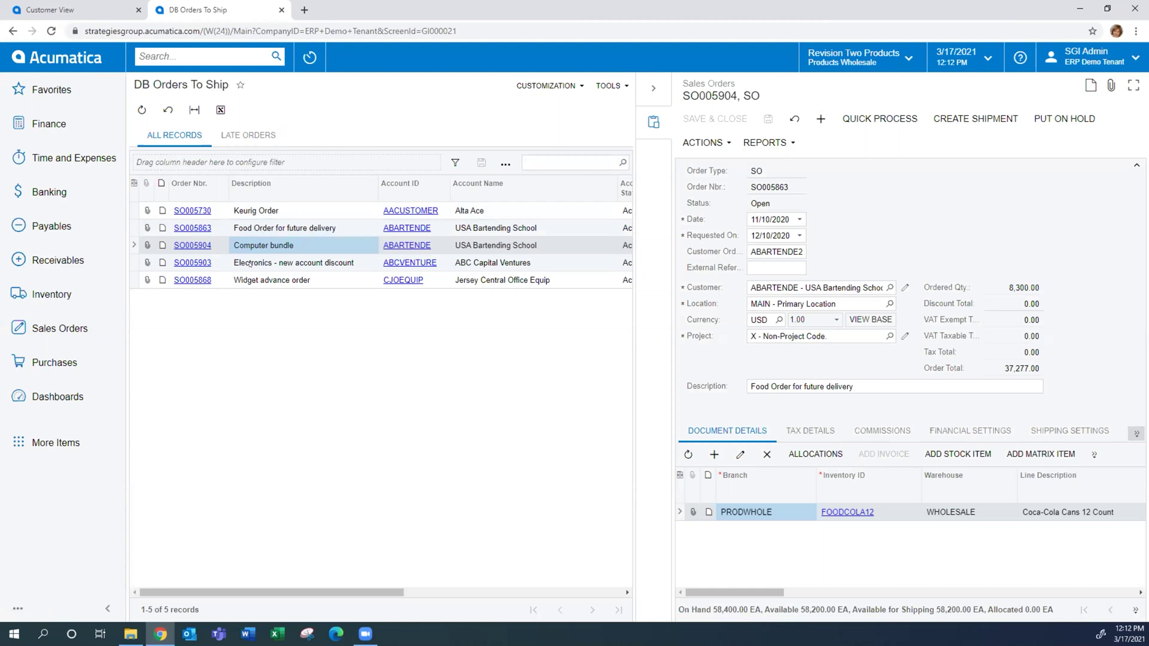
click(250, 264)
click(259, 281)
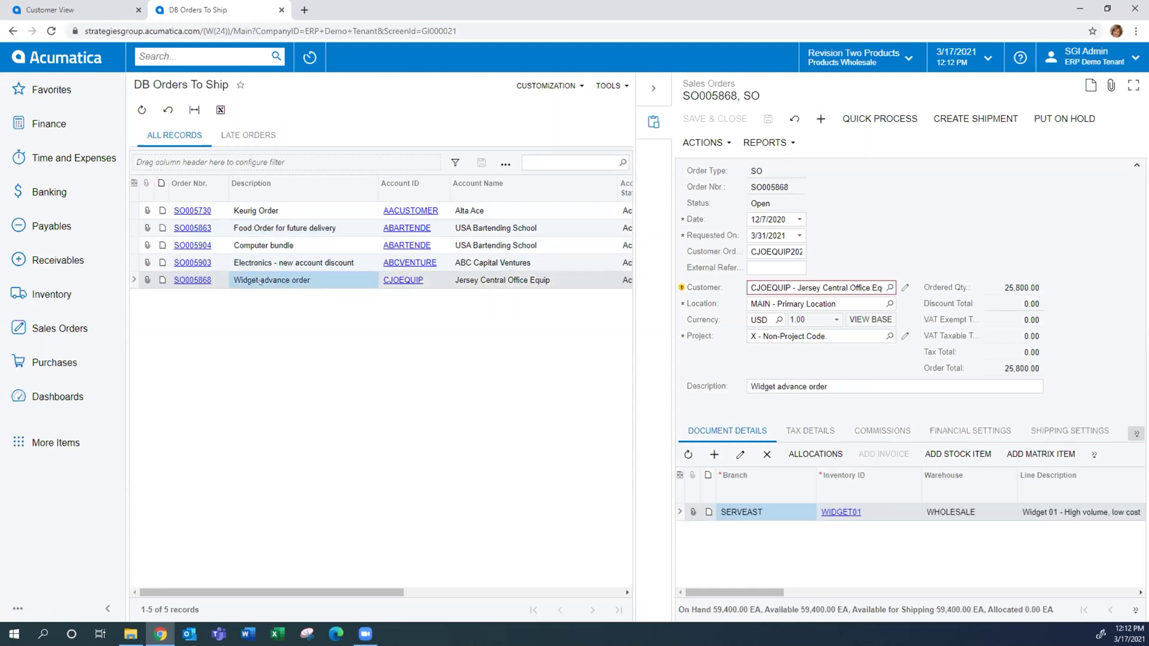
click(654, 89)
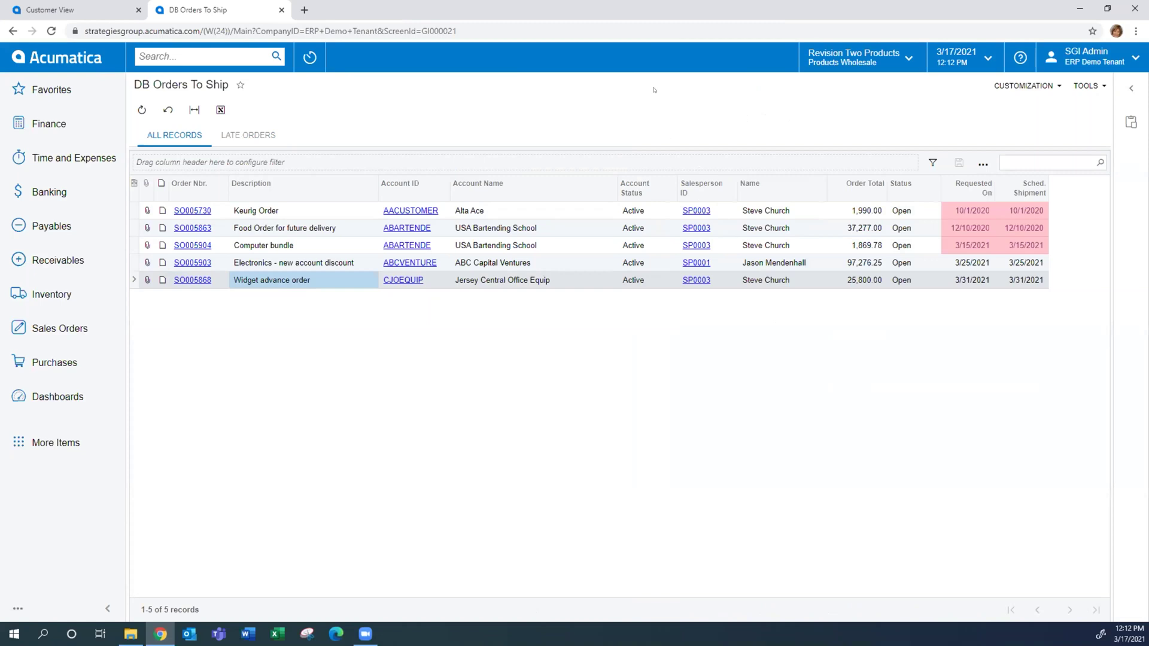
Close the orders tab, filter Customer View to one customer account, and list the dashboards
click(280, 10)
click(264, 104)
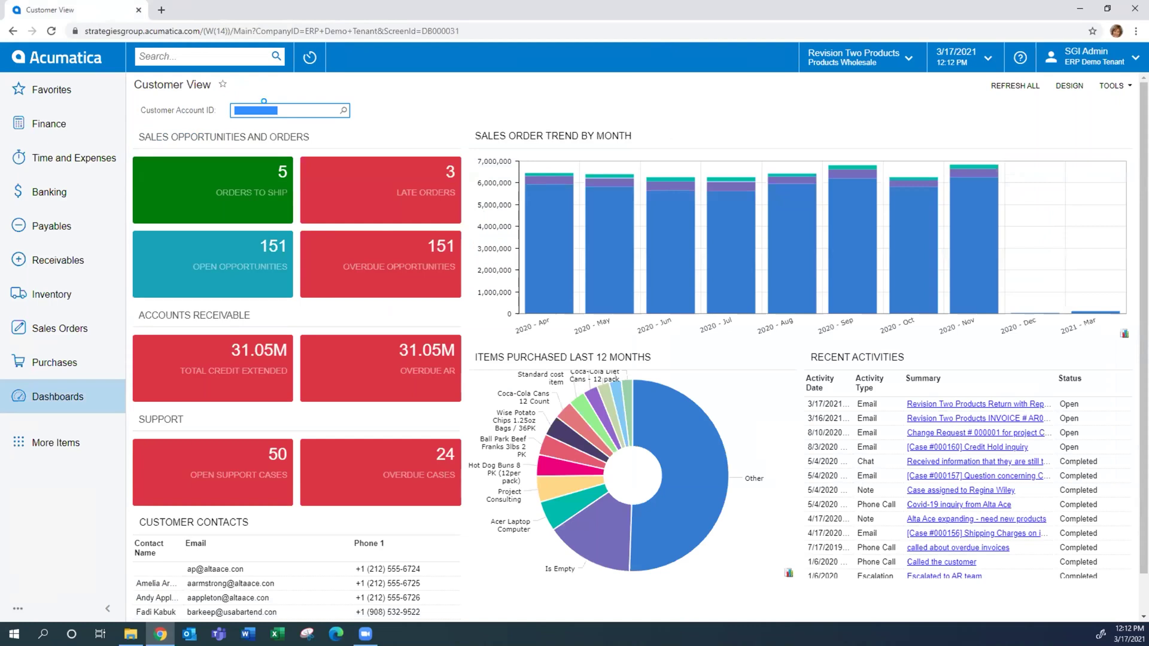
click(344, 110)
double_click(280, 213)
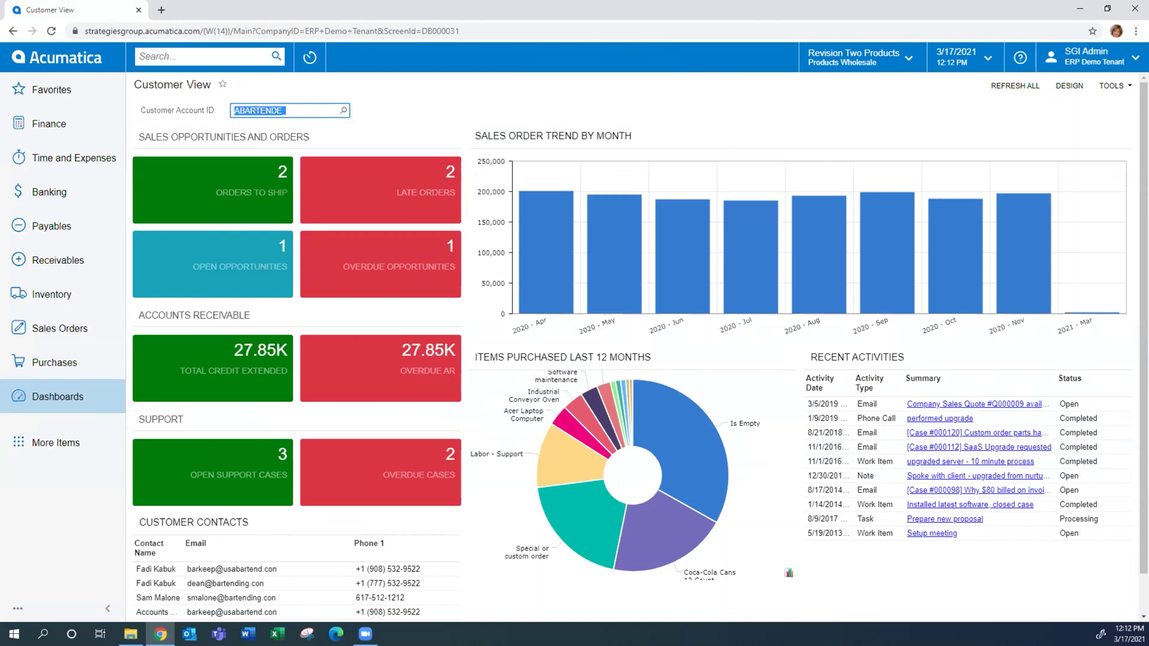
click(57, 396)
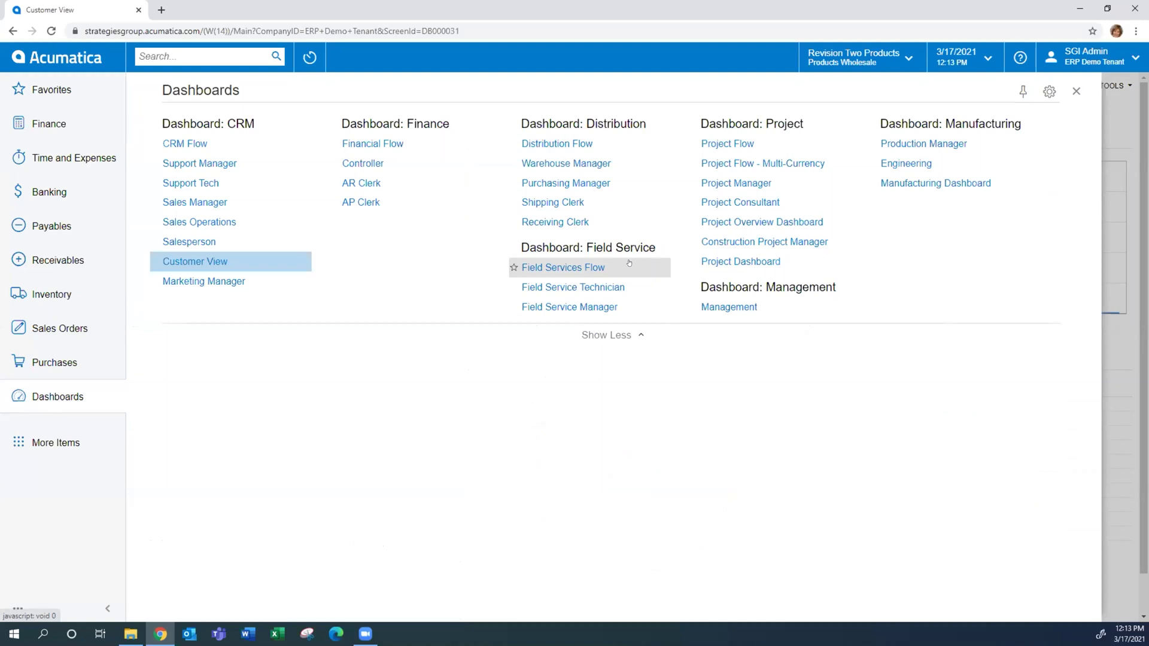
View the Finance Controller dashboard with 219.36M cash on hand, then reopen the dashboards list
click(352, 164)
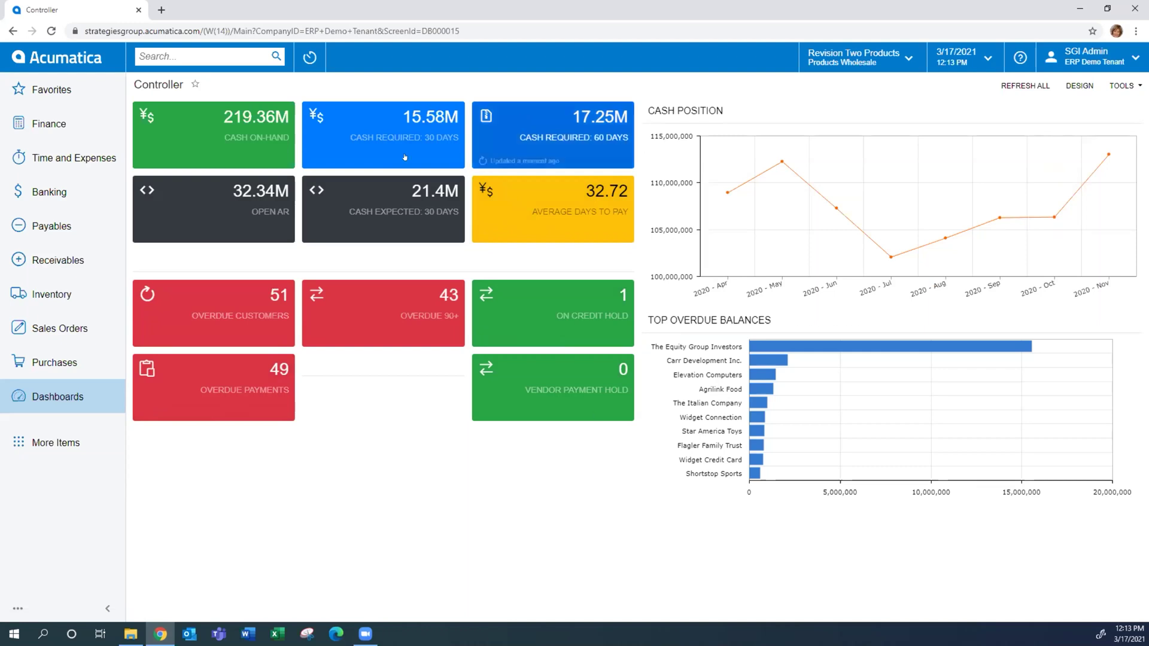
click(63, 398)
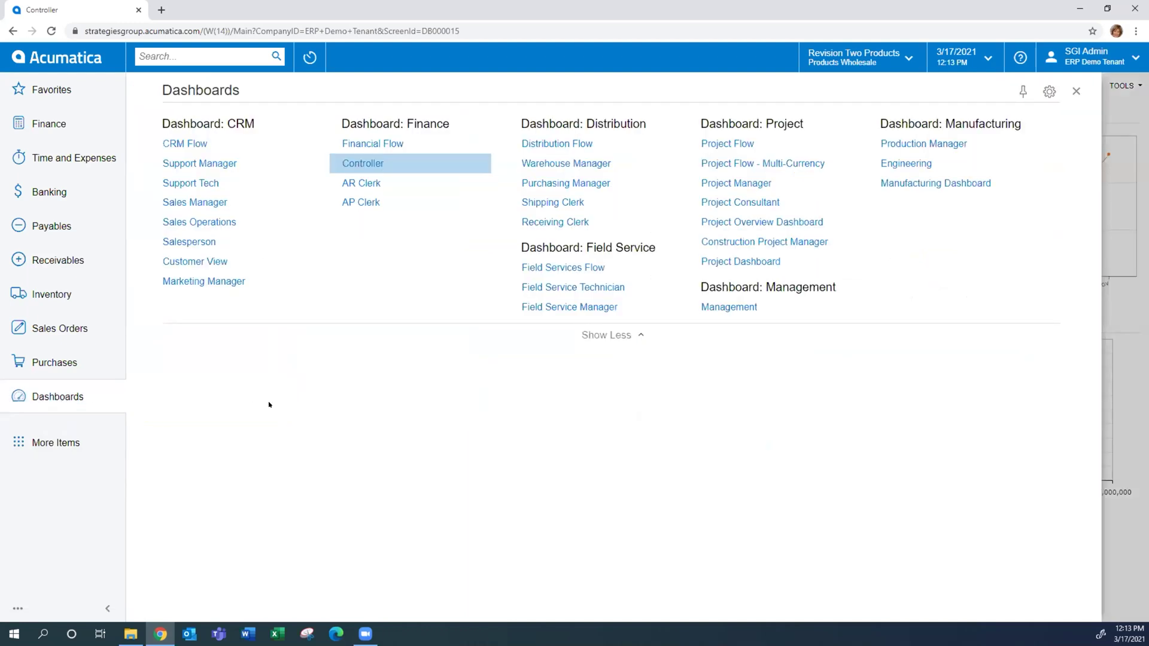
View the CRM Salesperson dashboard and its pipeline chart, then reopen the dashboards list
click(197, 243)
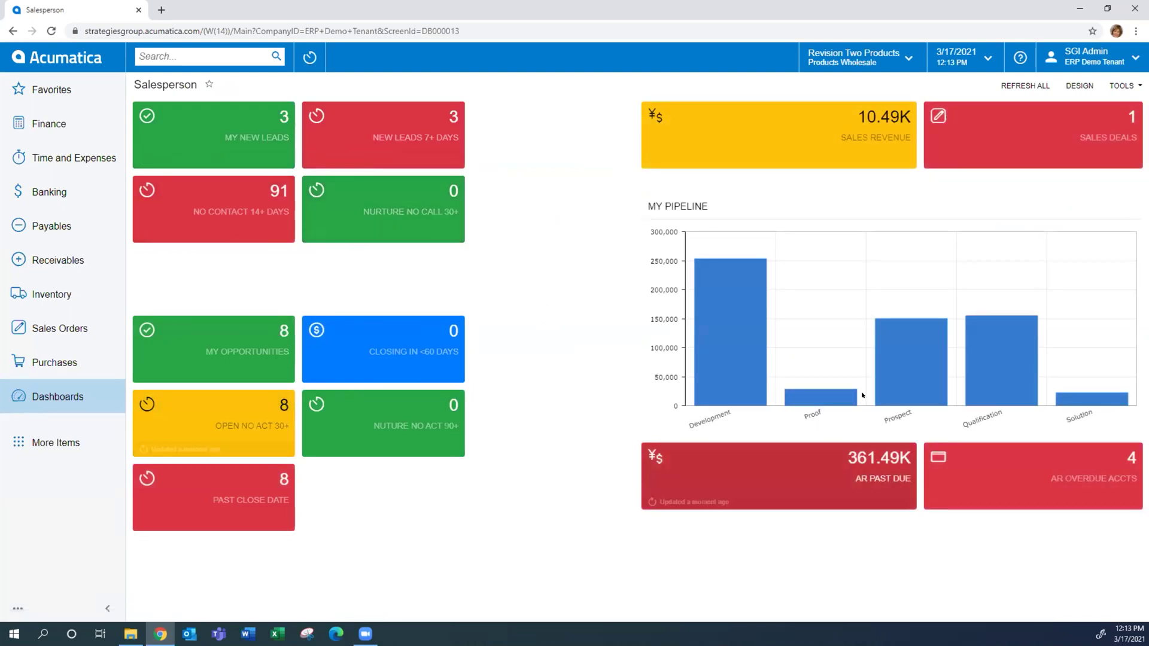
mouse_move(721, 322)
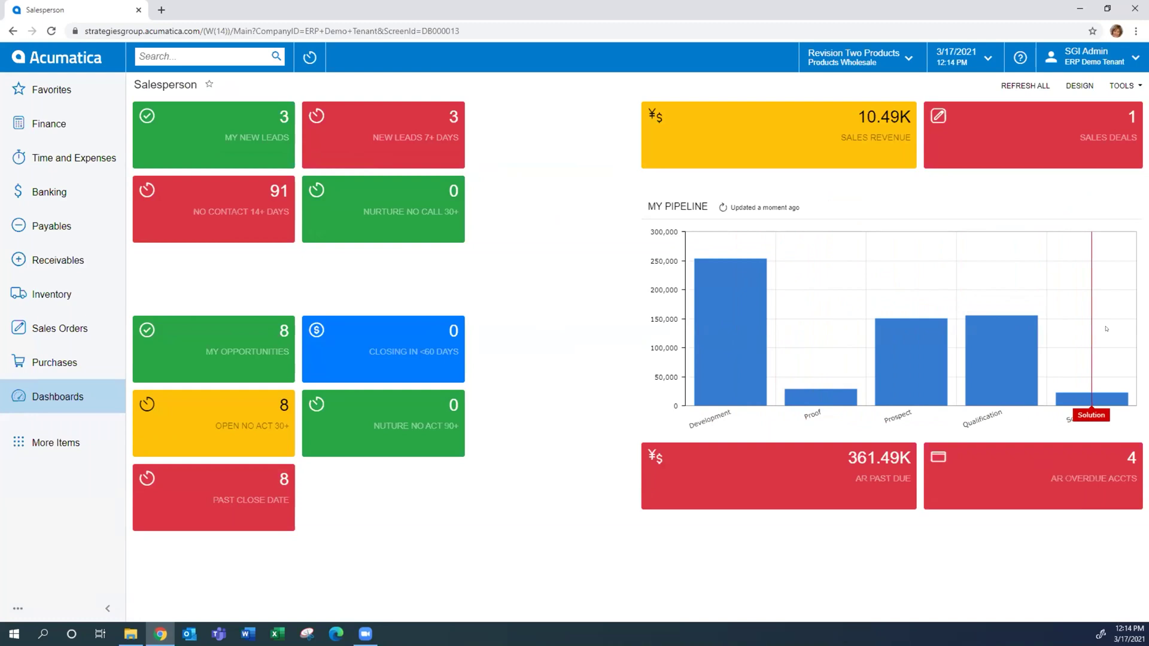
click(46, 403)
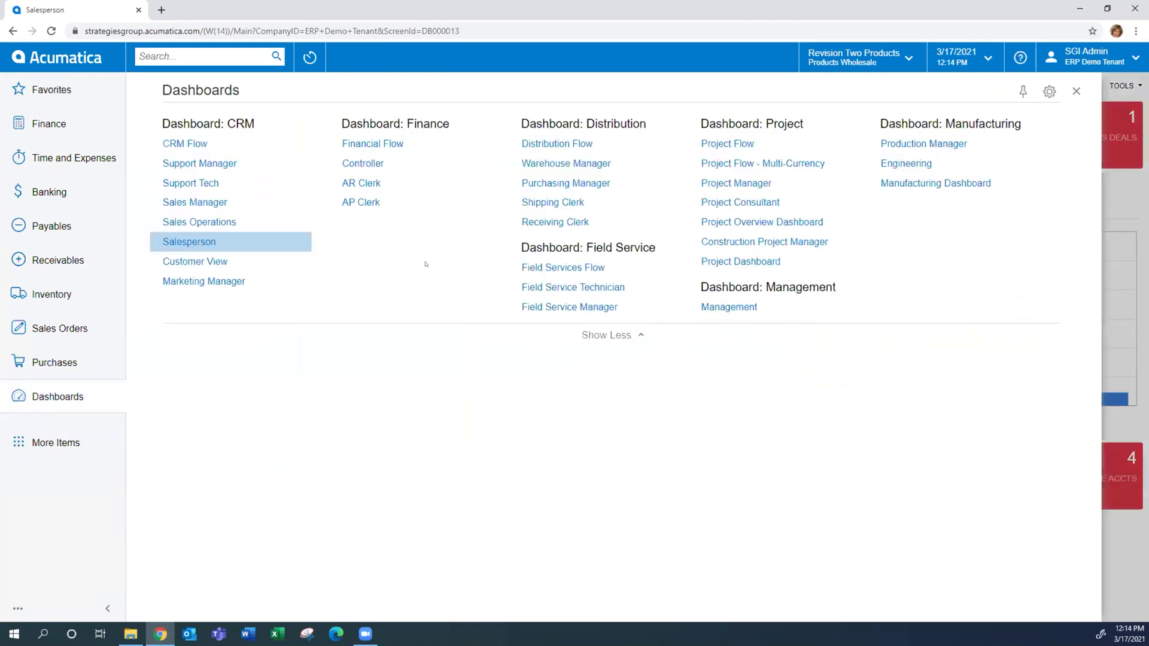
Load the Warehouse Manager dashboard with its order status tiles and on-time shipping chart
click(547, 160)
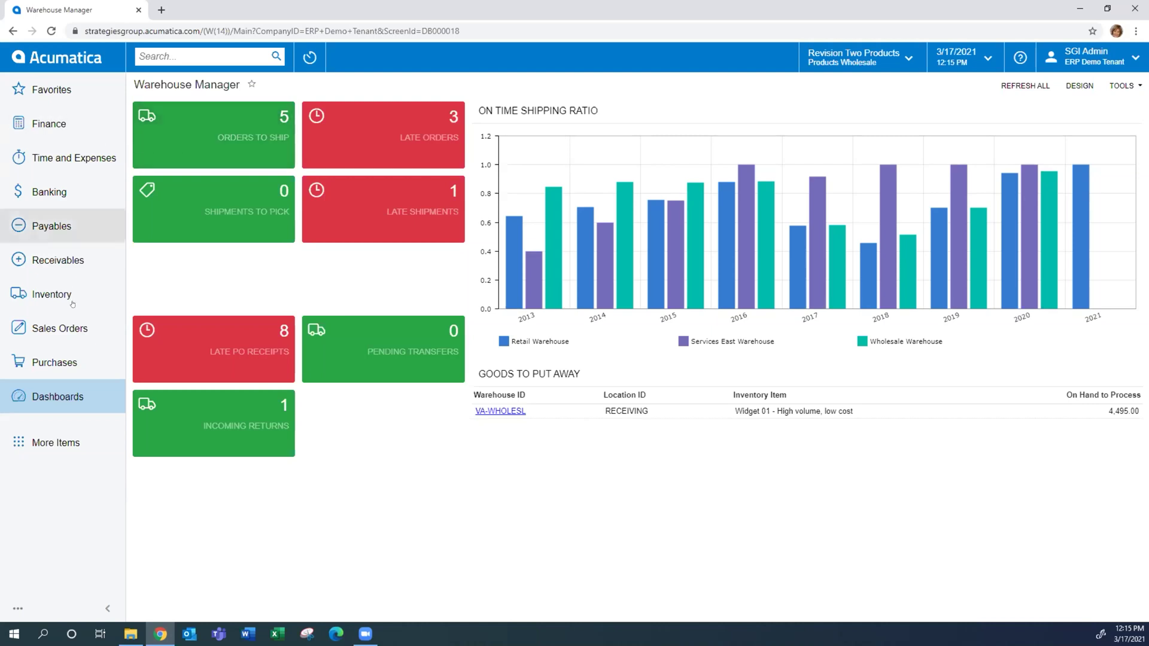
Open the Sales Orders list, then browse the Payables and Receivables workspaces before returning to Sales Orders
click(70, 324)
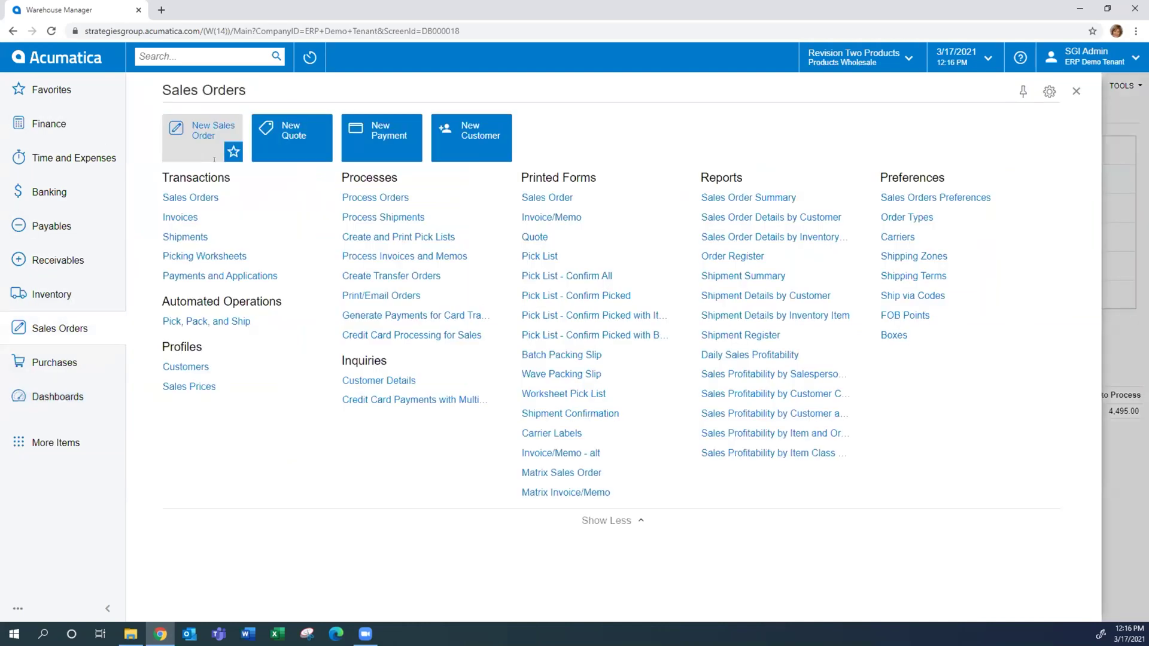
click(177, 202)
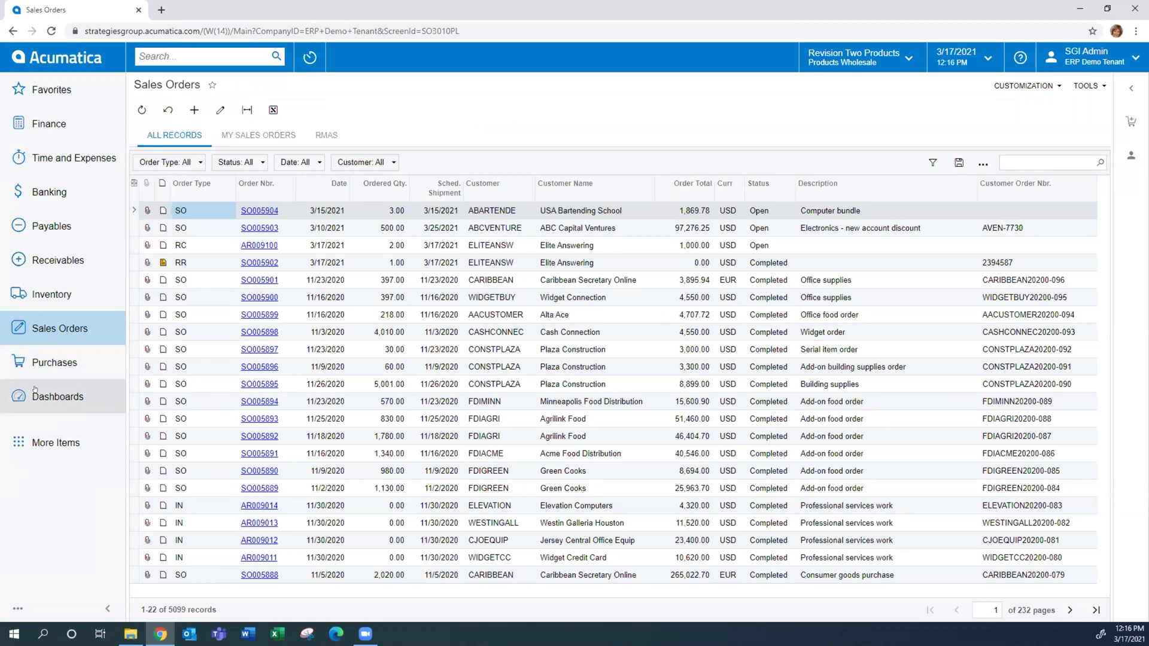
click(51, 226)
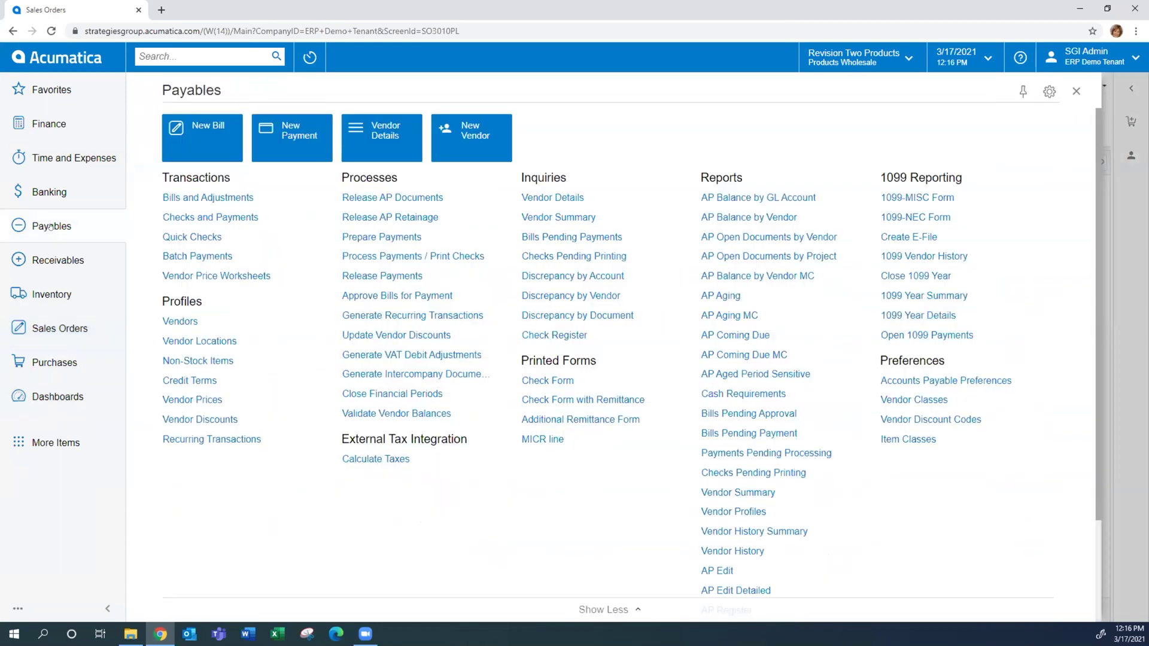
click(53, 261)
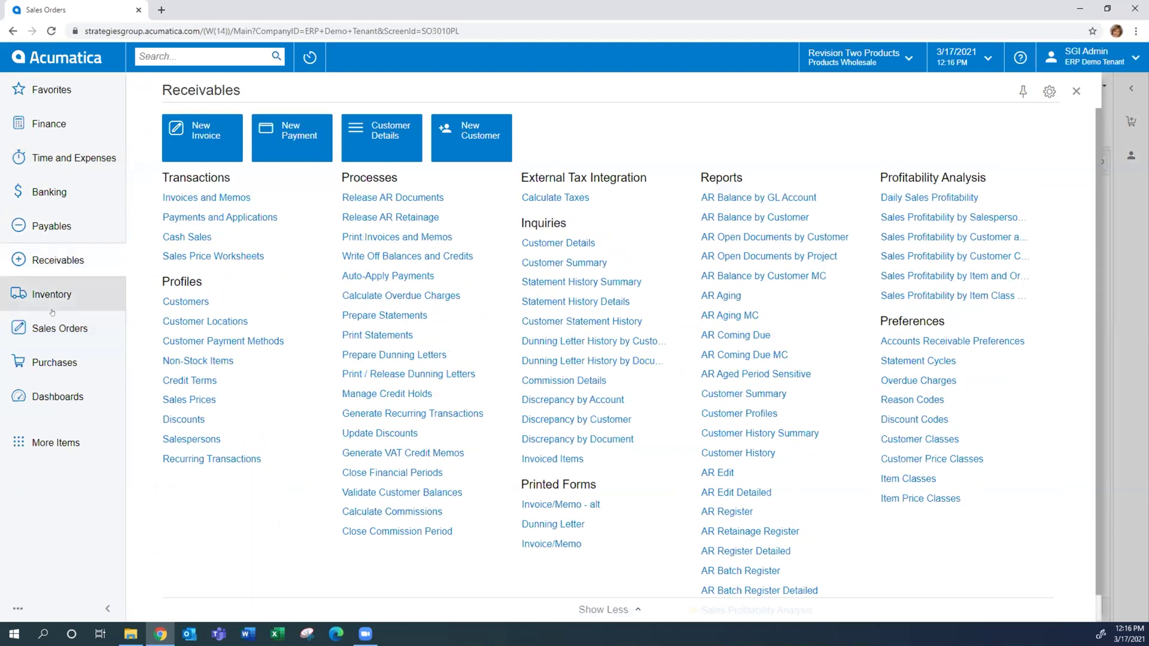
click(52, 328)
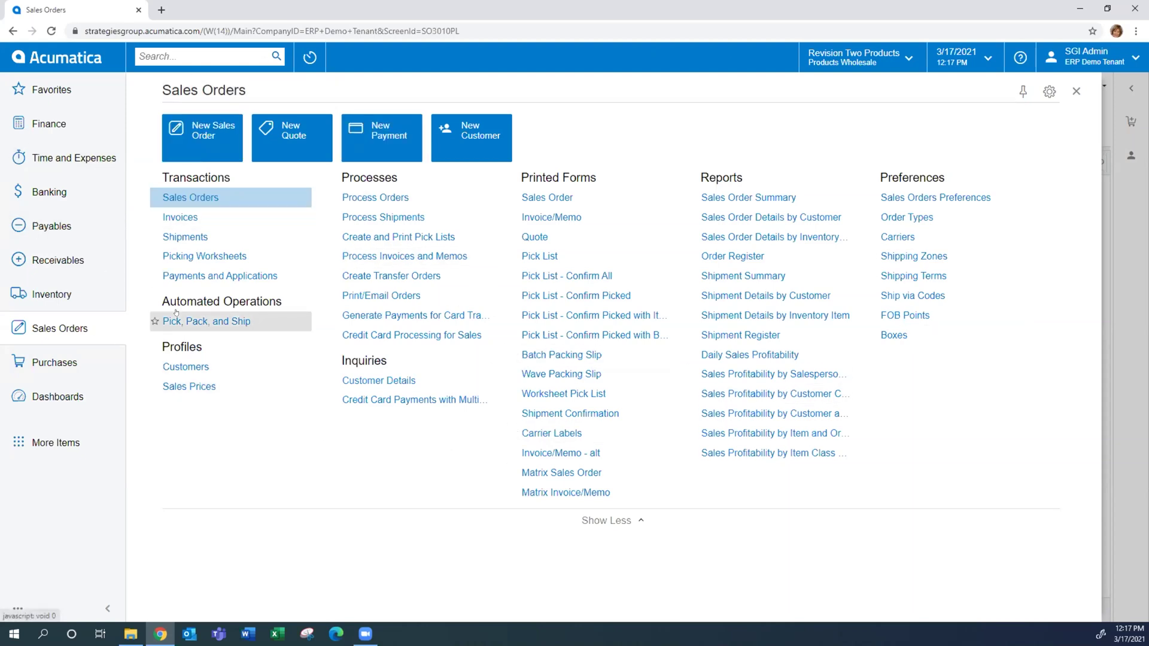
Return to the full Sales Orders list of 5099 records
click(196, 198)
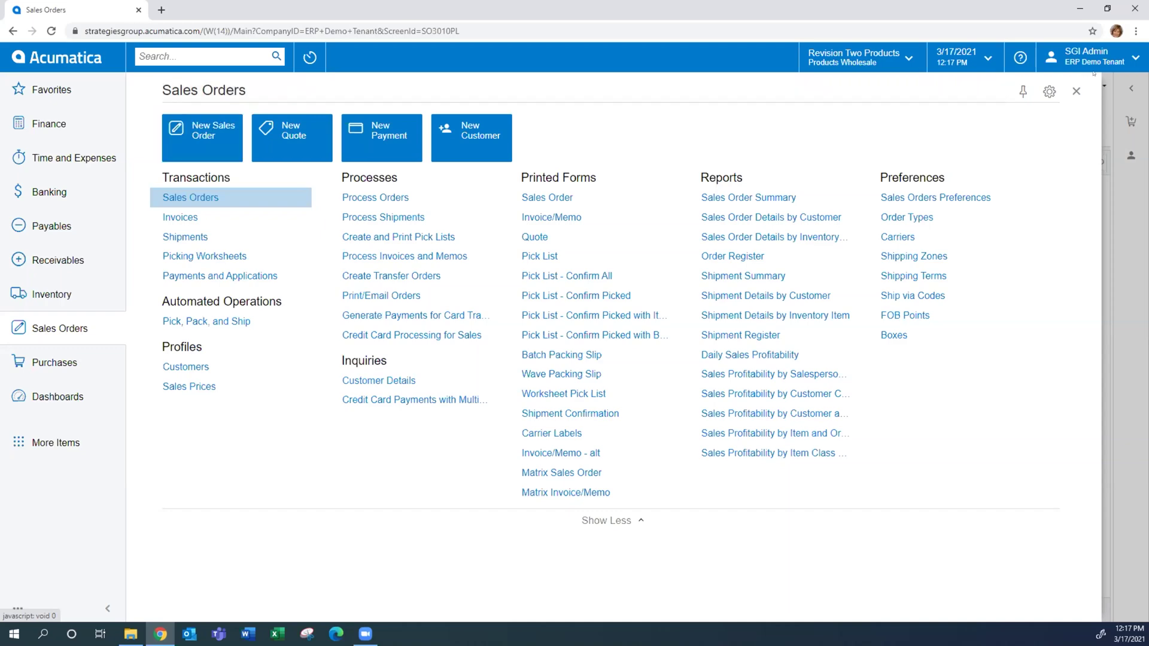
click(191, 197)
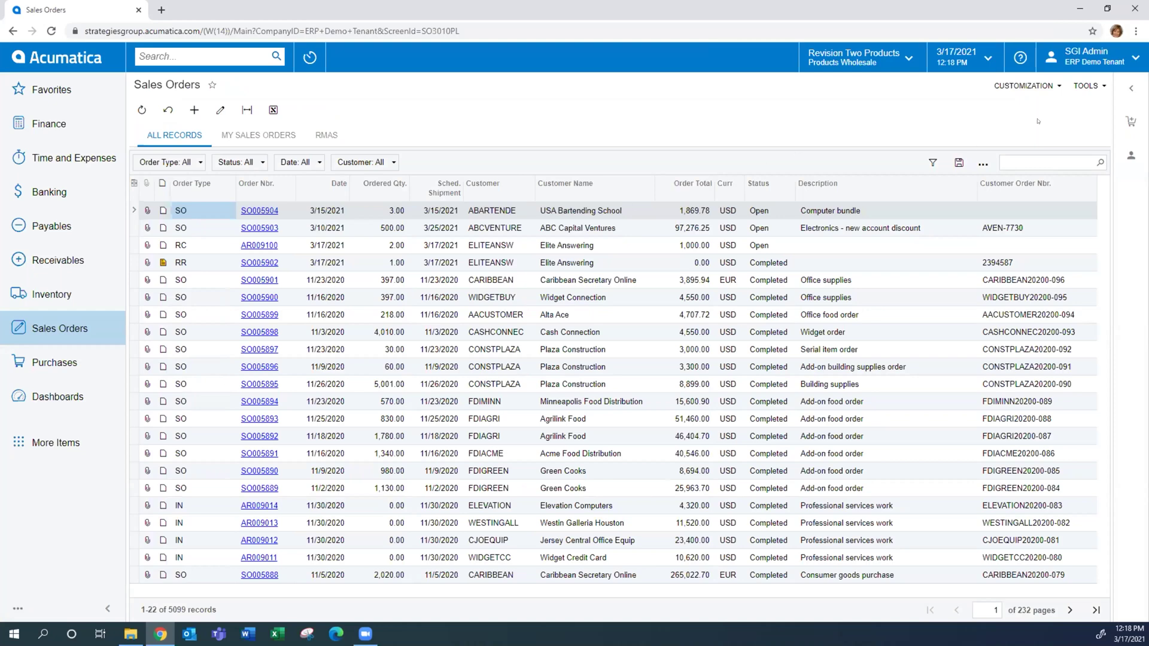
Preview order and customer details in the side panel, then open SO005904 in its entry form
click(1125, 91)
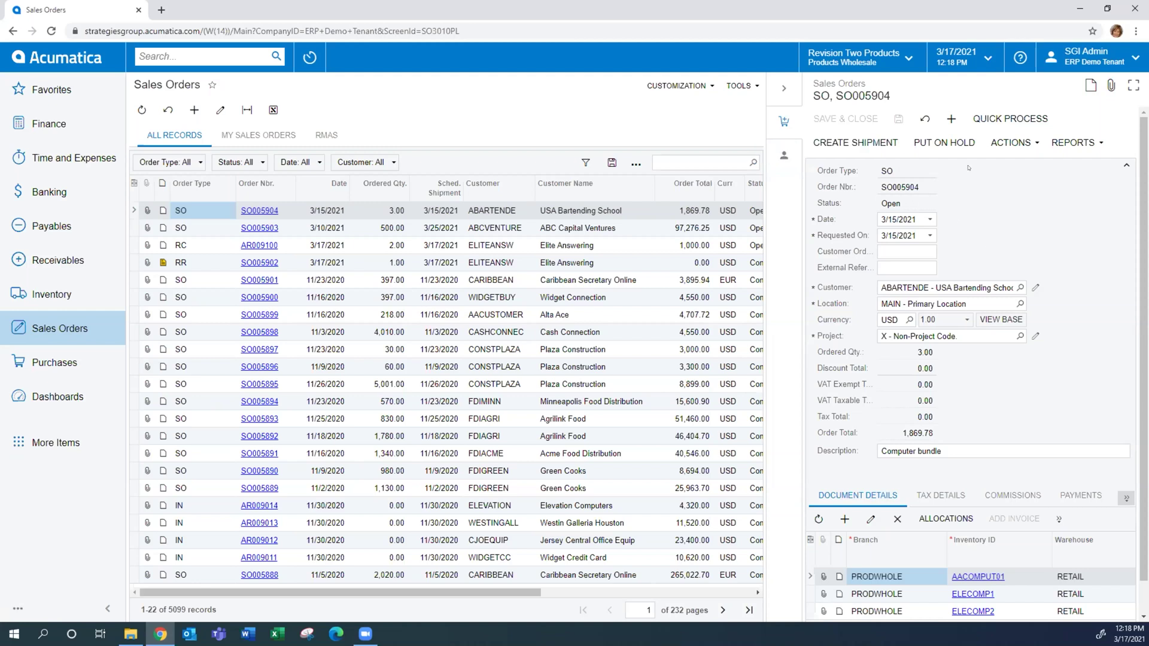
click(783, 156)
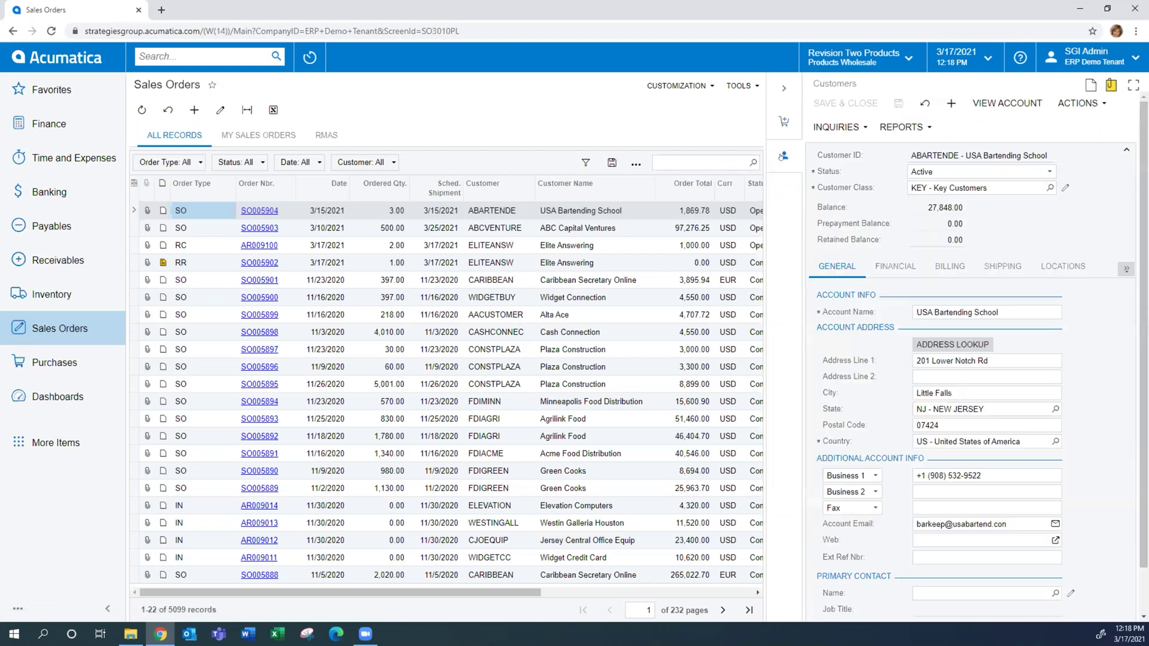
click(498, 226)
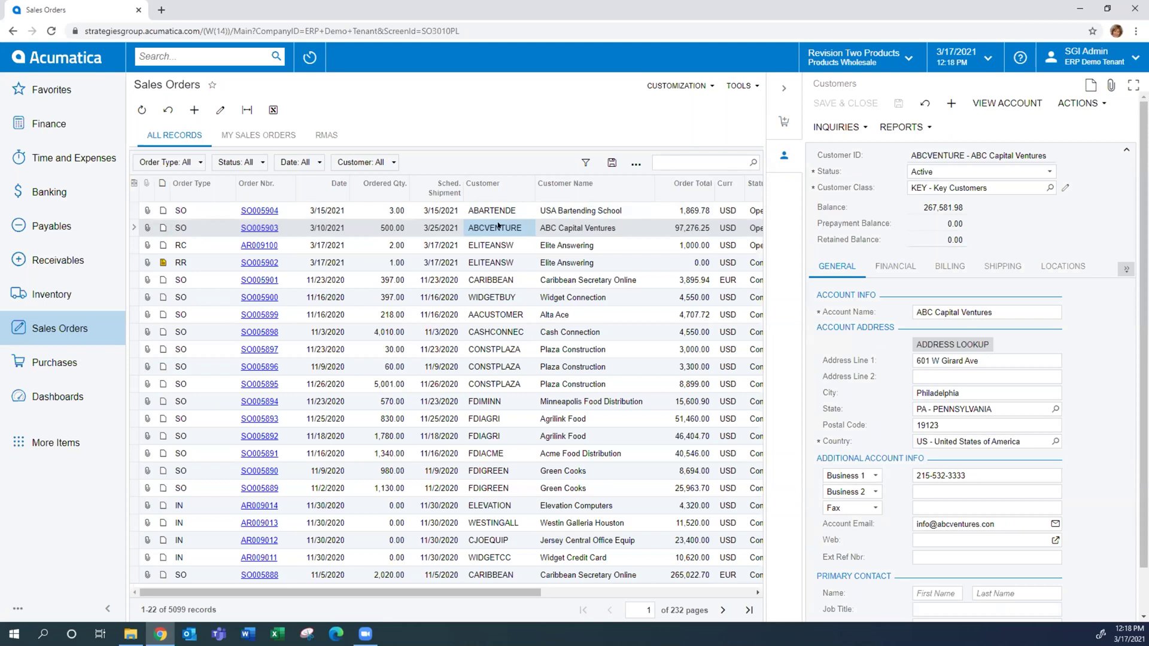
click(252, 210)
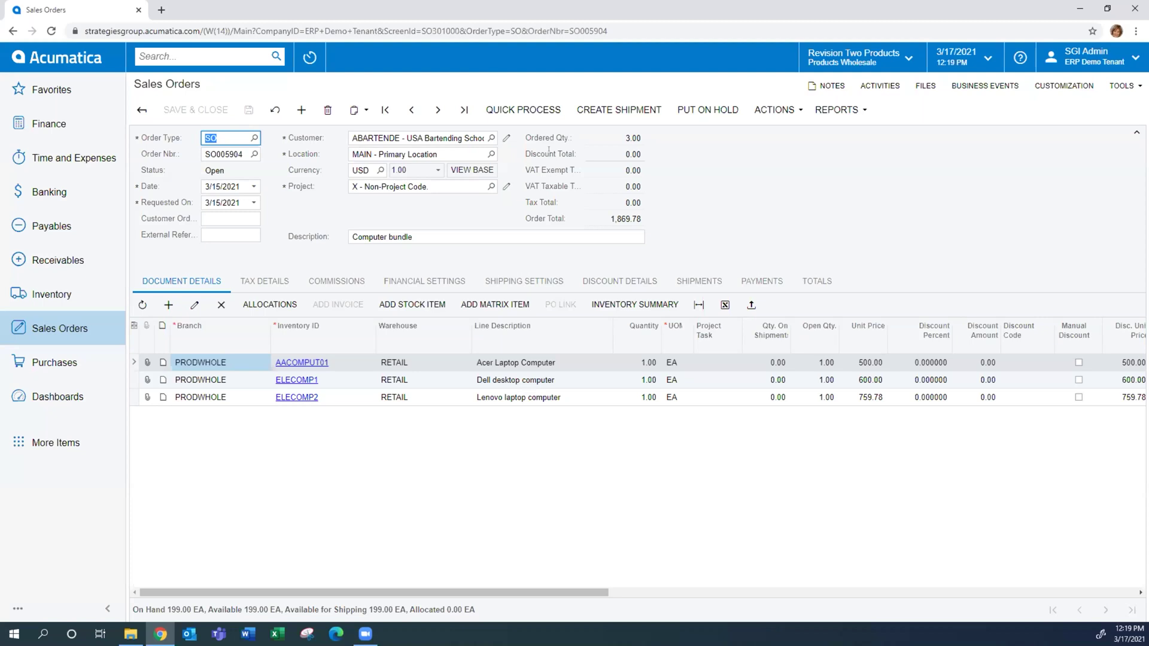
Check stock for AACOMPUT01, ELECOMP1 and ELECOMP2, then list SO005904's available actions
click(336, 367)
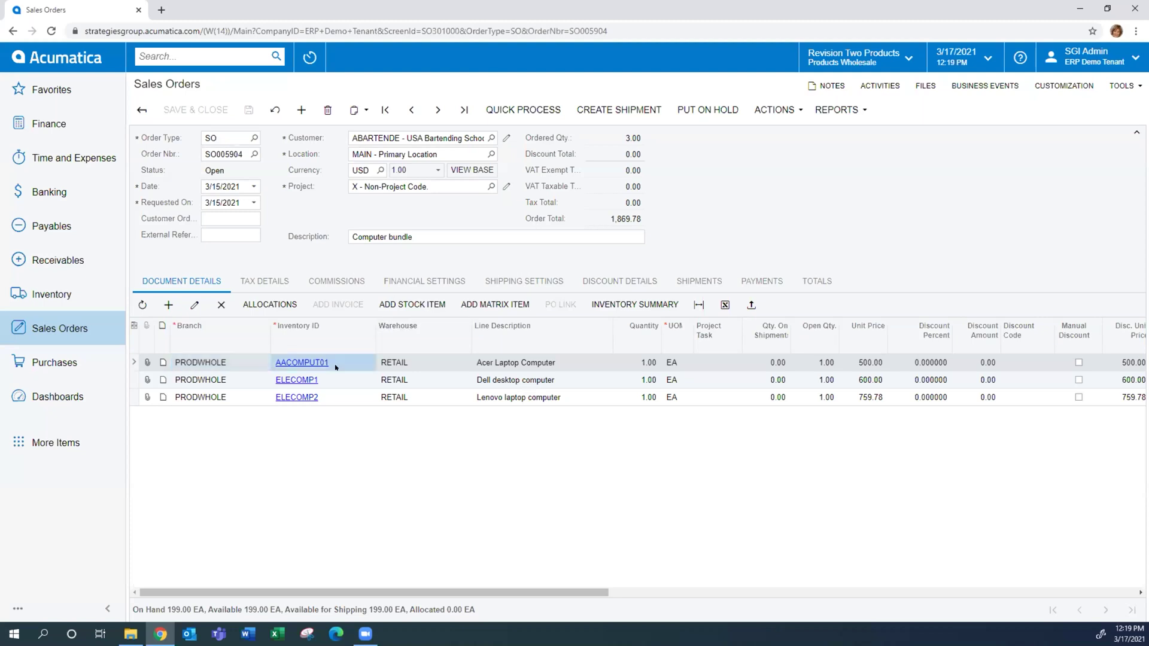
click(340, 380)
click(338, 396)
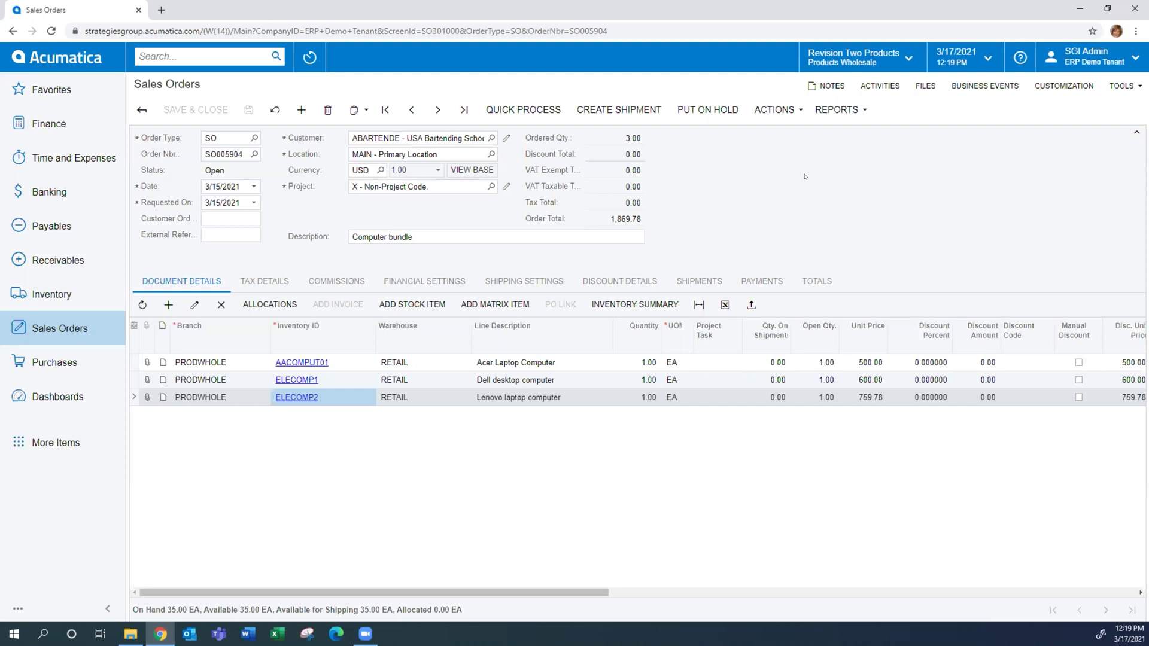
click(782, 116)
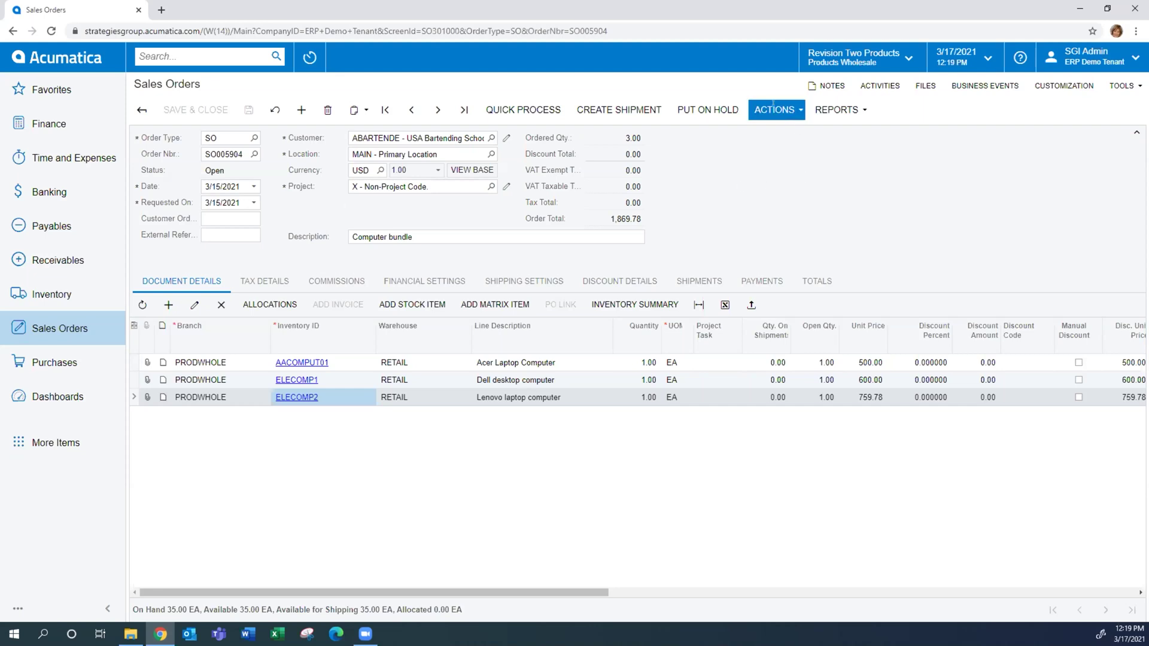
click(772, 105)
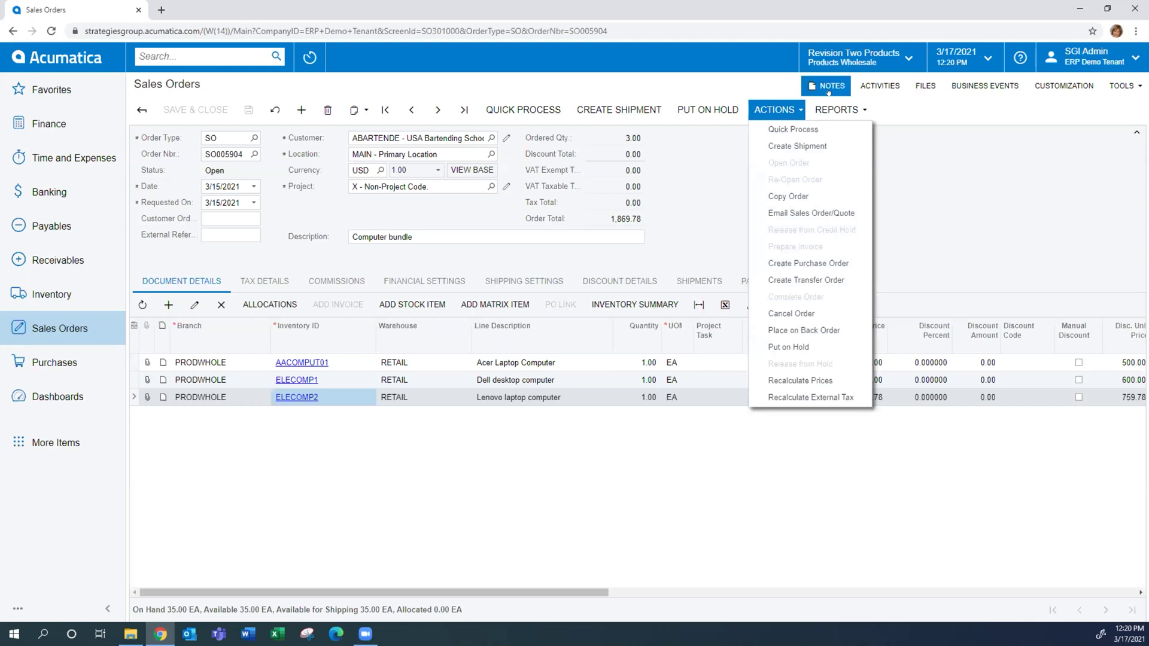
Generate the Print Sales Order/Quote report for order SO005904
click(838, 110)
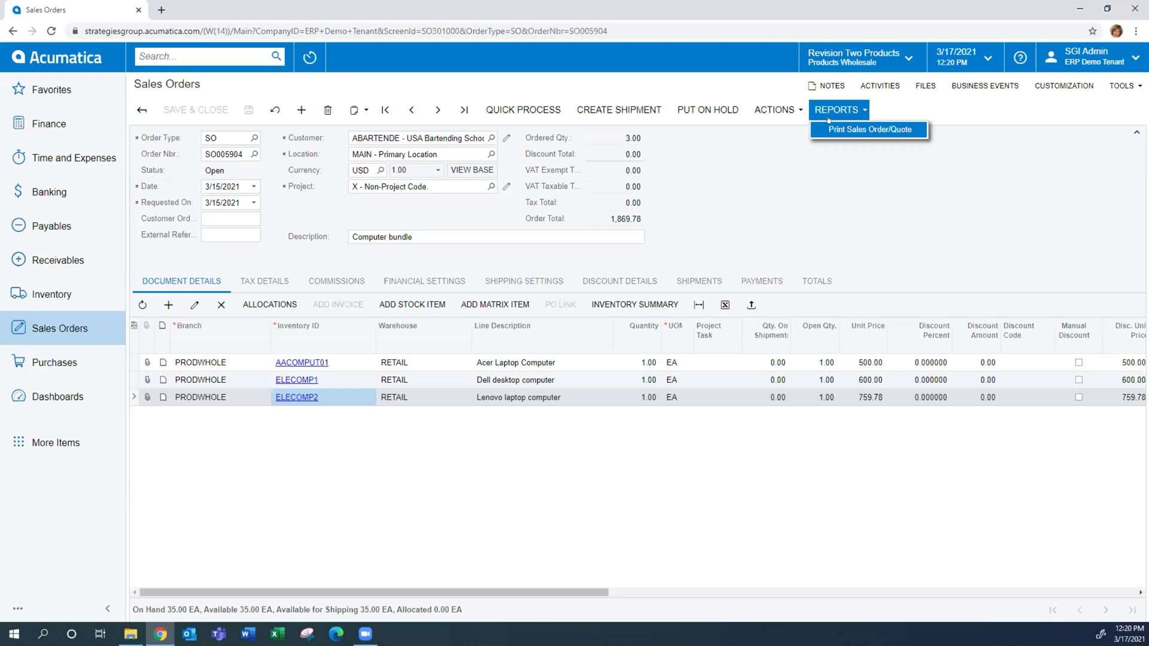
click(771, 108)
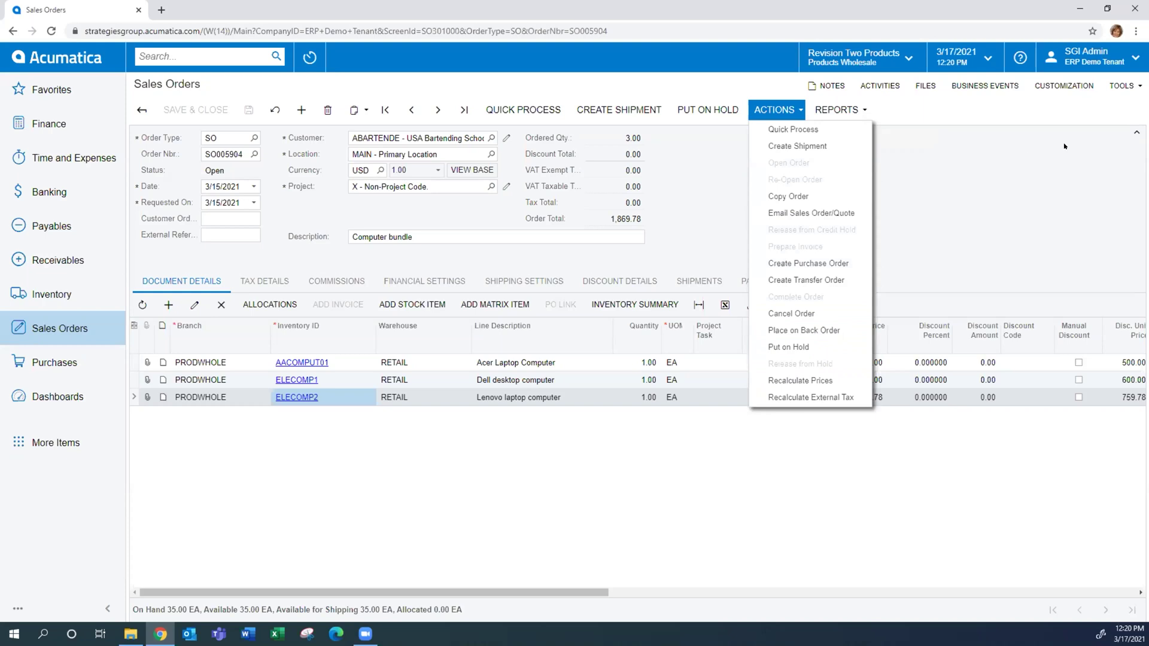
click(1037, 137)
click(837, 110)
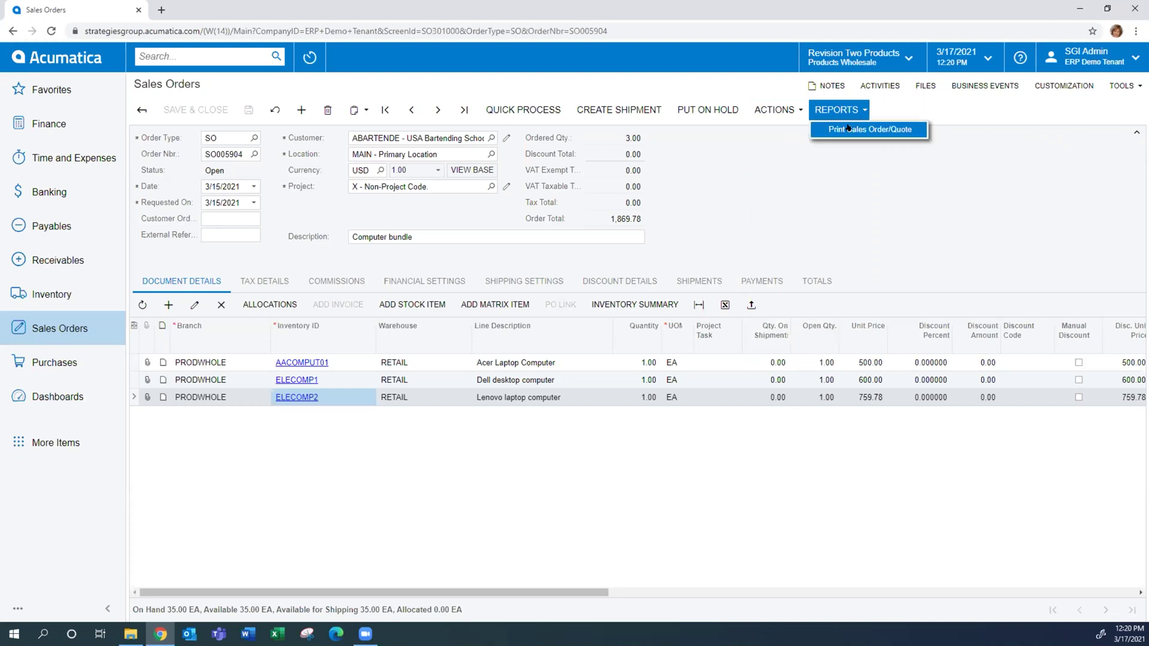
click(910, 133)
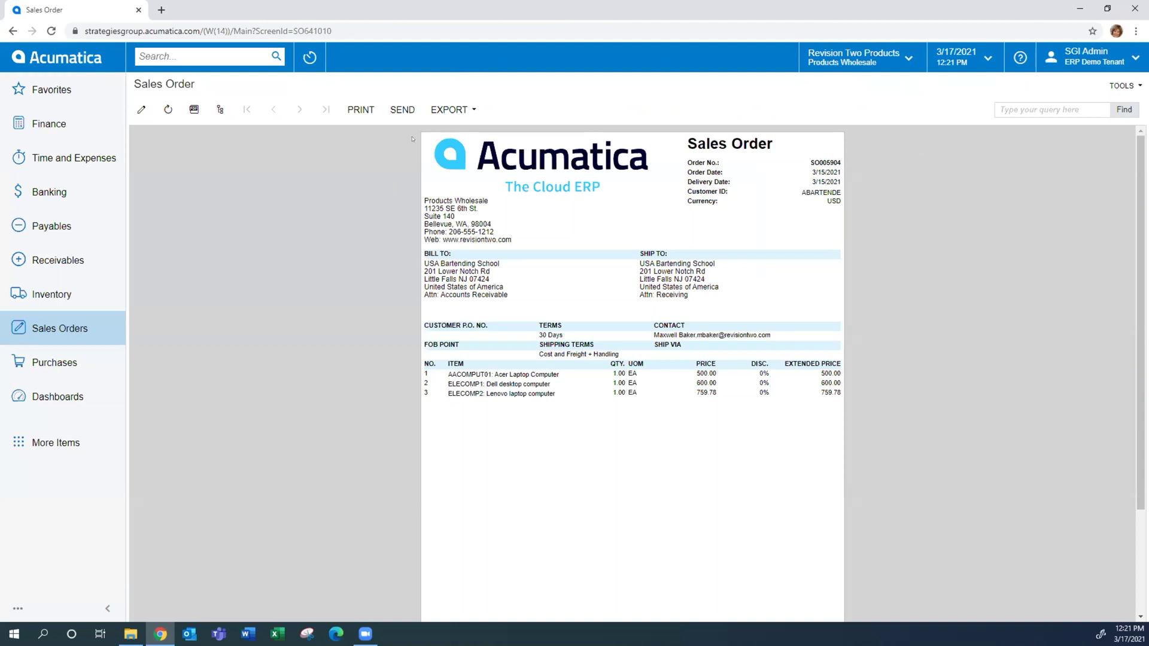
Email the SO005904 sales order report to the customer, then return to the order entry form
click(402, 109)
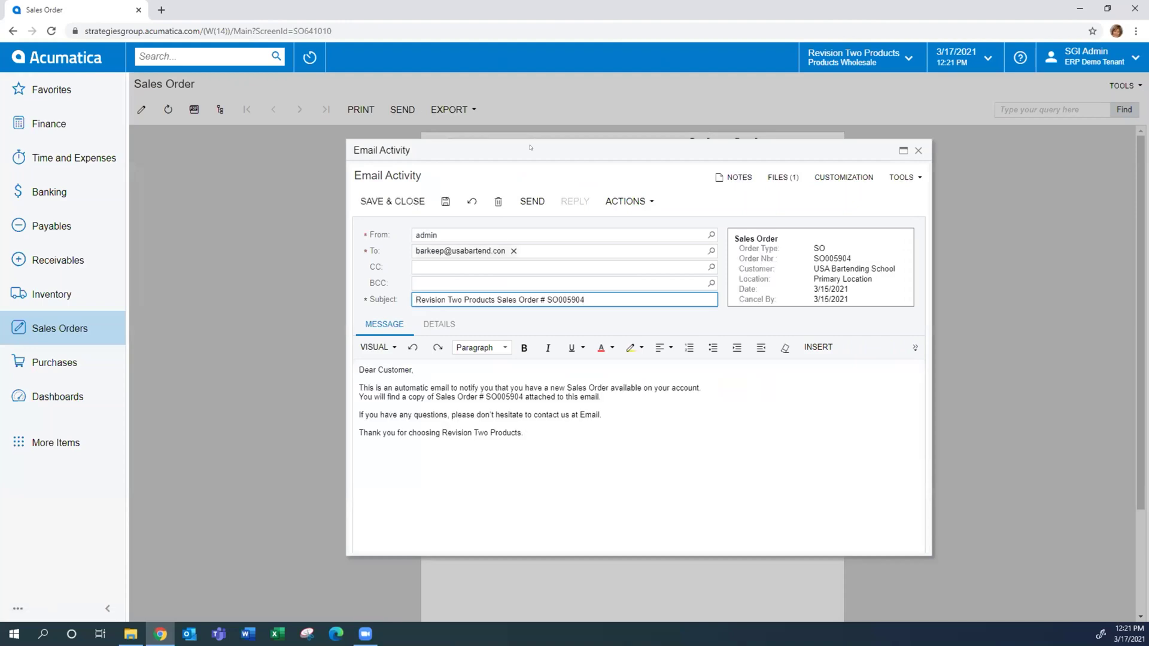
drag(529, 149, 492, 157)
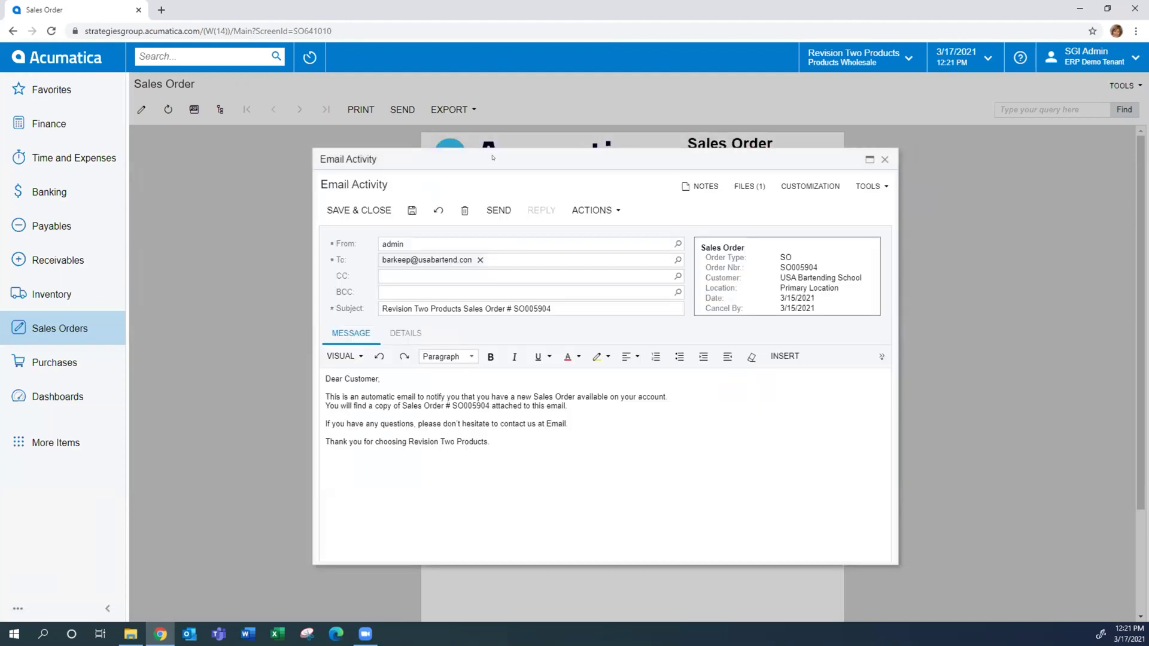
click(498, 209)
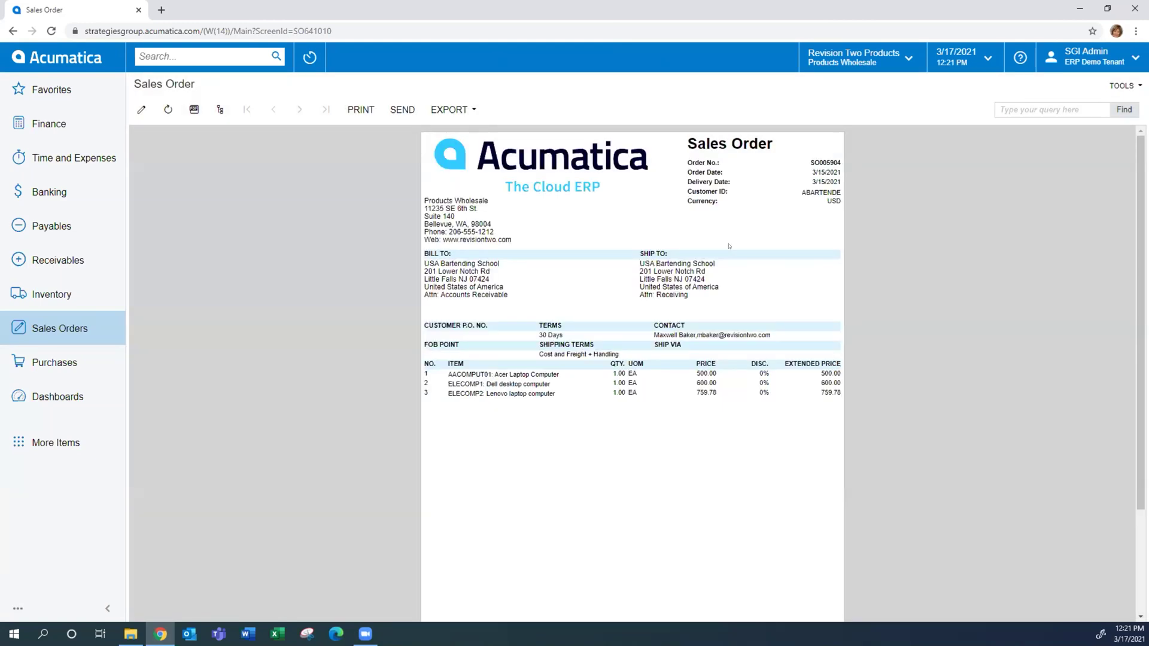
click(12, 31)
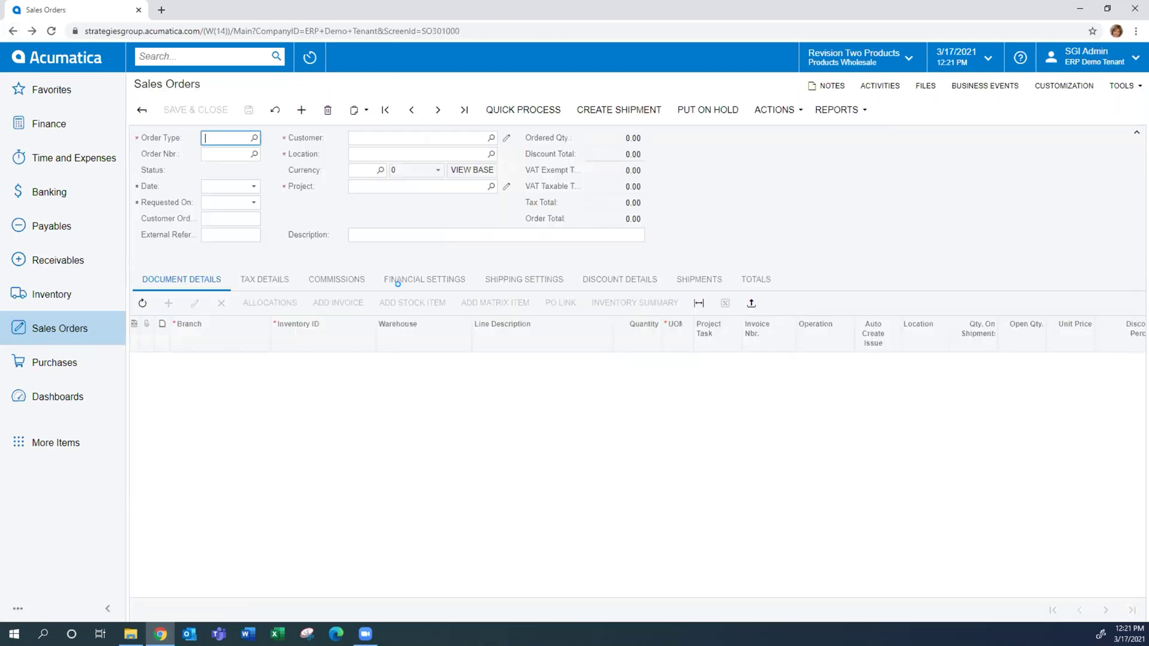
Reload order SO005904 so its activities list the sent 17 Mar sales order email
click(903, 159)
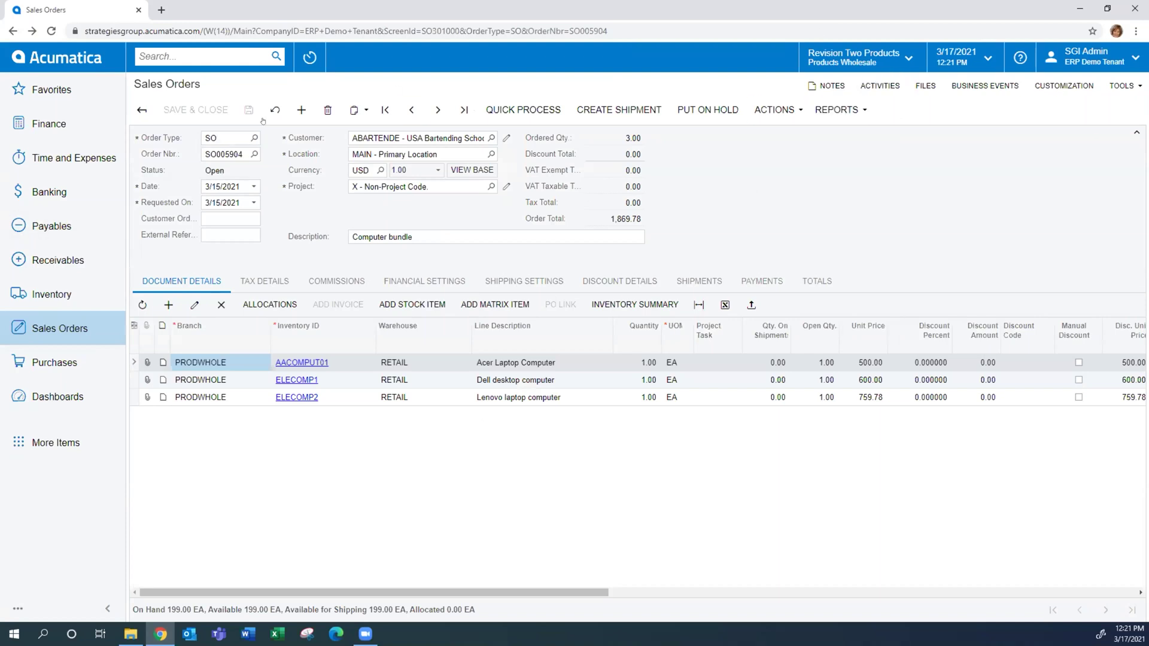
click(52, 31)
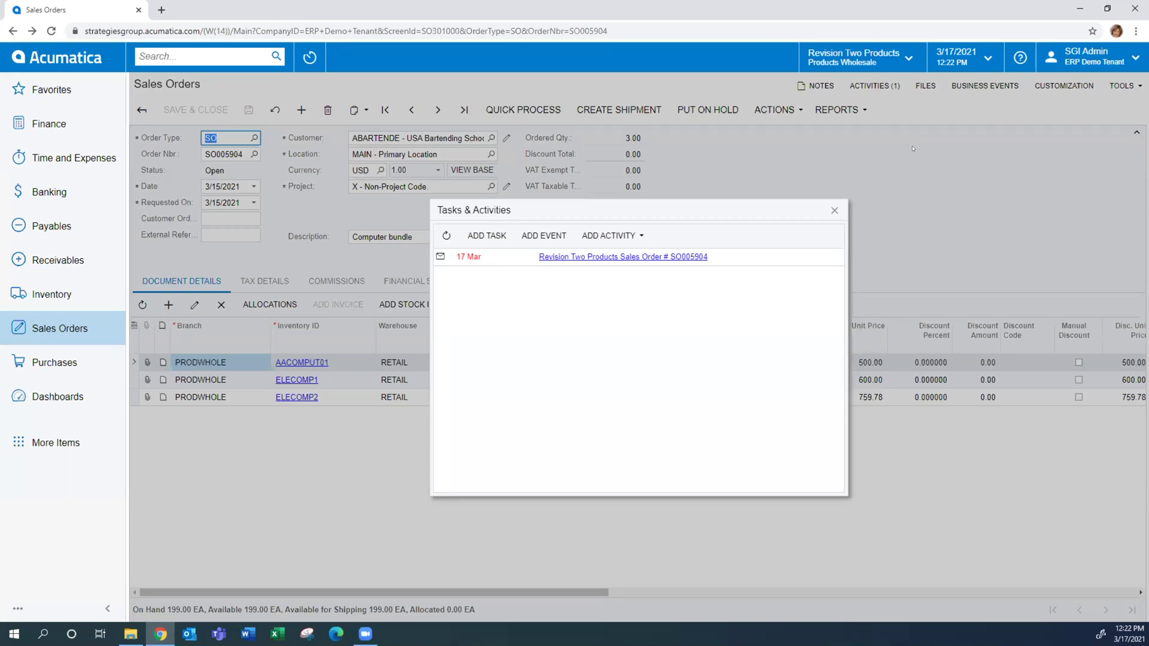
Close Tasks & Activities and open the order's customer, USA Bartending School, in the Customers window
click(834, 209)
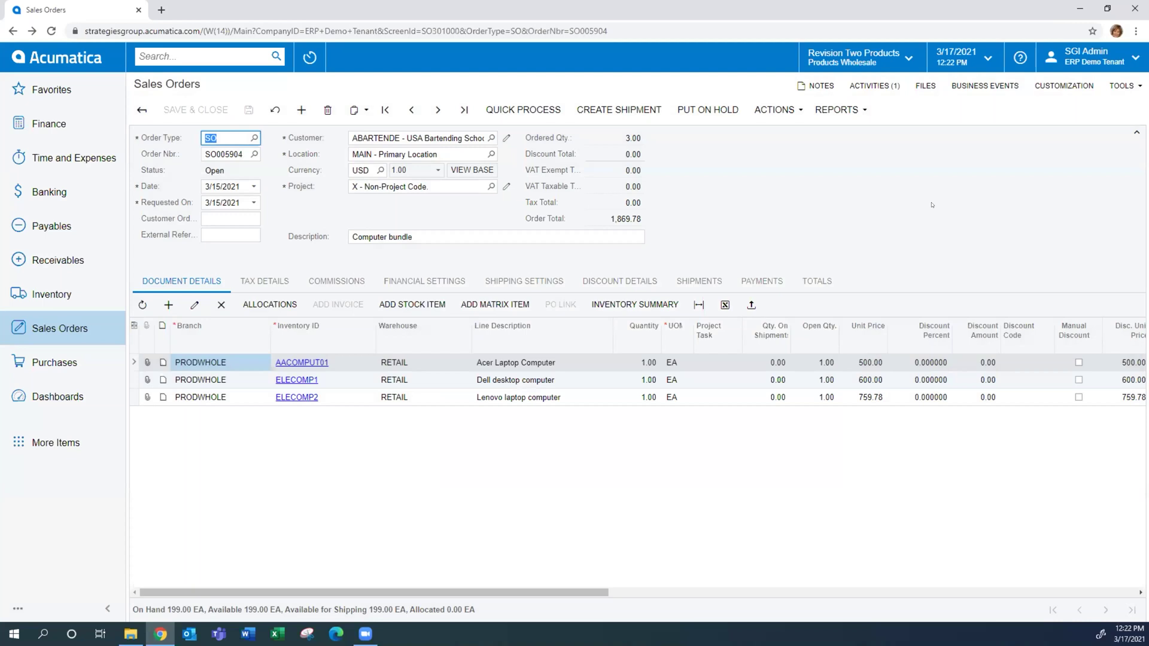
click(506, 137)
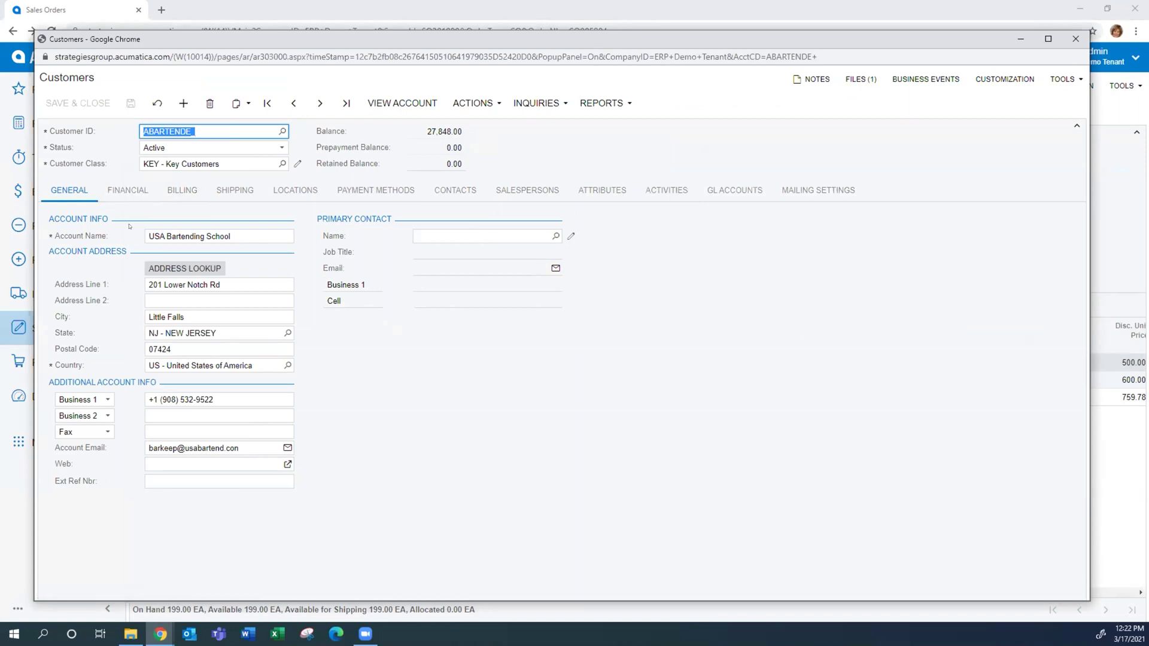
View the customer's contacts, then its activity history led by the SO005904 email
click(455, 190)
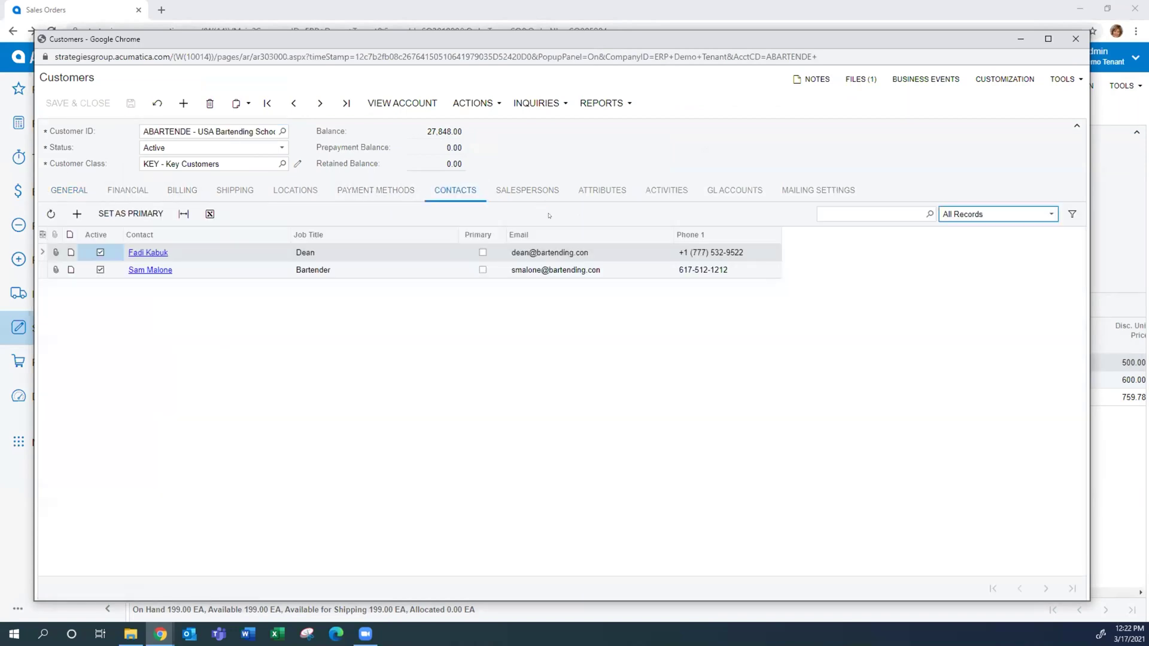
click(656, 188)
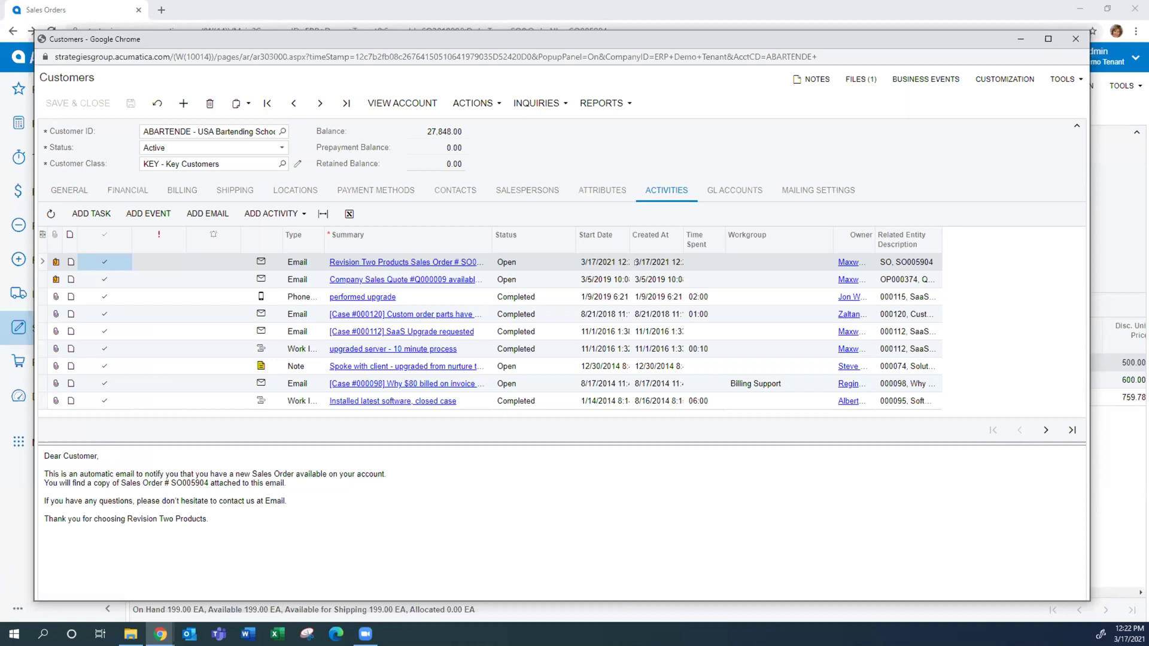
Widen the activity Summary column and preview the 'performed upgrade' phone call note
click(644, 262)
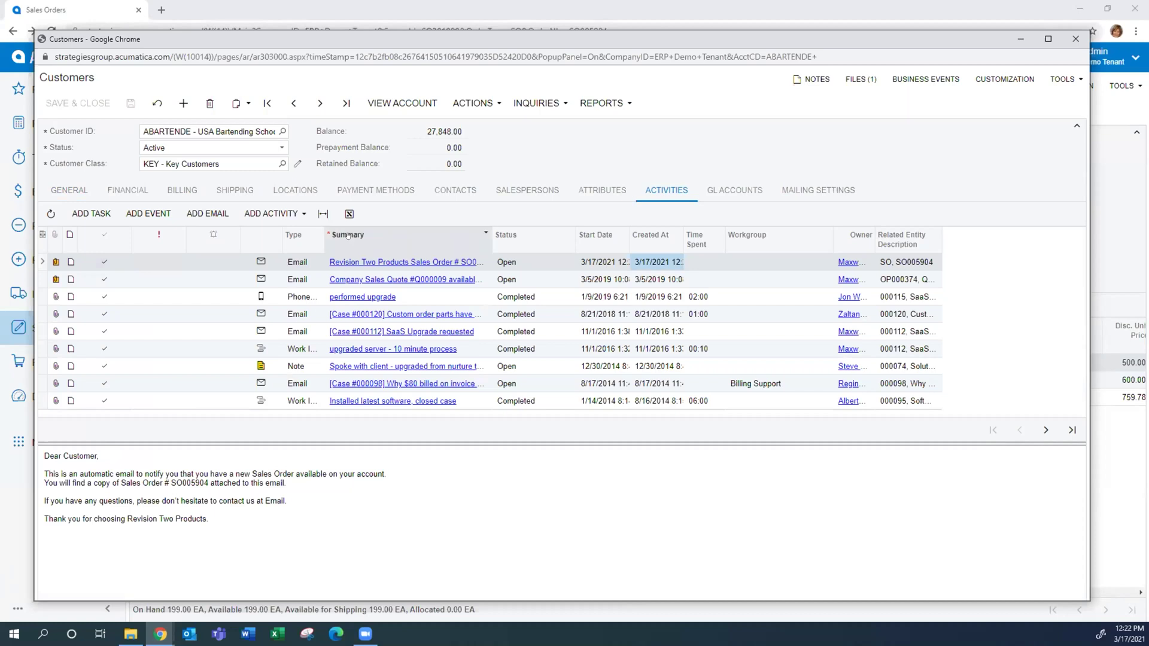
drag(325, 234, 340, 234)
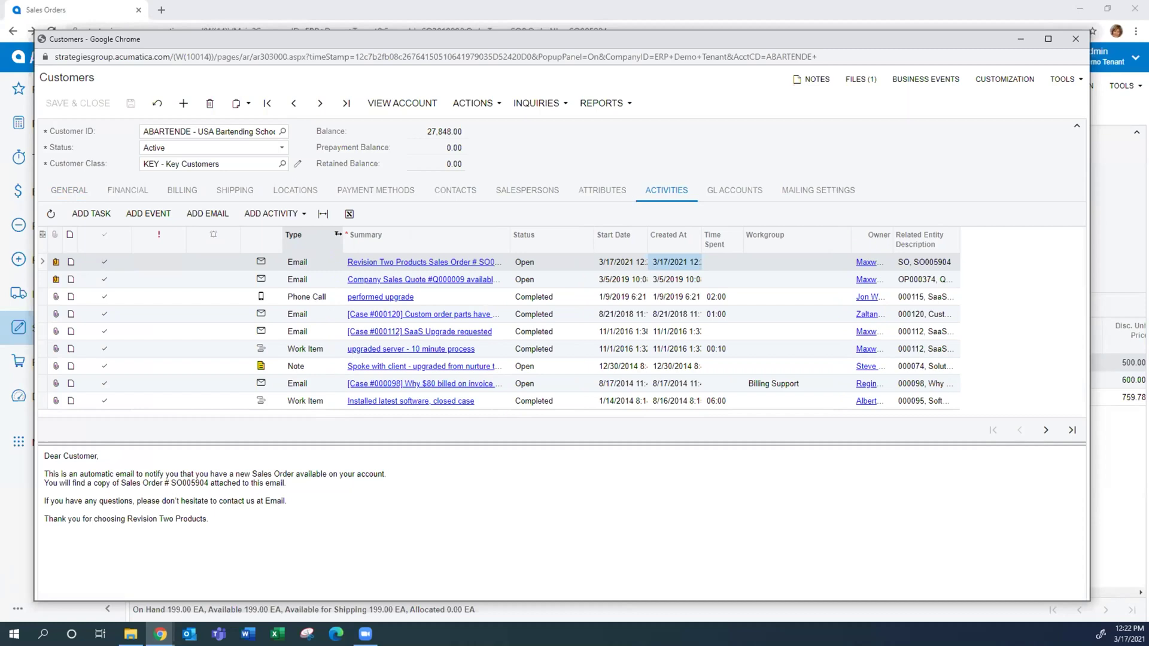
click(327, 294)
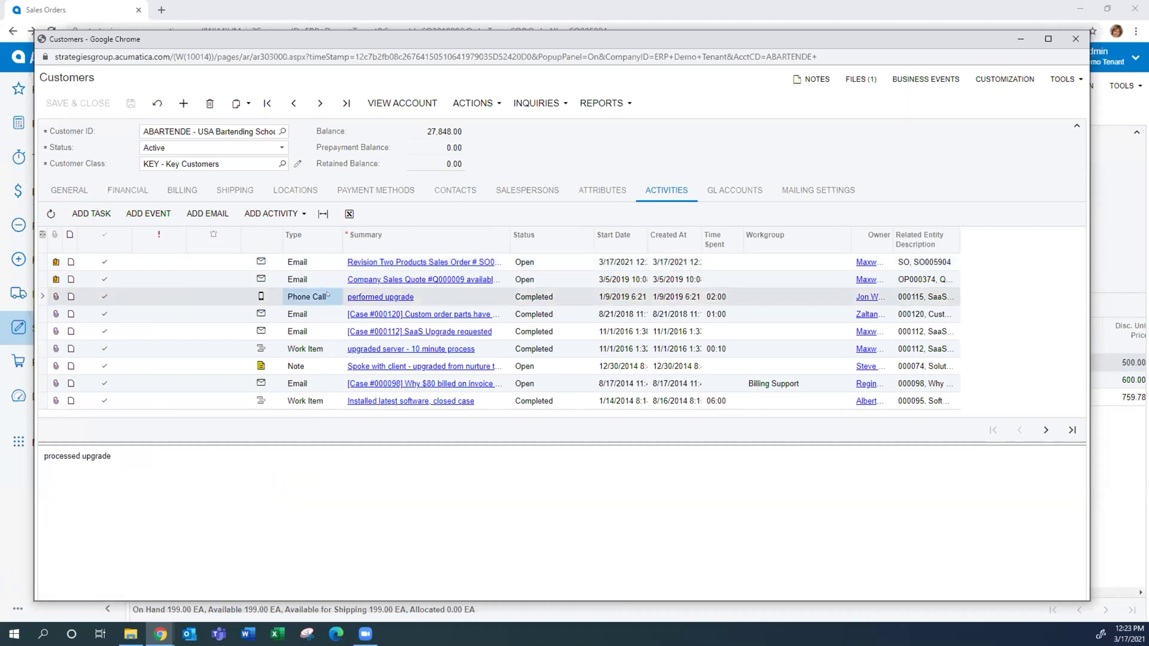
click(271, 216)
Copy order SO005904 and paste it into a new blank sales order
click(1075, 37)
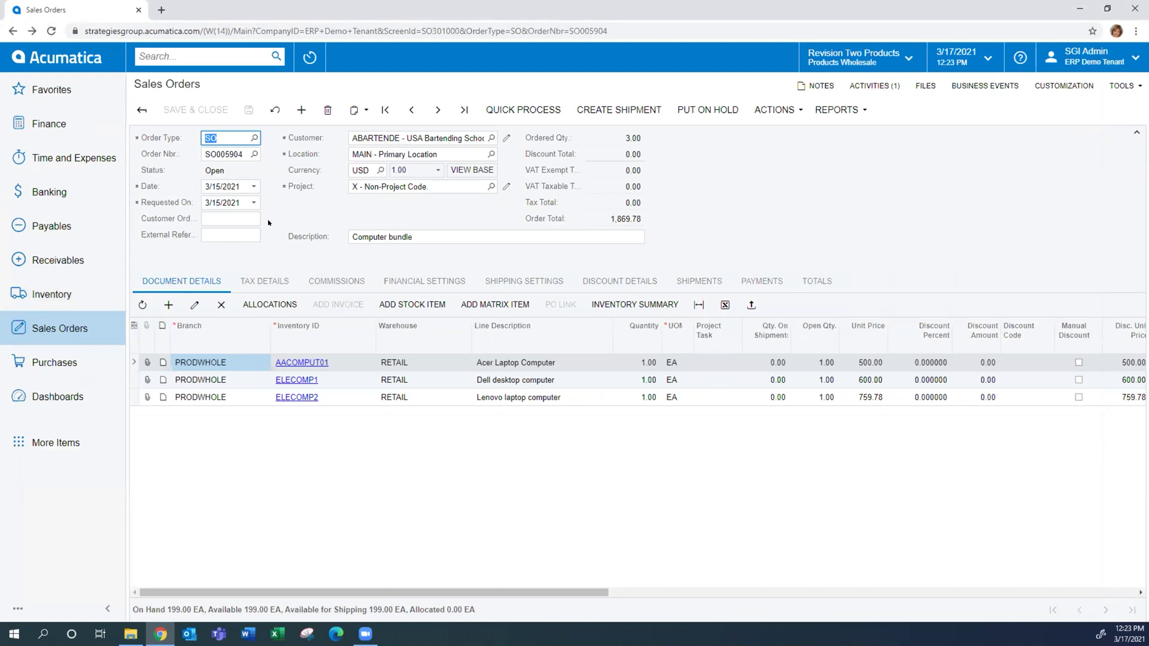
click(456, 361)
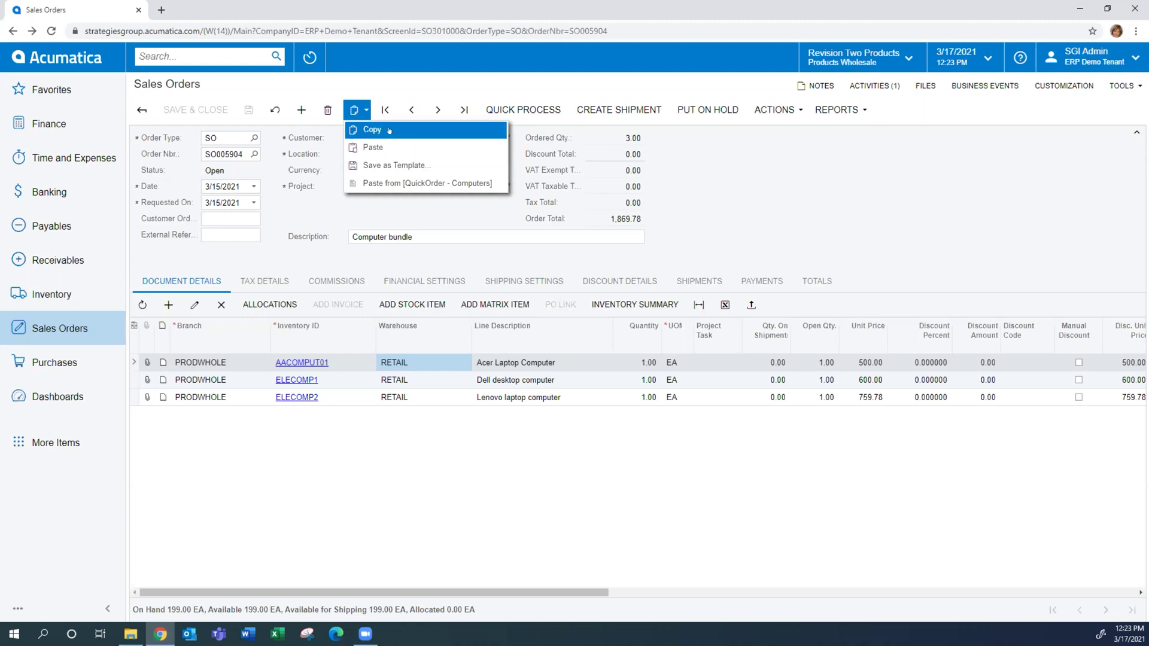
click(389, 131)
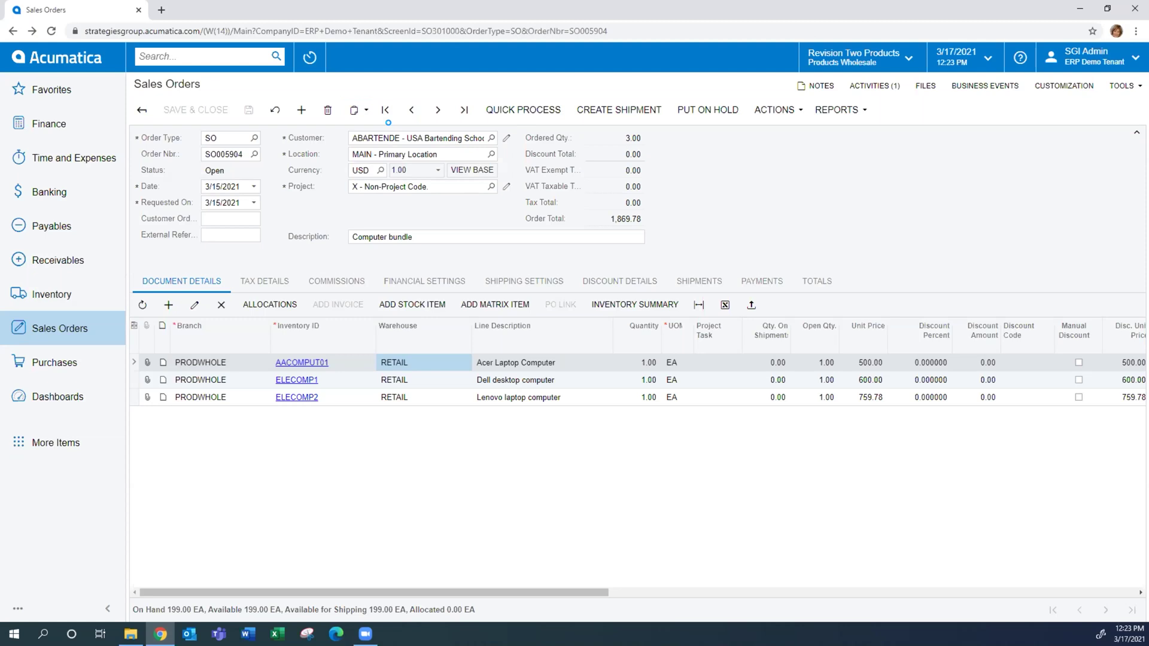
click(301, 110)
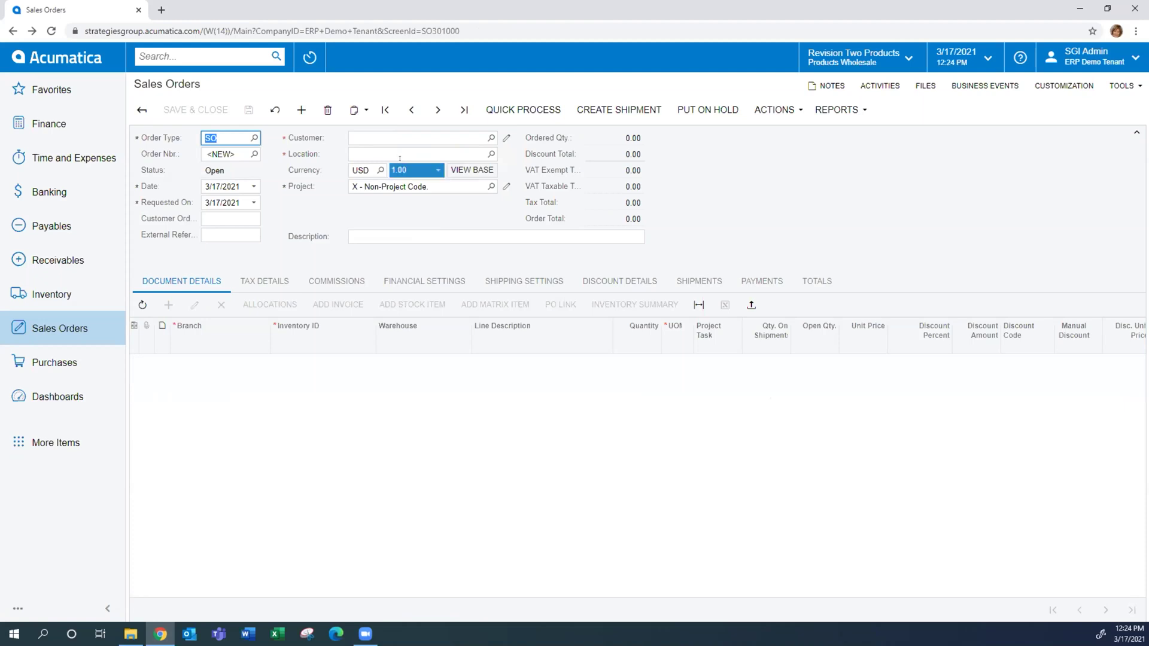
click(354, 110)
click(351, 143)
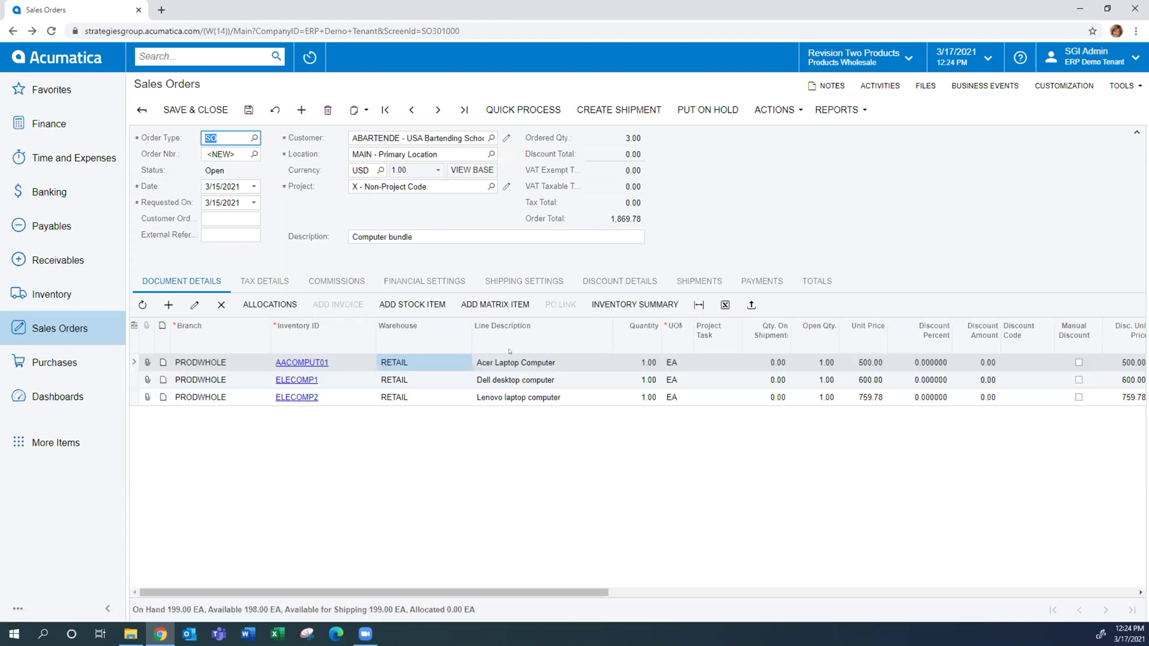
Set the Acer laptop line quantity to 2 and delete the Lenovo laptop line
click(817, 367)
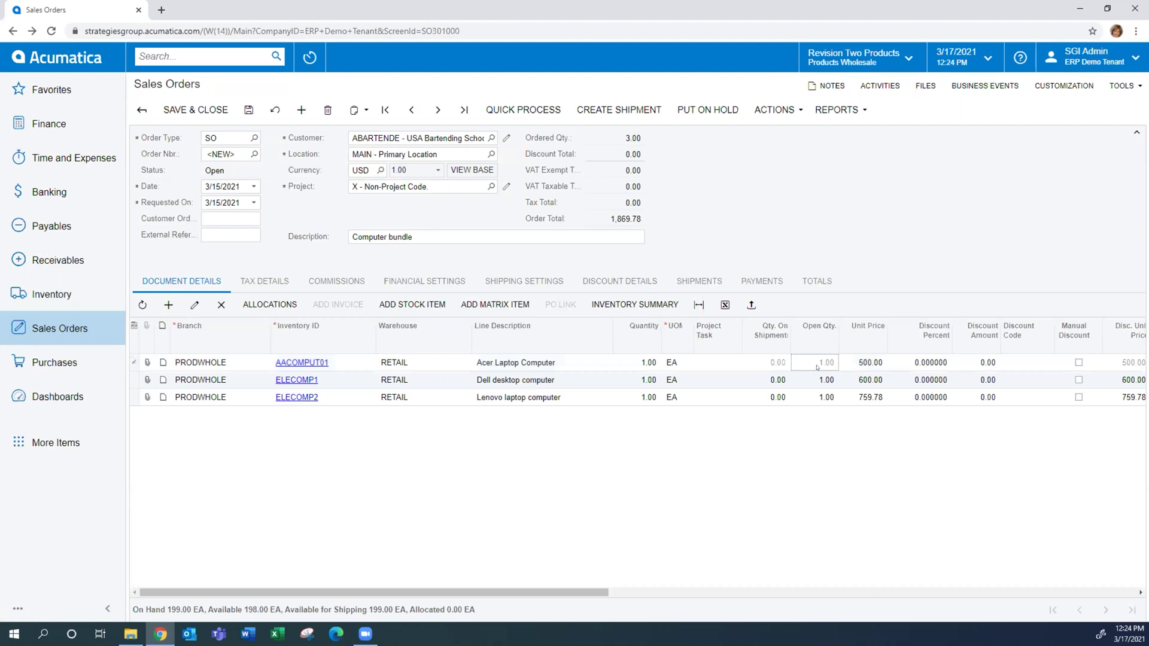
click(644, 365)
text(2)
key(Down)
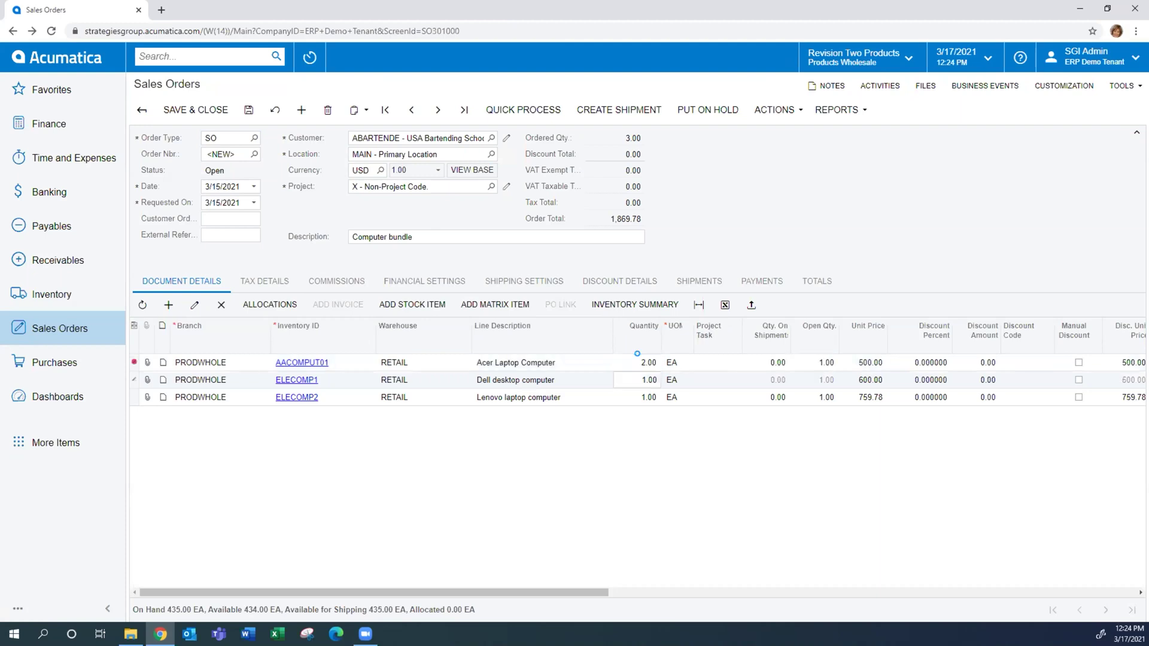
click(406, 403)
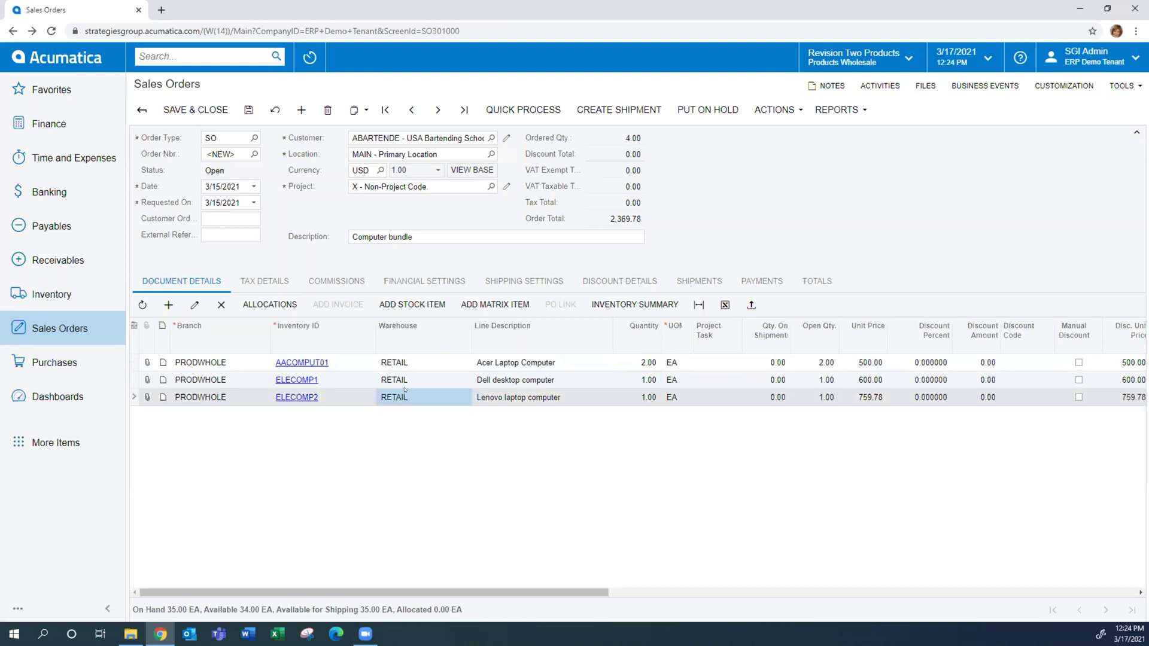
click(221, 304)
Set the order date to 3/17/2021 and Requested On to 3/23/2021, then save the order
click(237, 200)
drag(245, 187, 184, 178)
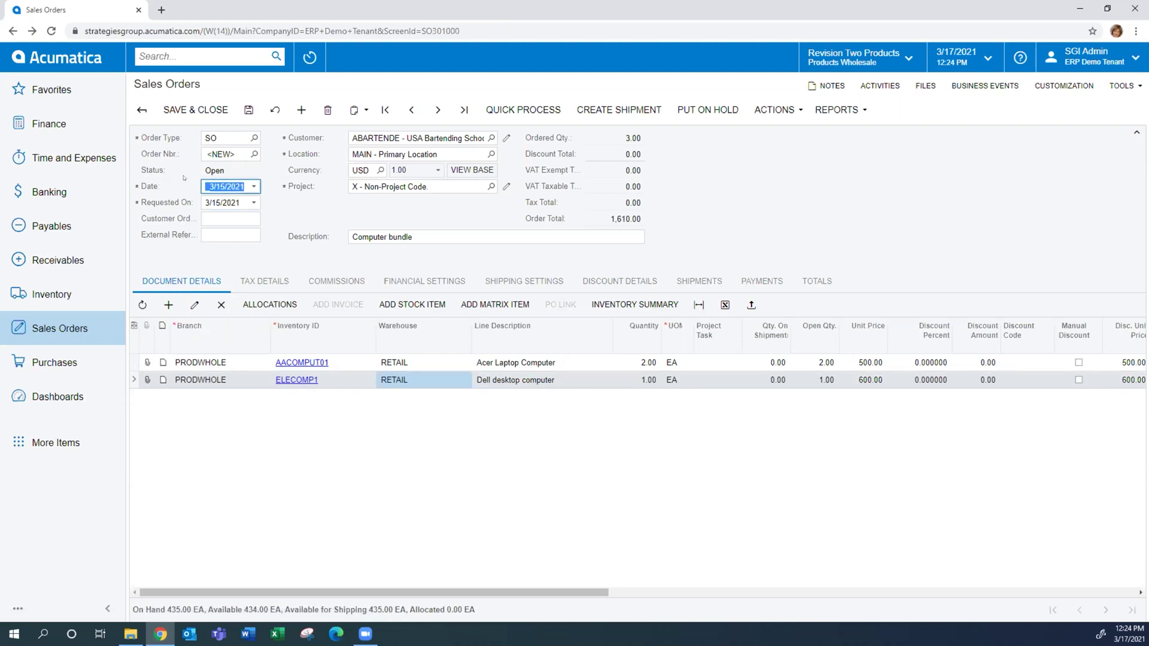
text(3/17/2021)
key(Tab)
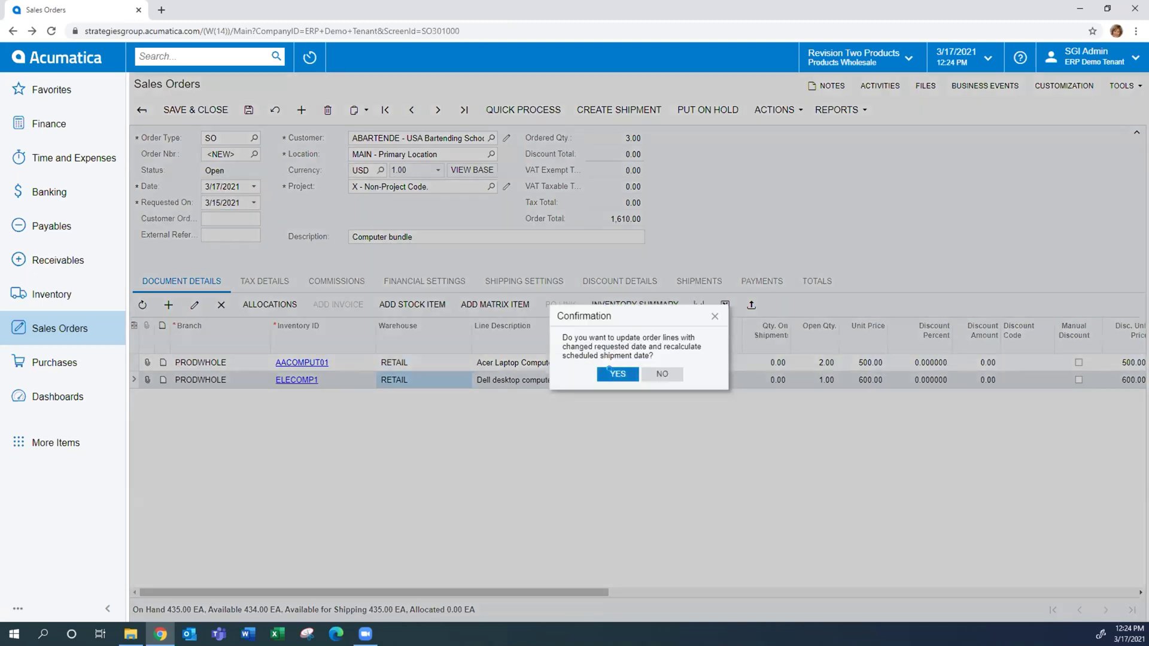
click(616, 373)
click(253, 203)
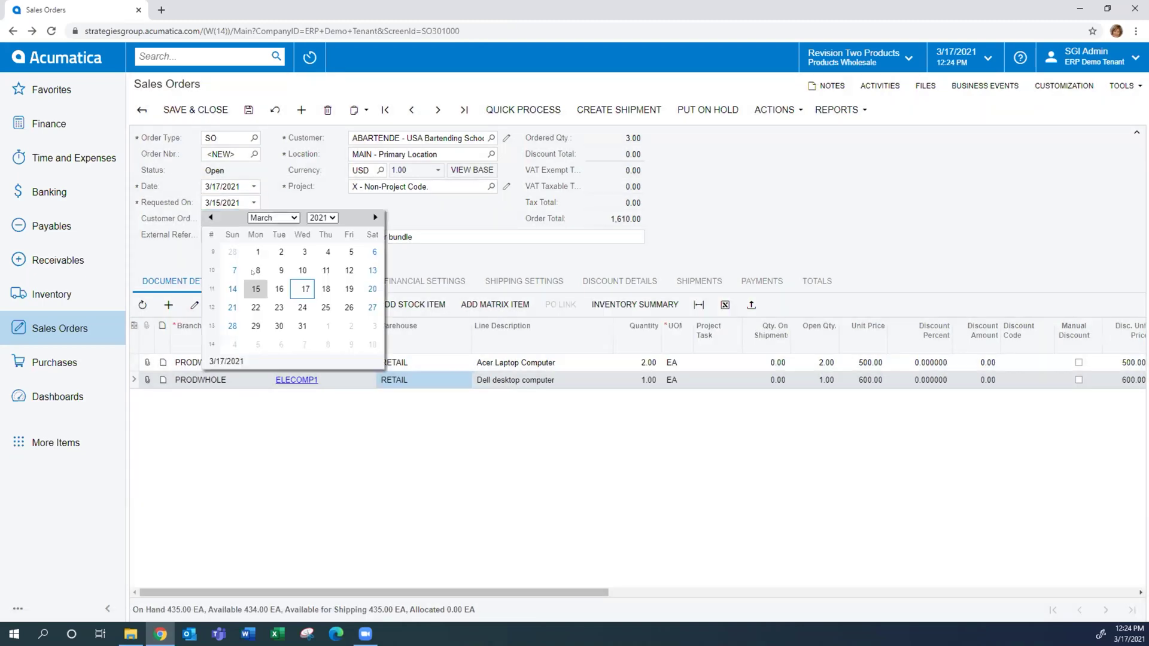
click(267, 305)
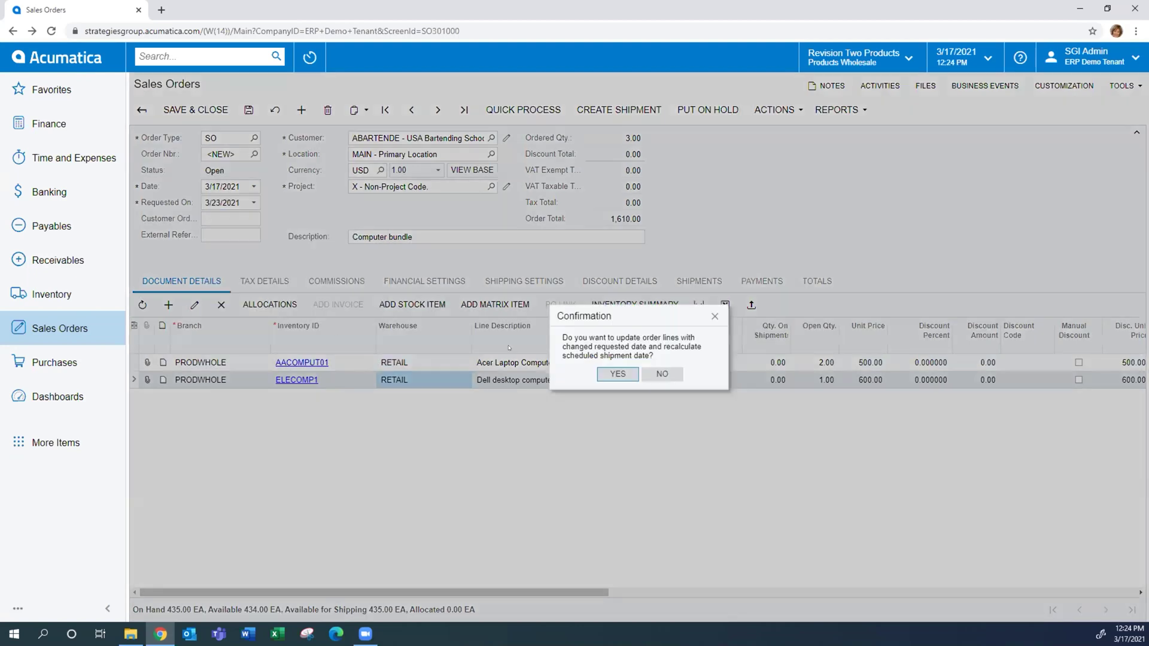
click(616, 374)
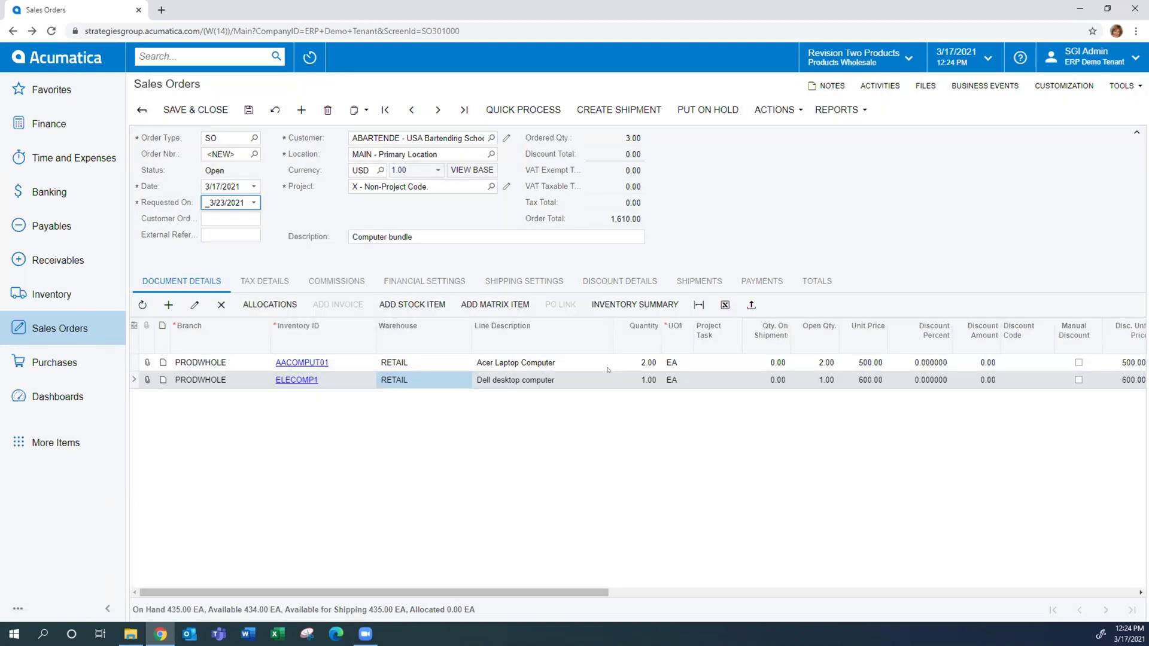
drag(502, 592, 469, 540)
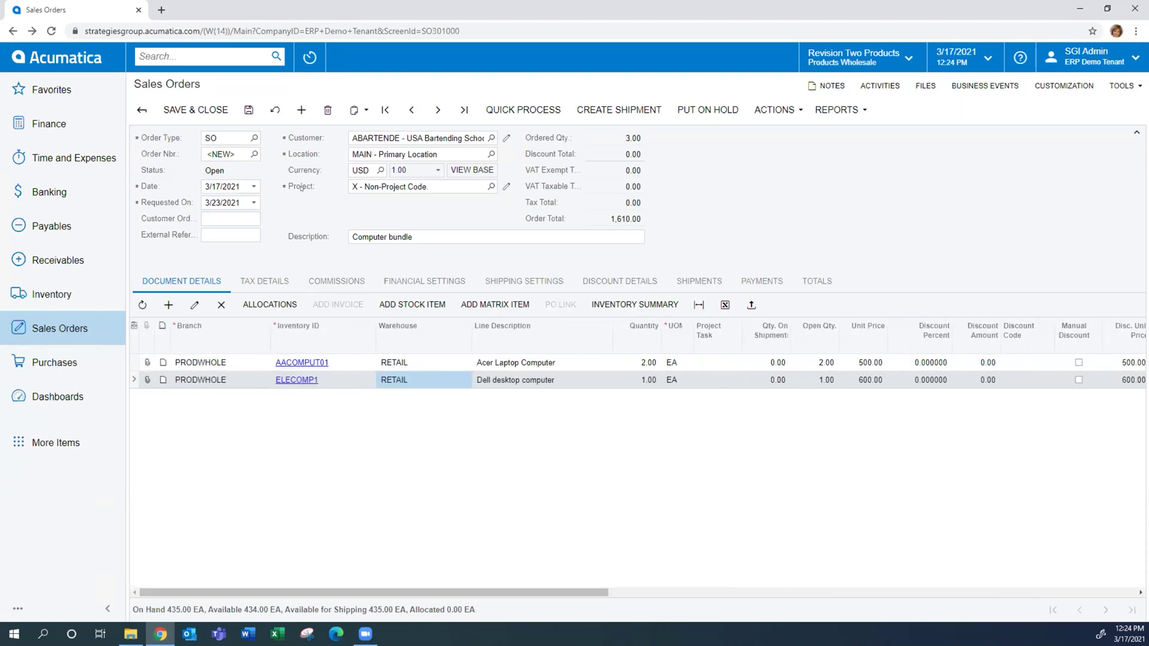
click(249, 111)
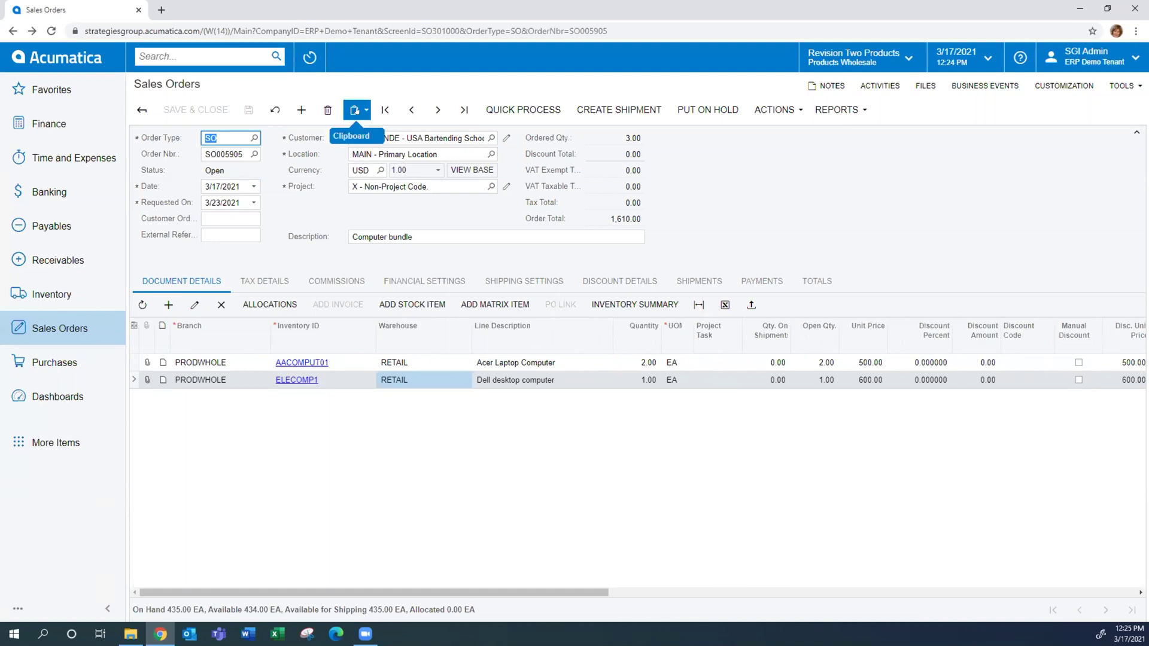
click(354, 111)
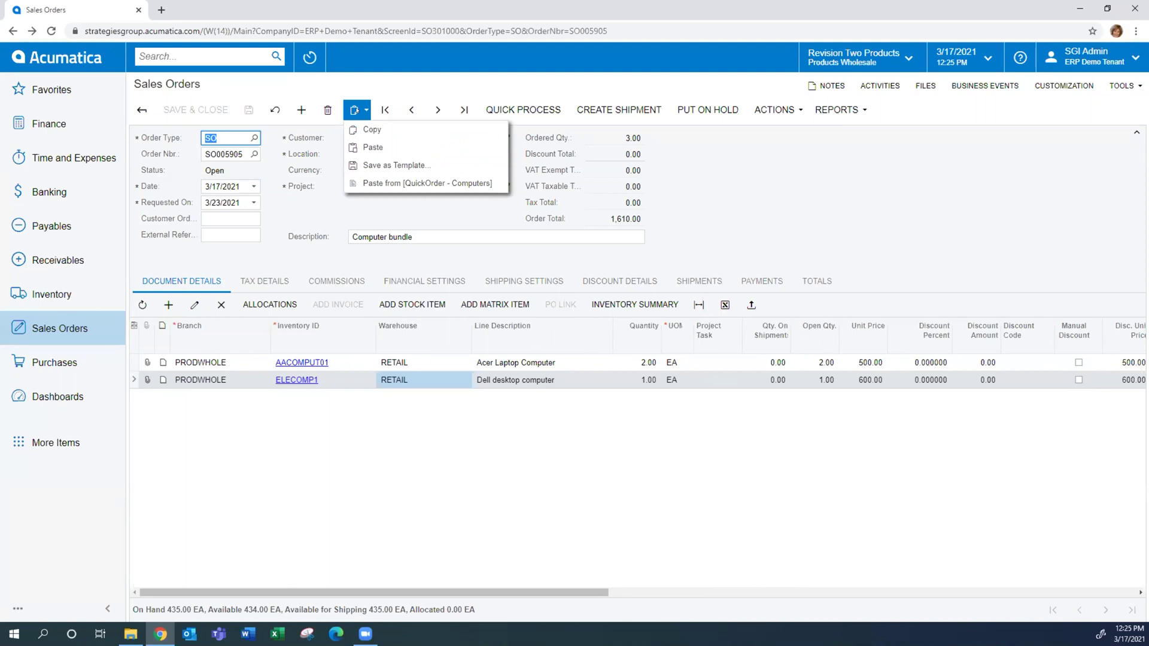
click(788, 225)
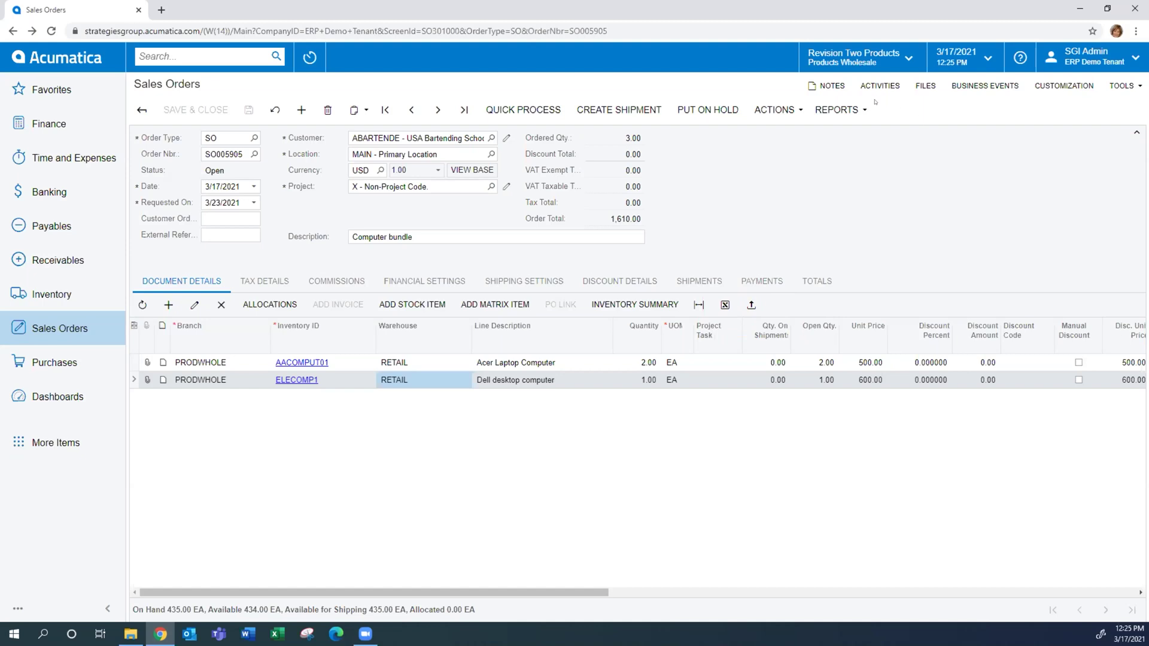
Add the order note 'please ship as soon as available' to SO005905
click(819, 85)
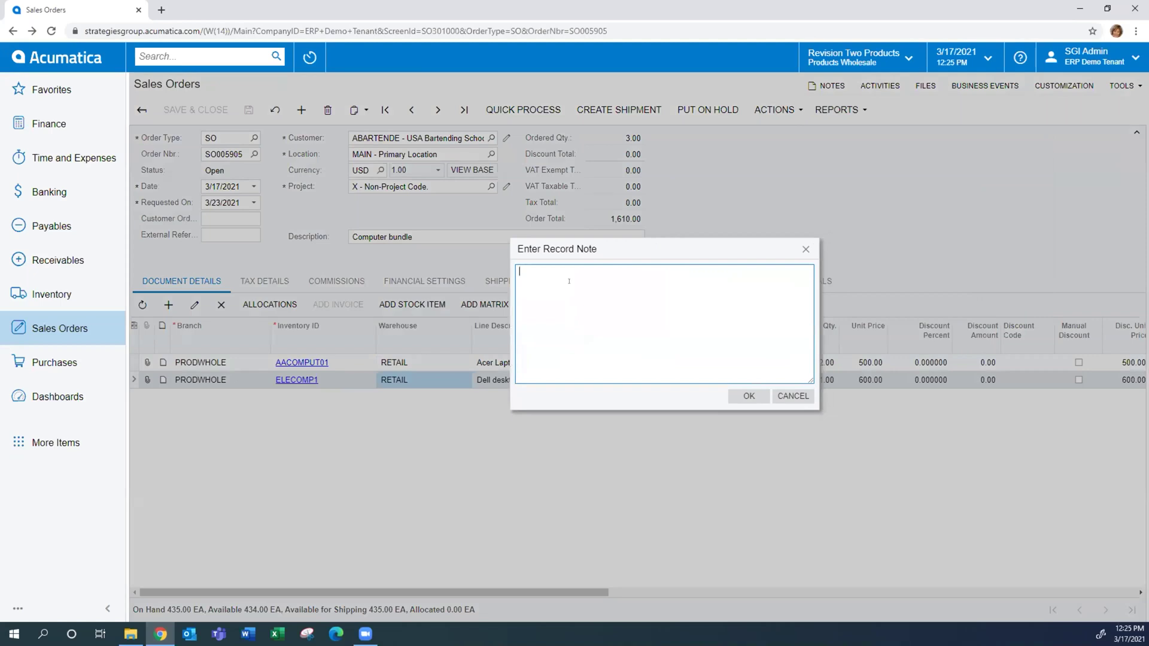
text(please ship as soon as available)
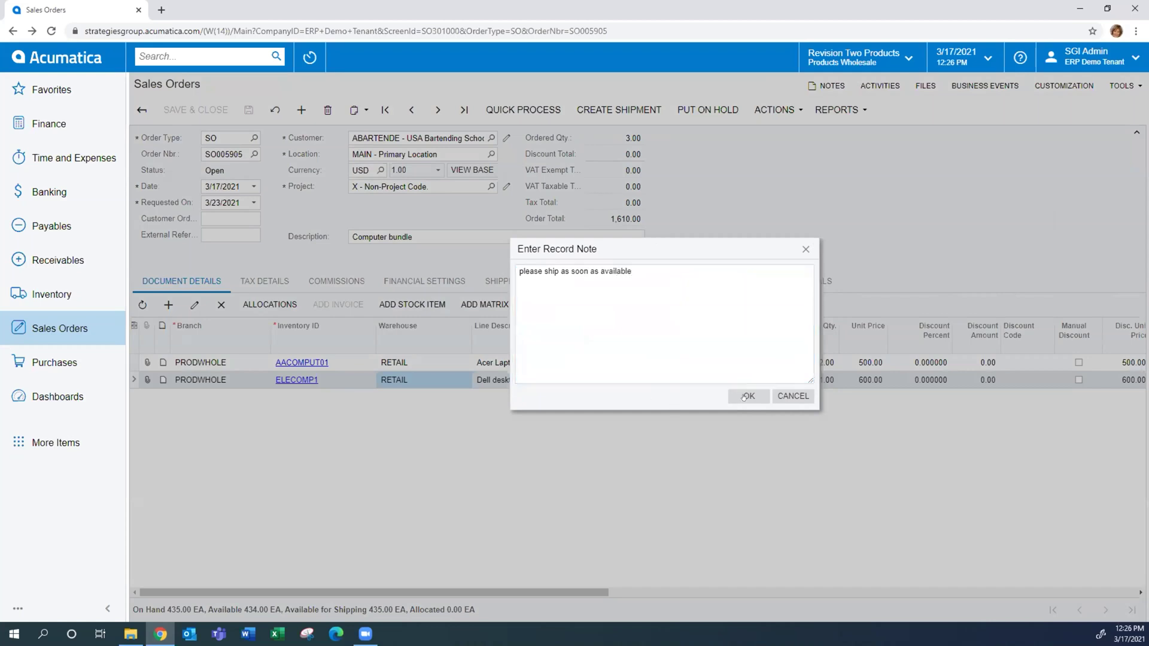
click(747, 396)
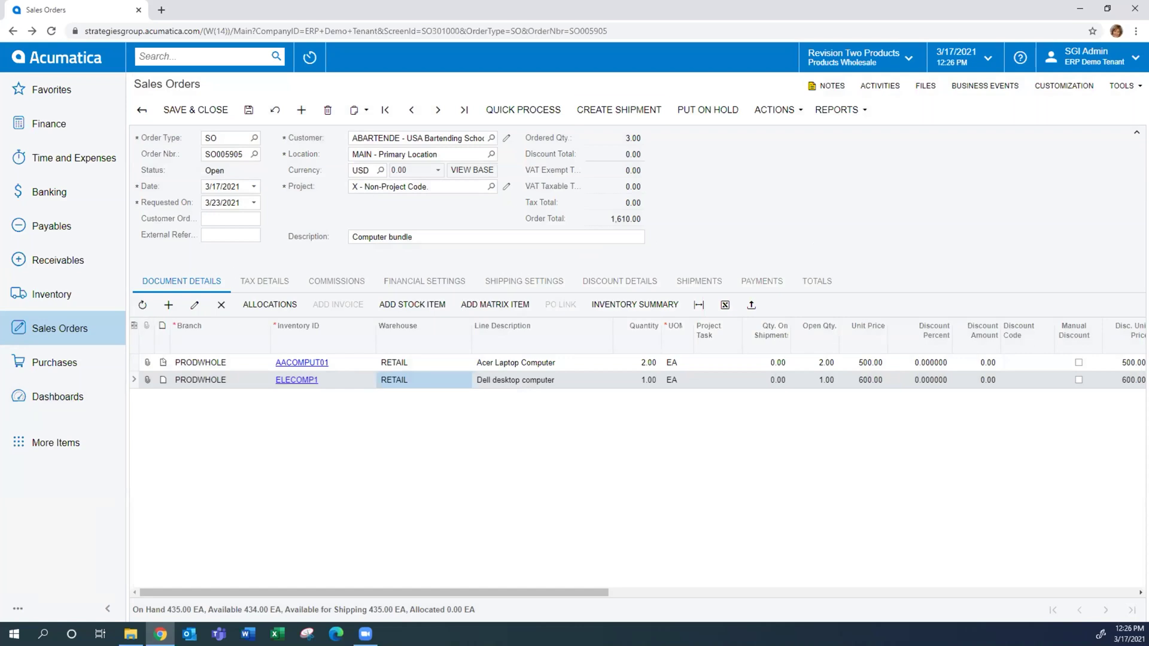
Attach the note 'line item notes' to the Acer Laptop Computer line
click(163, 363)
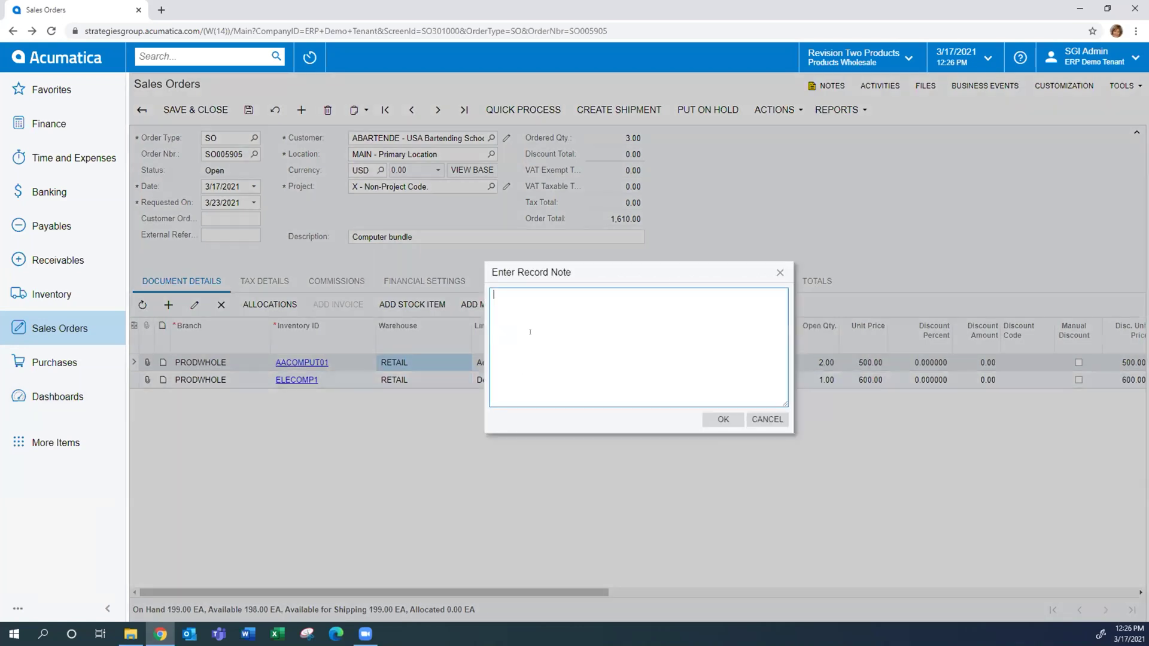
text(line item notes)
click(723, 419)
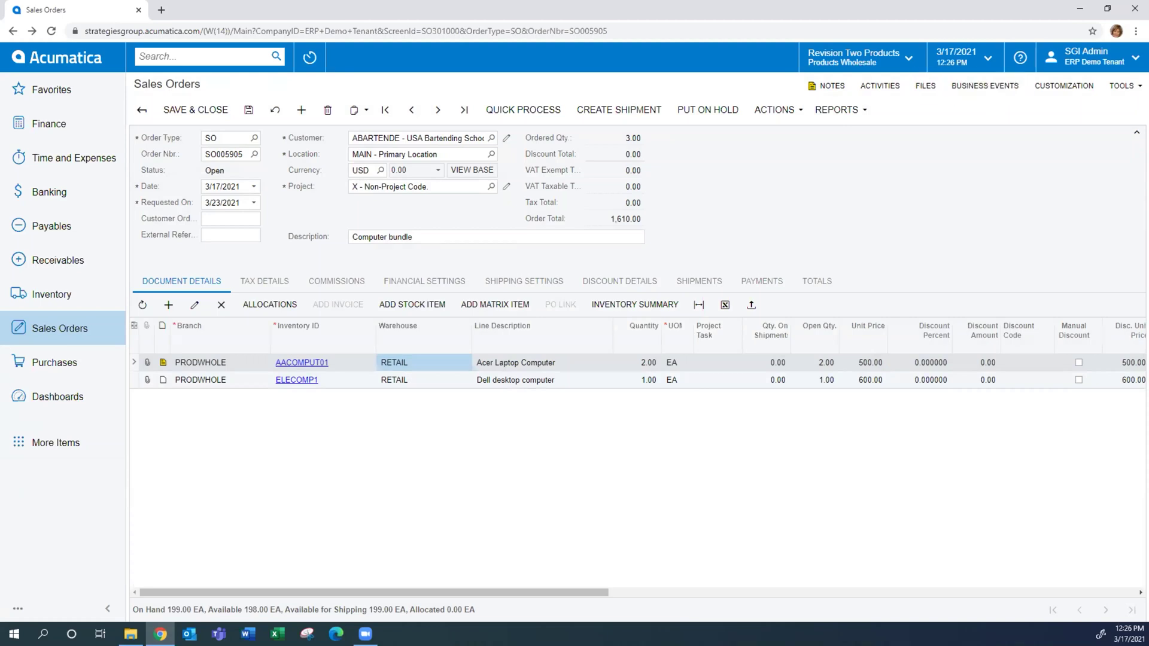
key(alt+Tab)
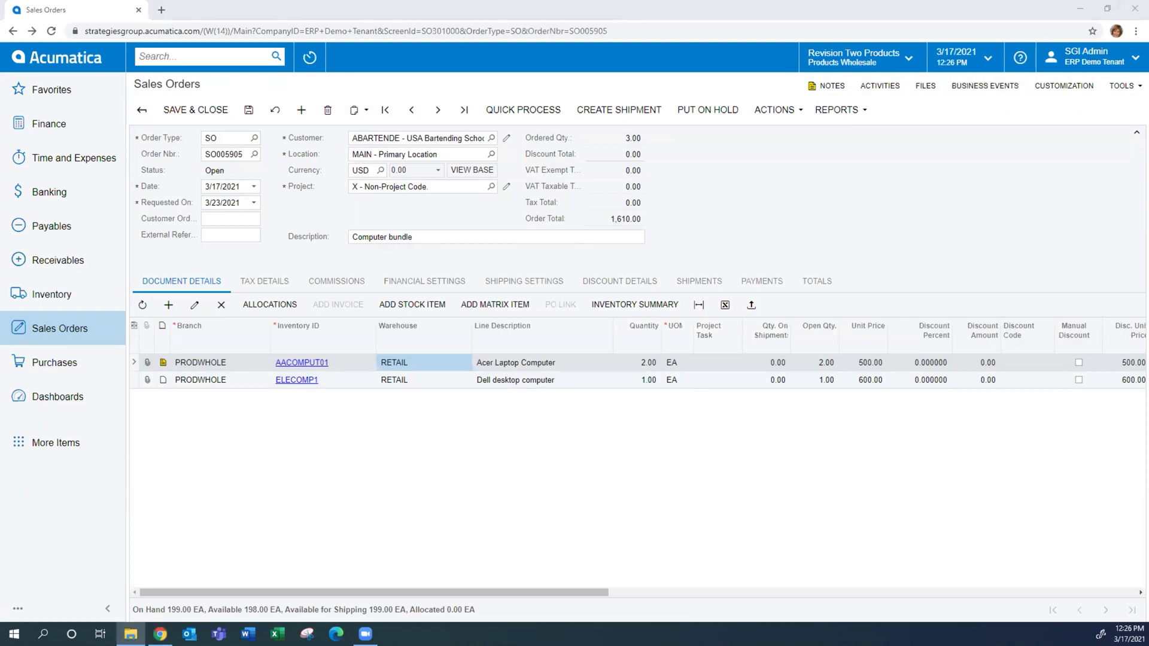
Attach Purchase-Order.png to SO005905, save, and view the image from the Files list
drag(906, 233, 894, 235)
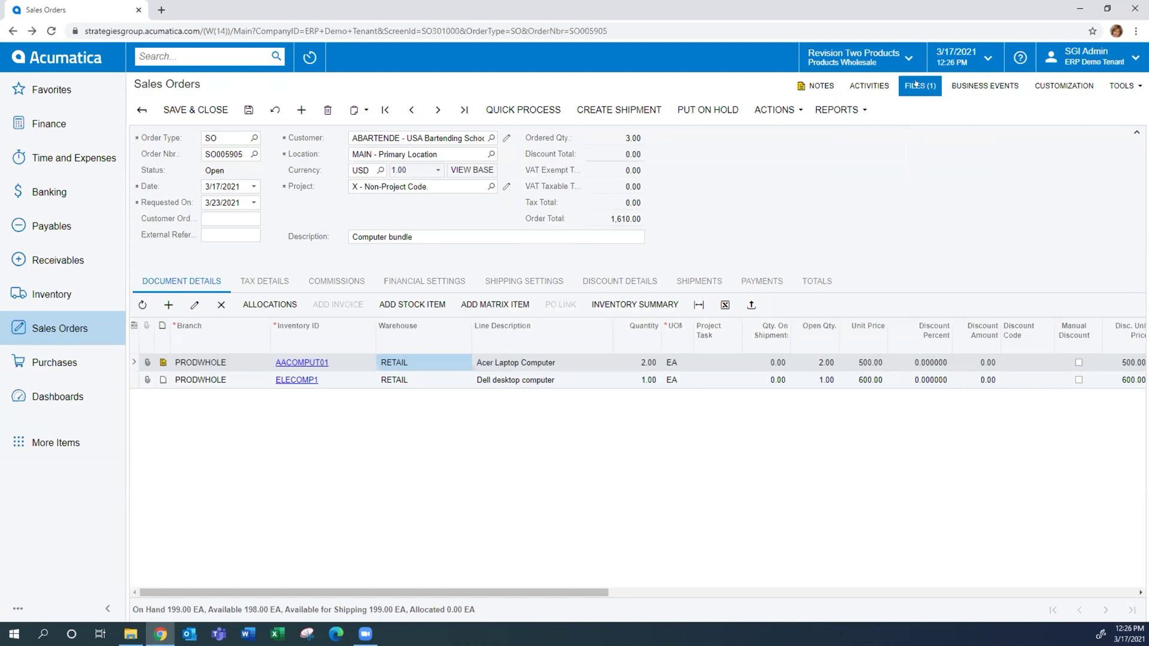
click(250, 110)
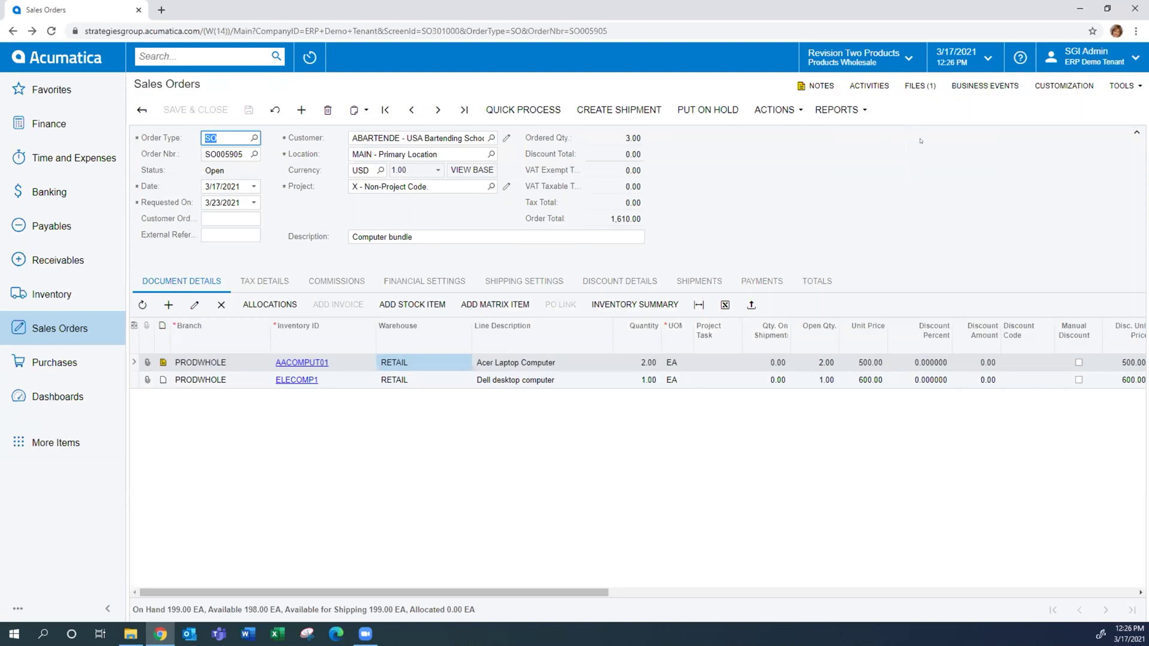
click(919, 85)
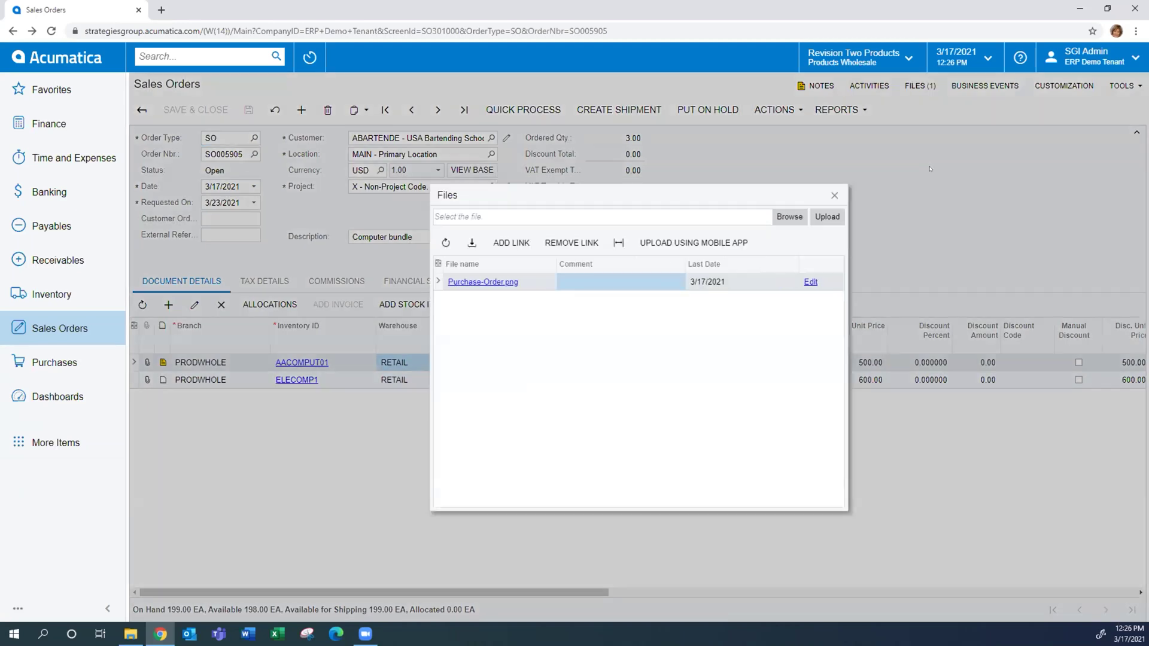
click(478, 281)
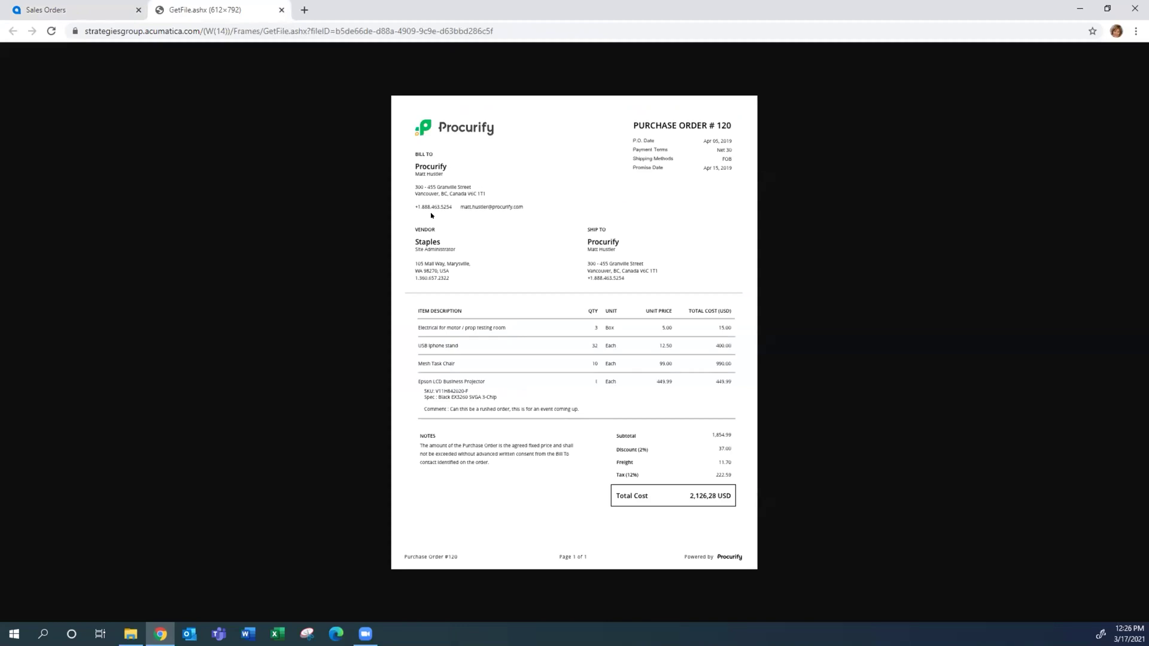
click(281, 10)
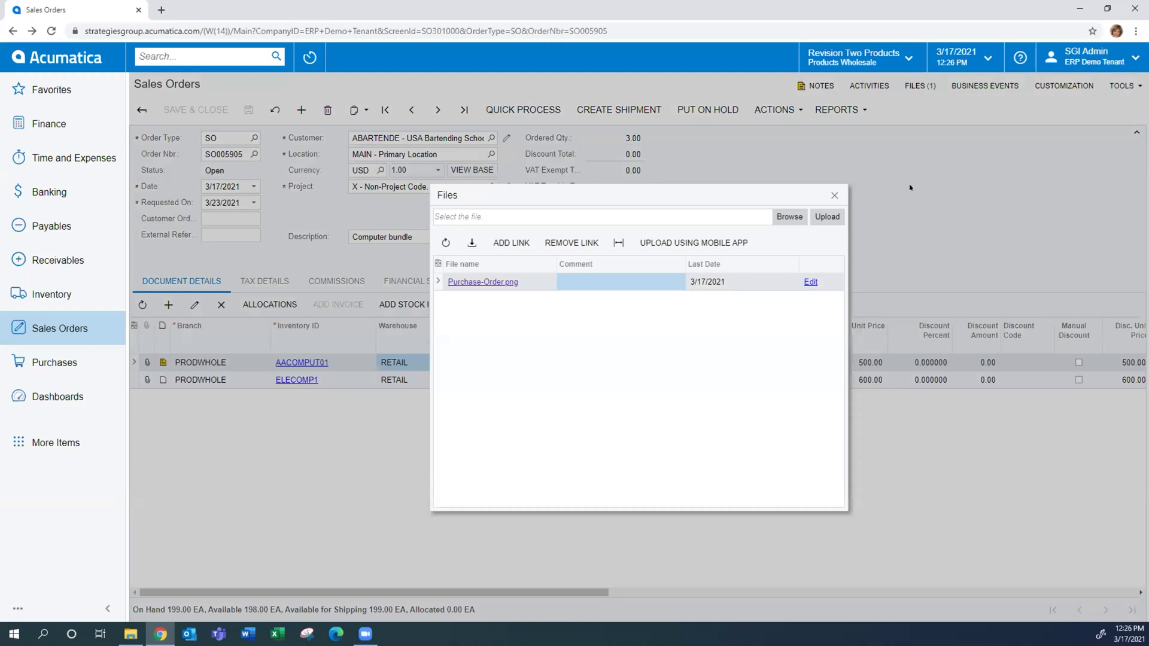
click(834, 196)
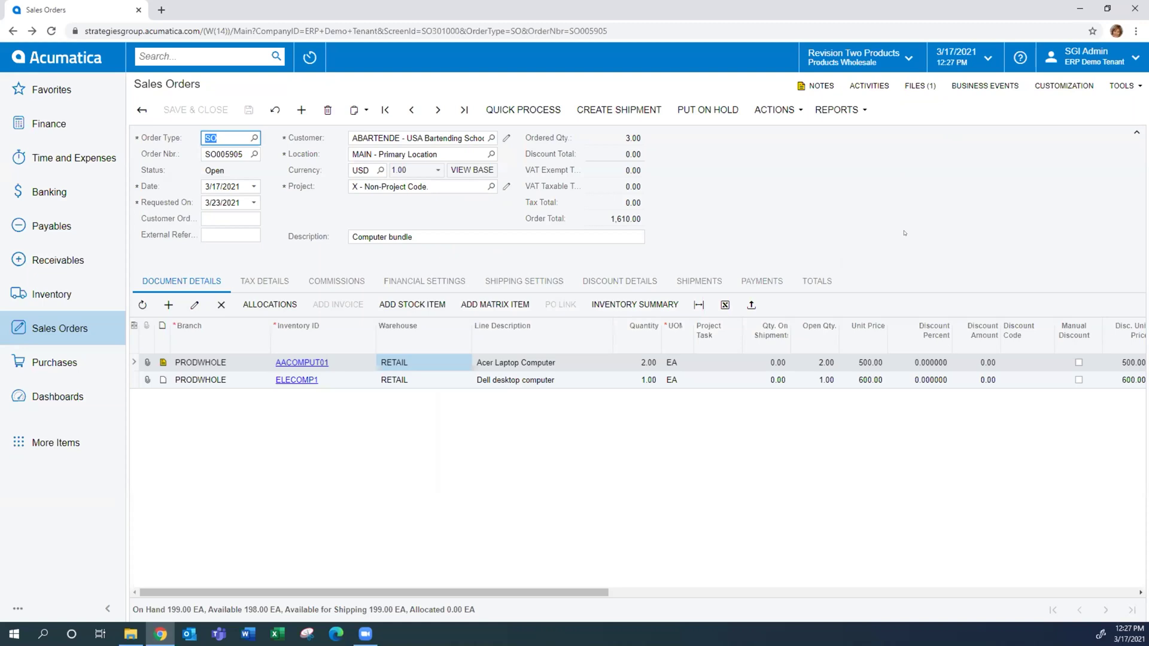
Return to the Sales Orders list and filter the Status column to show only Open orders
click(141, 111)
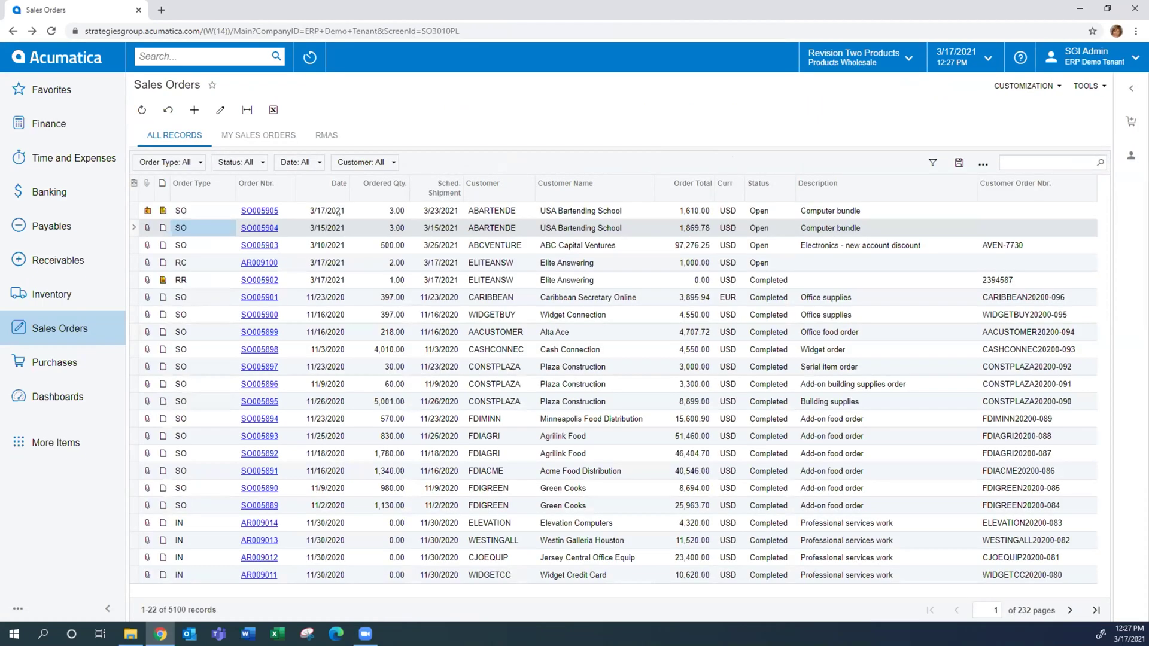
click(338, 212)
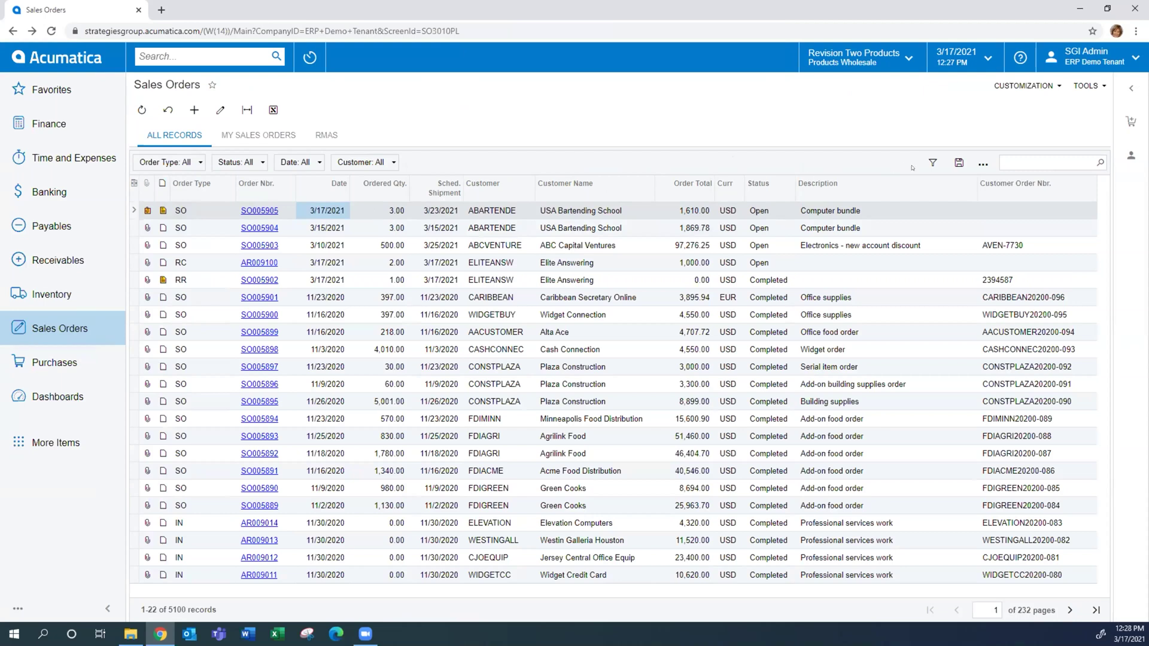
click(932, 162)
click(768, 212)
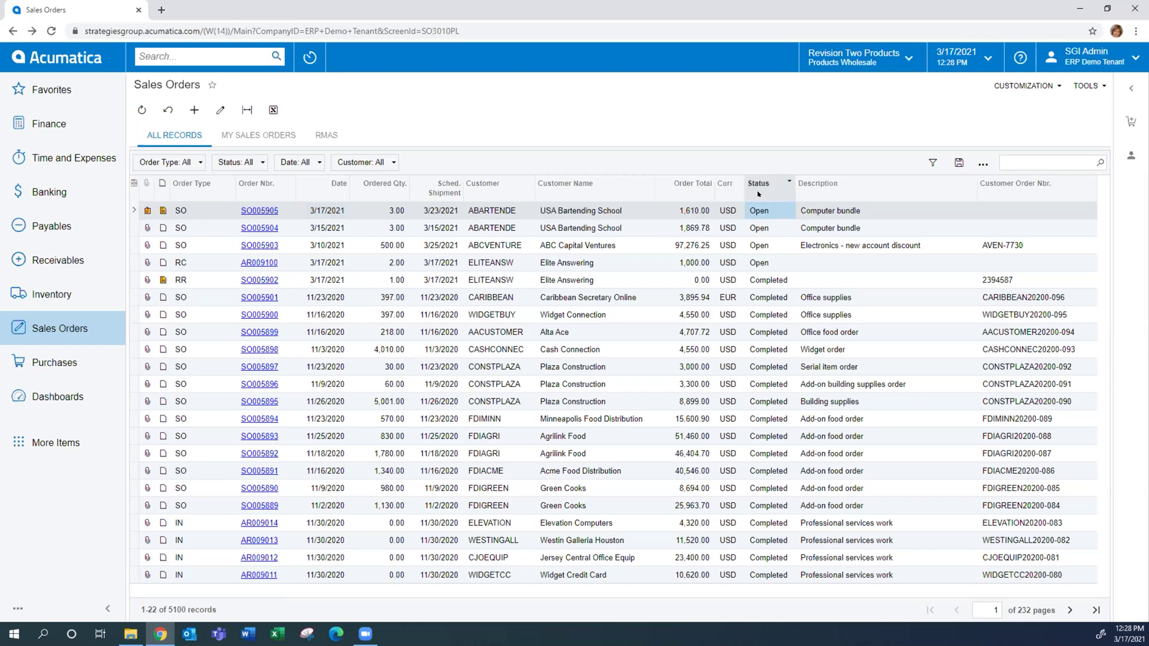
click(789, 181)
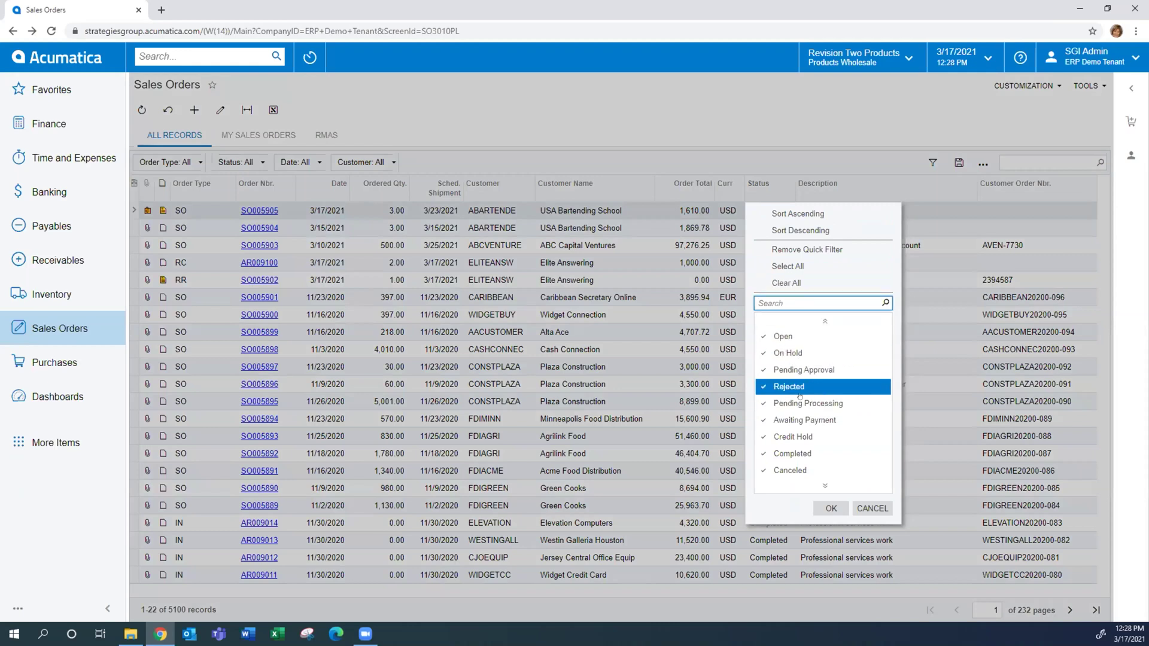
click(824, 485)
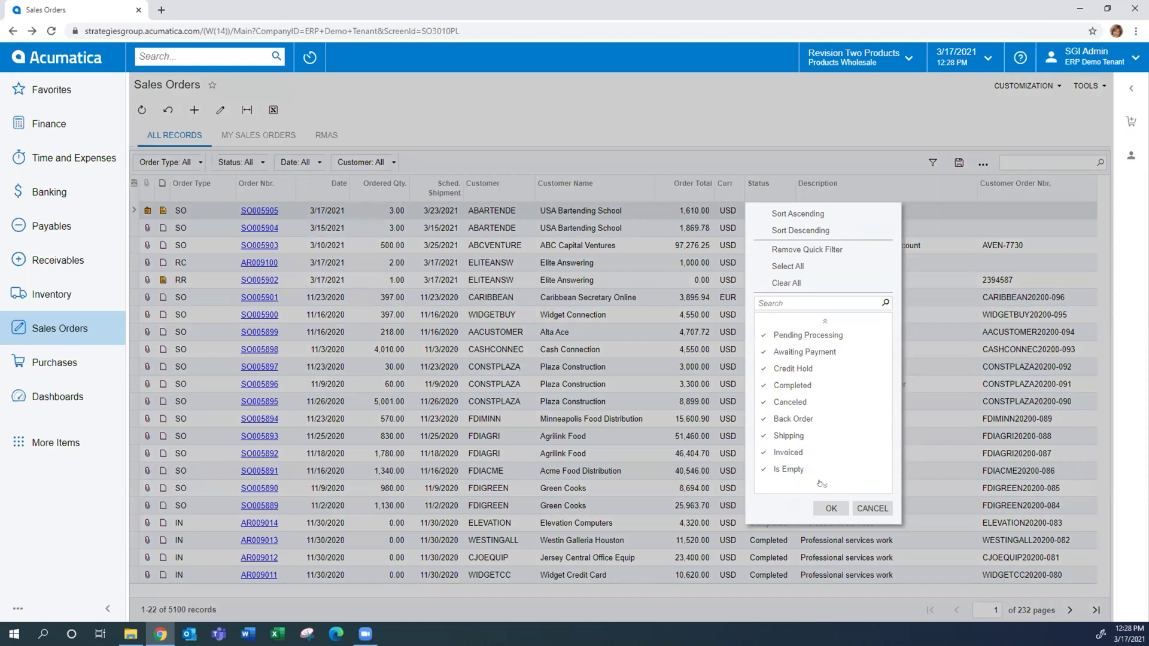
click(821, 321)
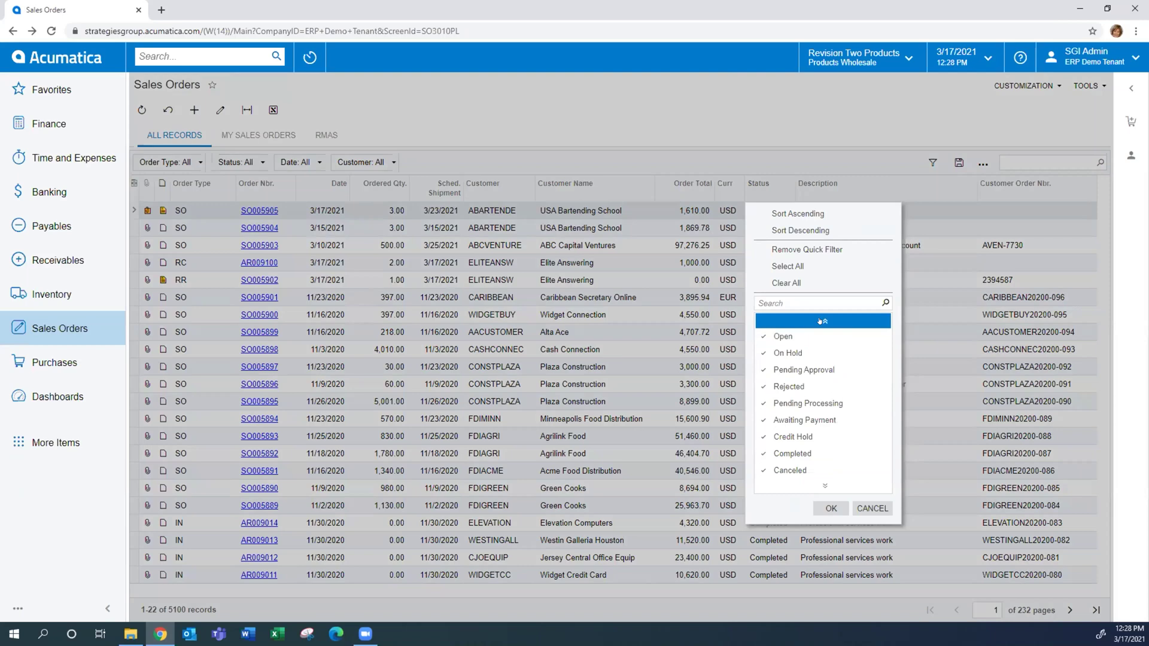
click(785, 283)
click(782, 336)
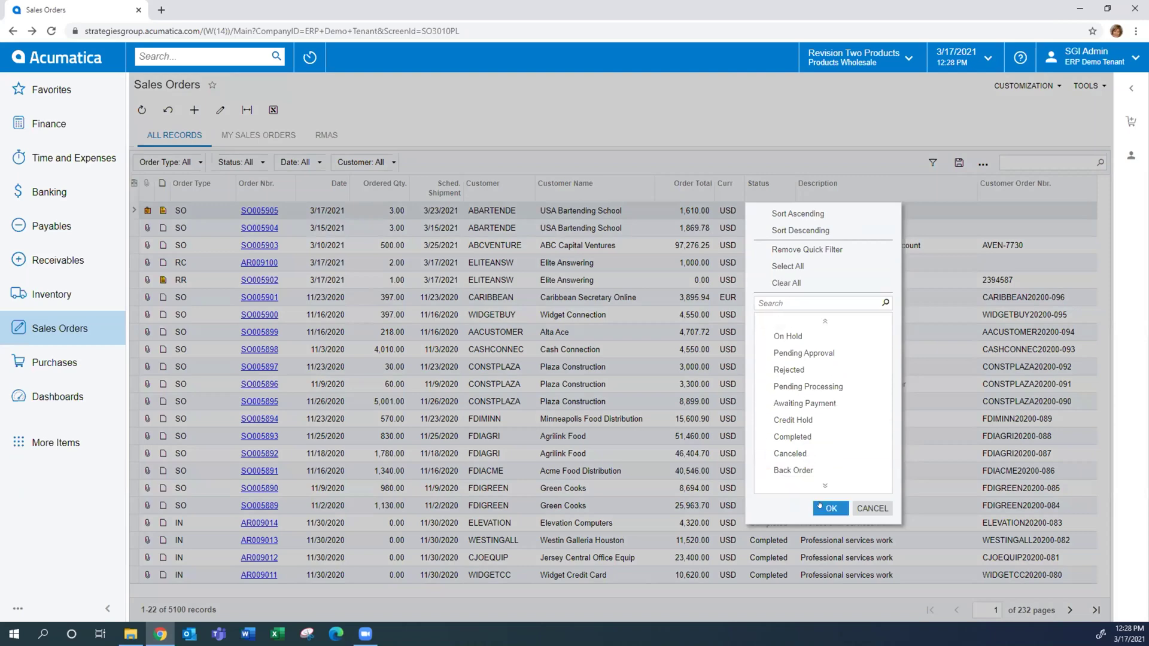
click(827, 508)
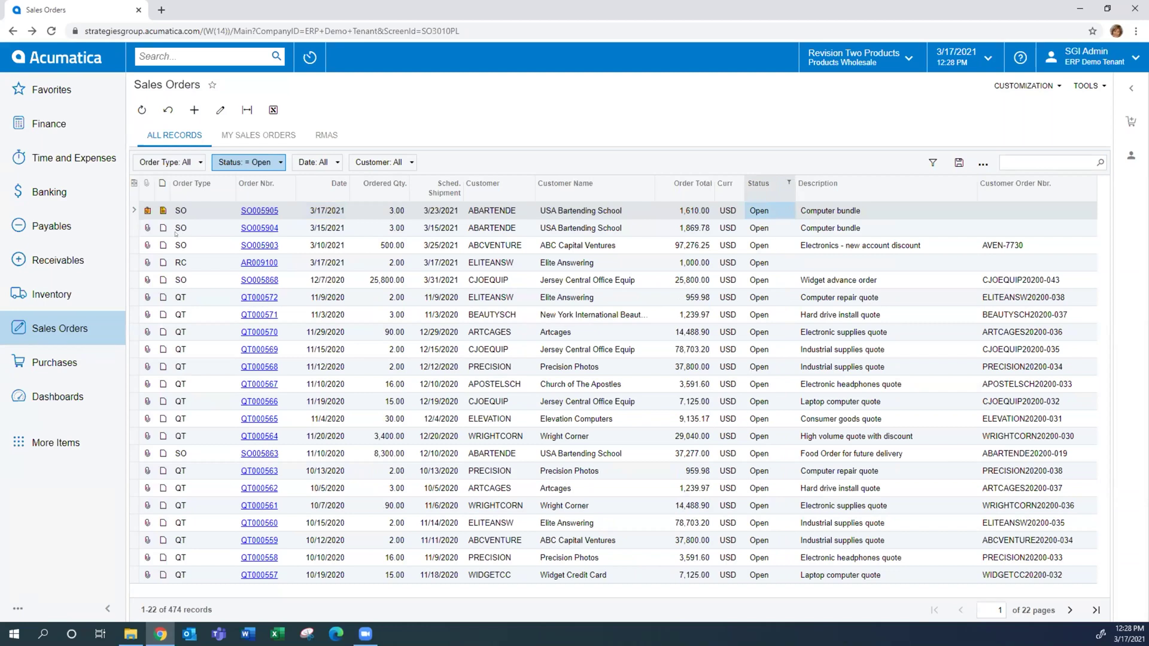
Select the SO, QT000558, QT000569 and QT000570 rows, then bring up the Order Type column filter
click(184, 212)
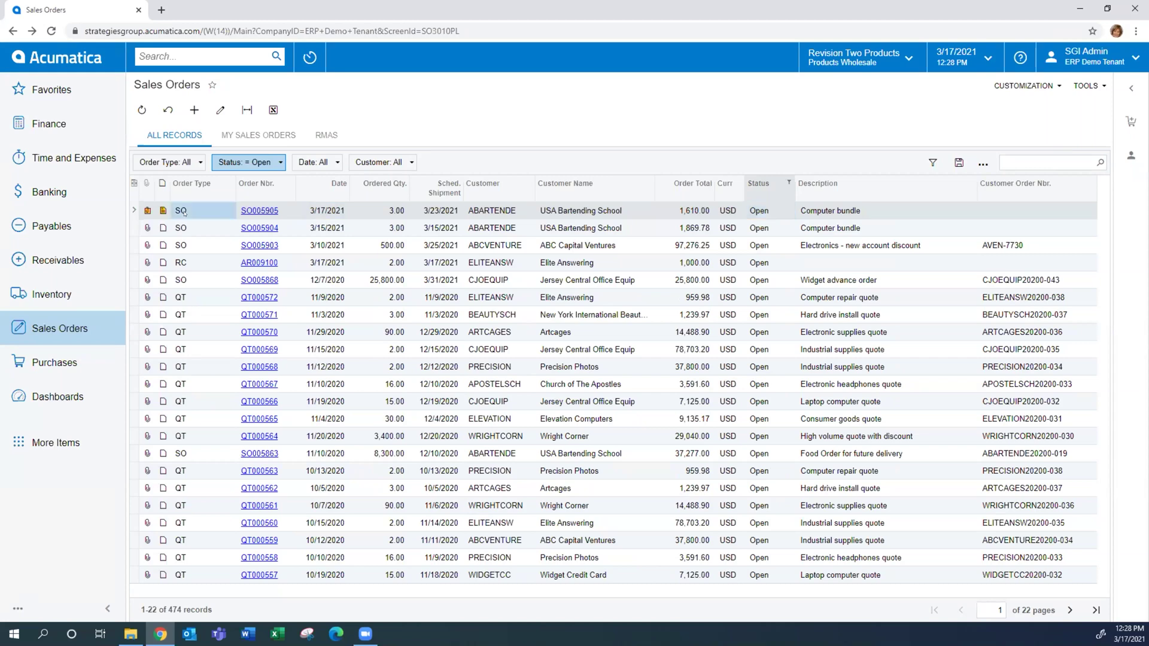
click(193, 559)
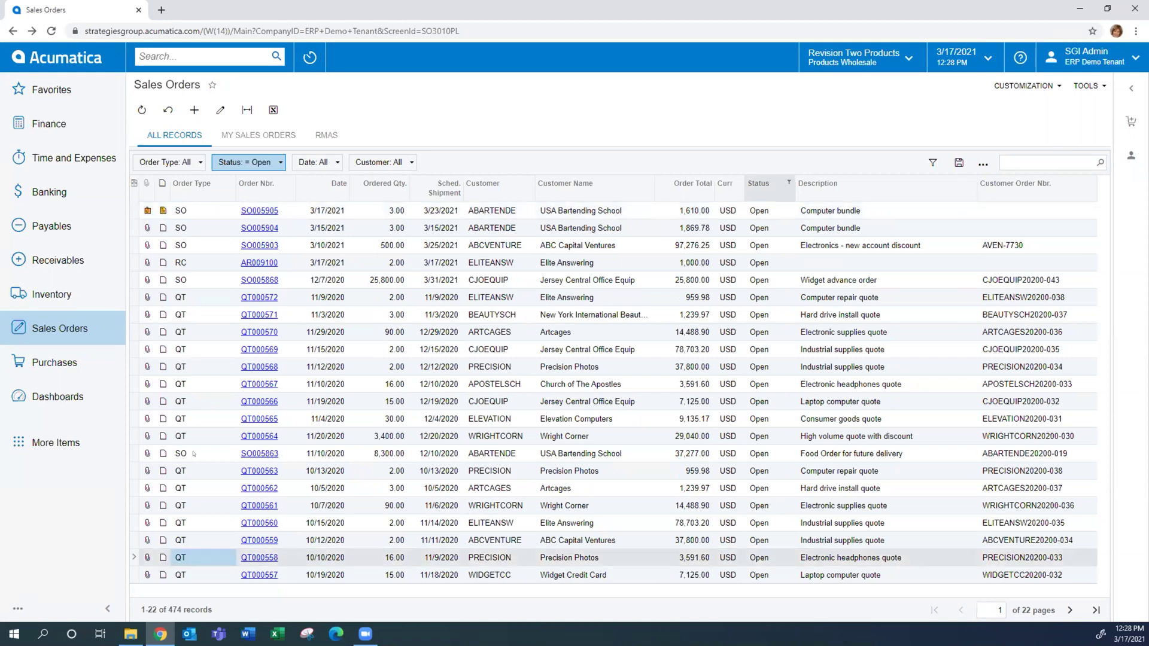
click(193, 350)
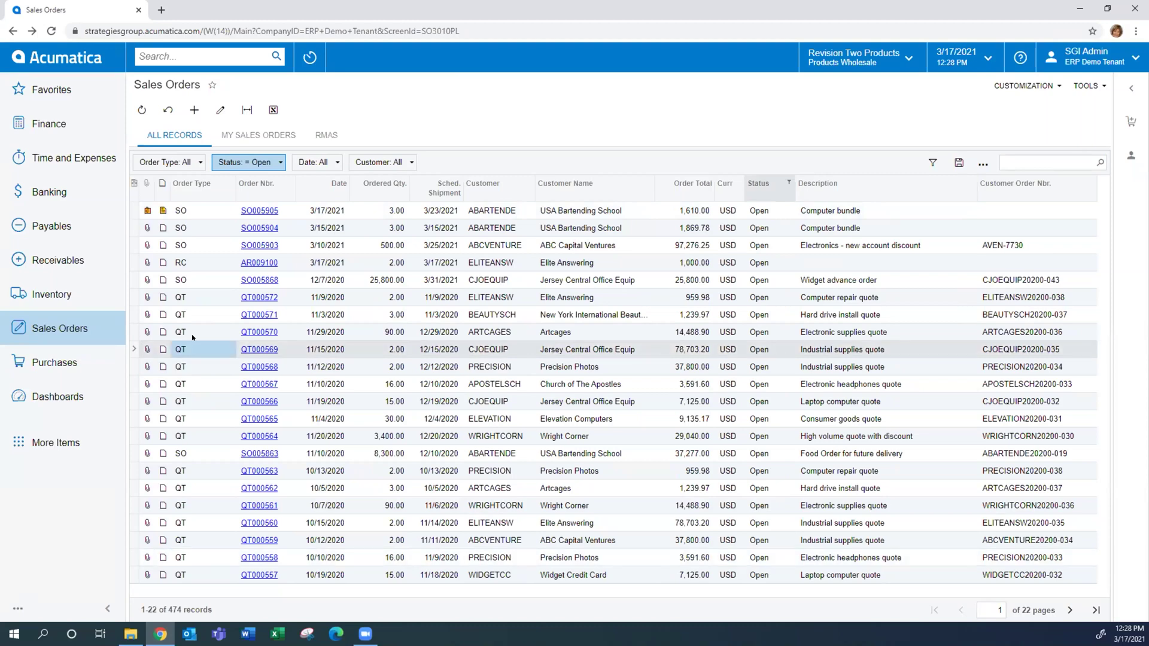
click(193, 335)
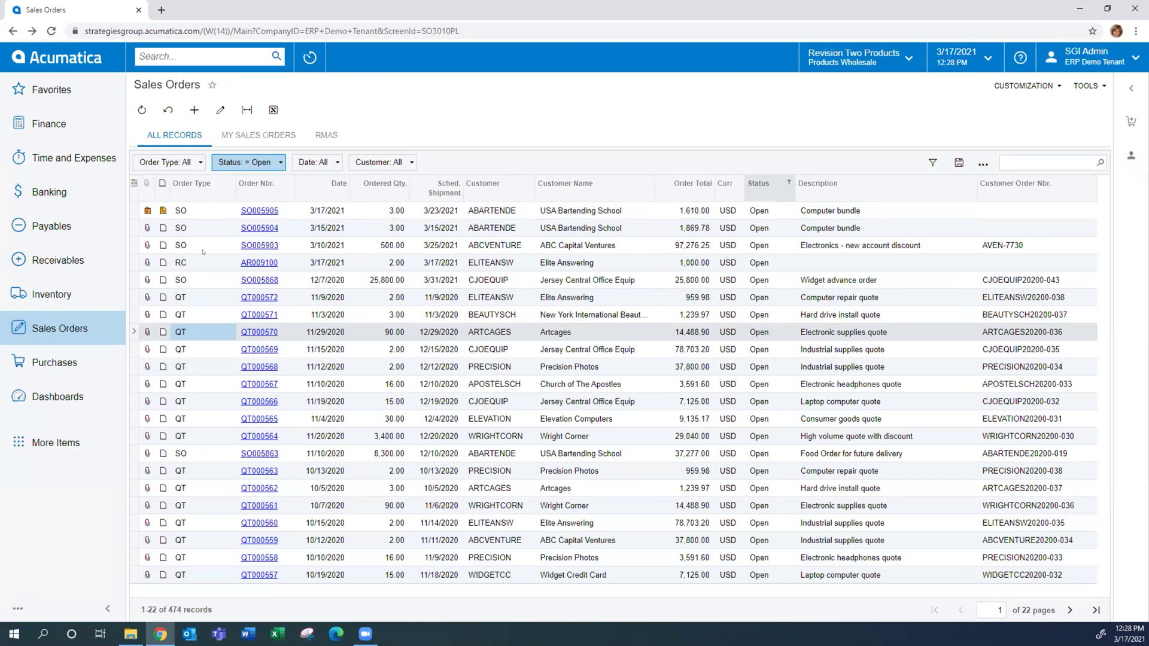
click(193, 207)
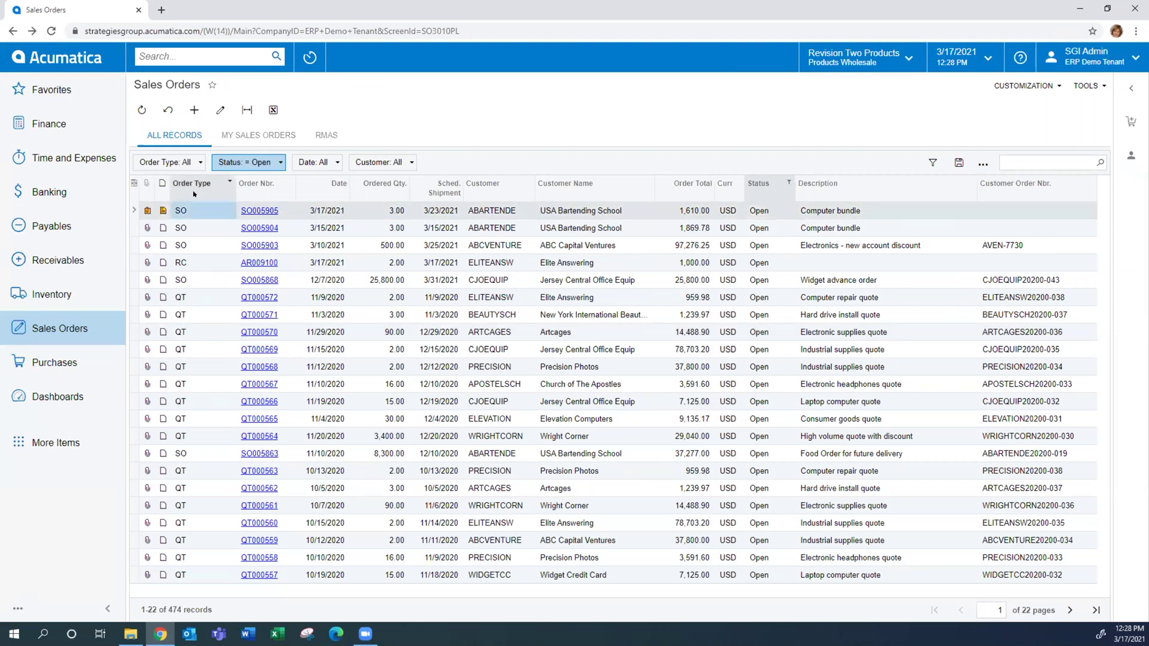
click(193, 193)
Filter the Order Type column to 'so' and reload the Sales Orders page
text(so)
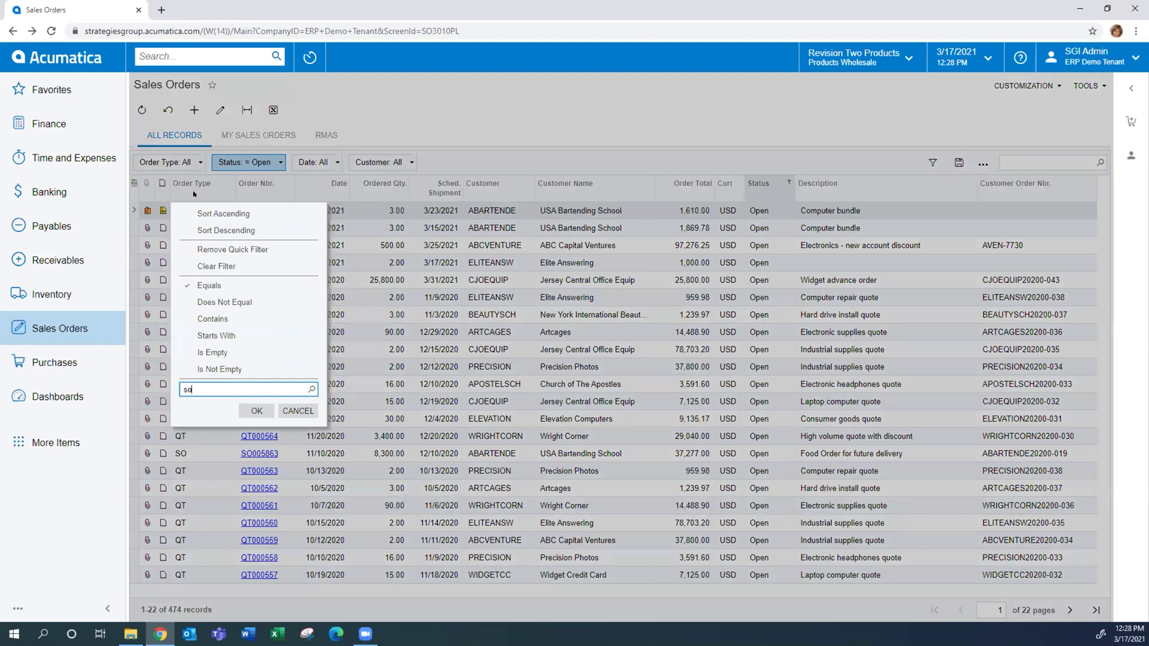
click(256, 410)
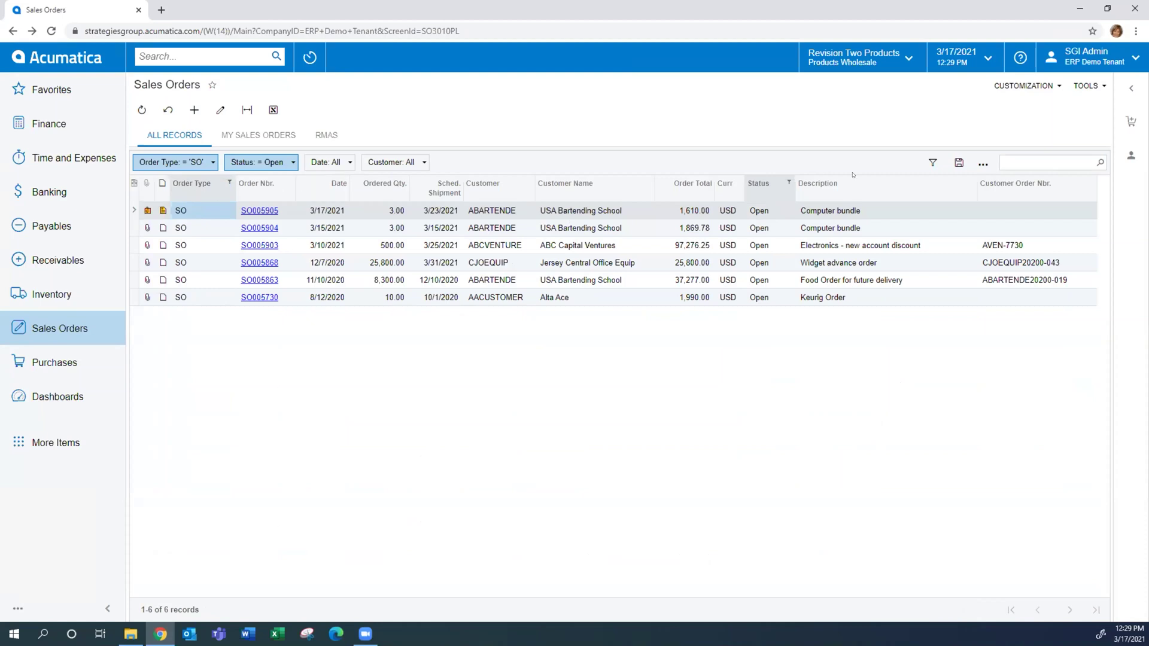
click(51, 31)
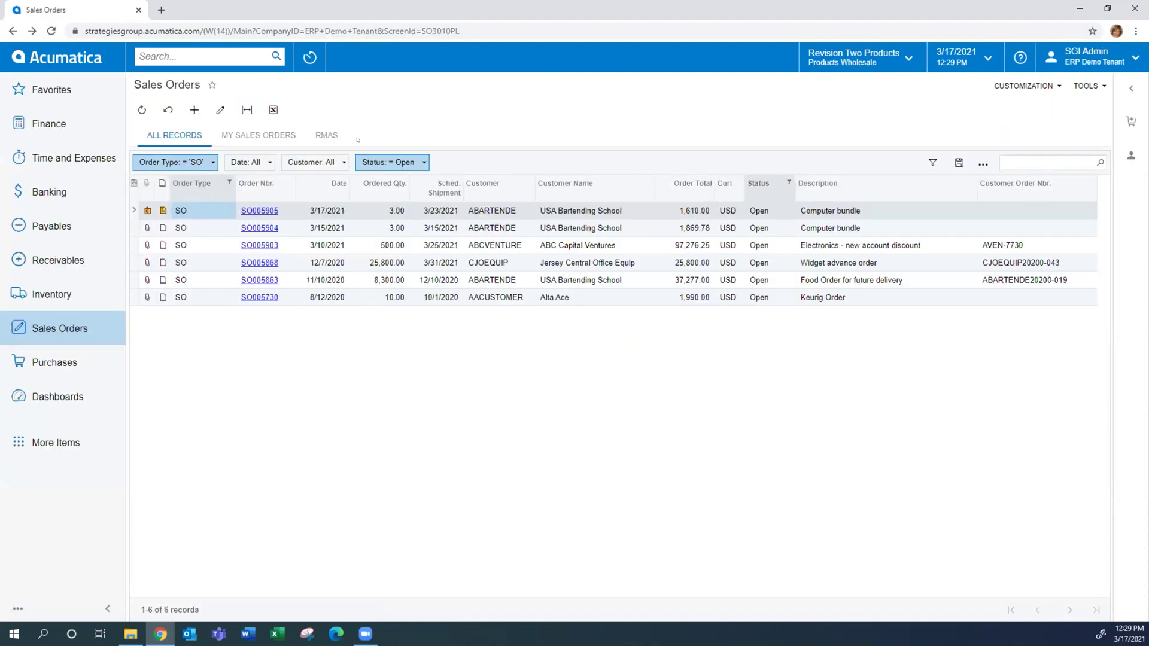
Remove the Status = Open filter chip and clear the Order Type column filter
drag(389, 162, 399, 94)
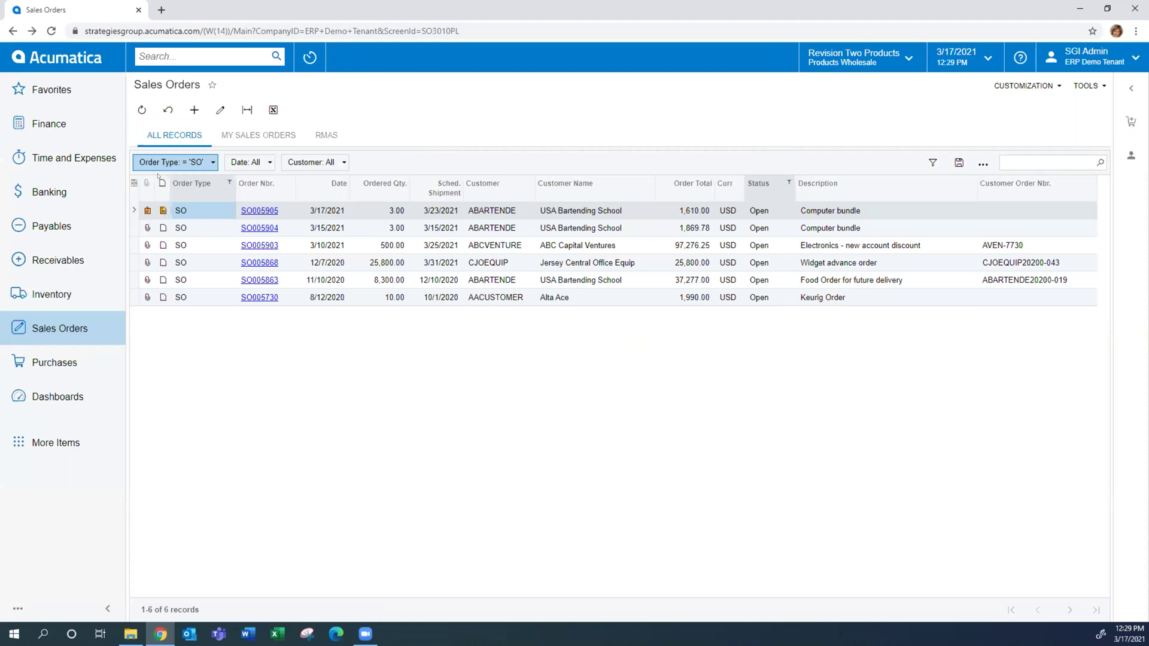
click(189, 160)
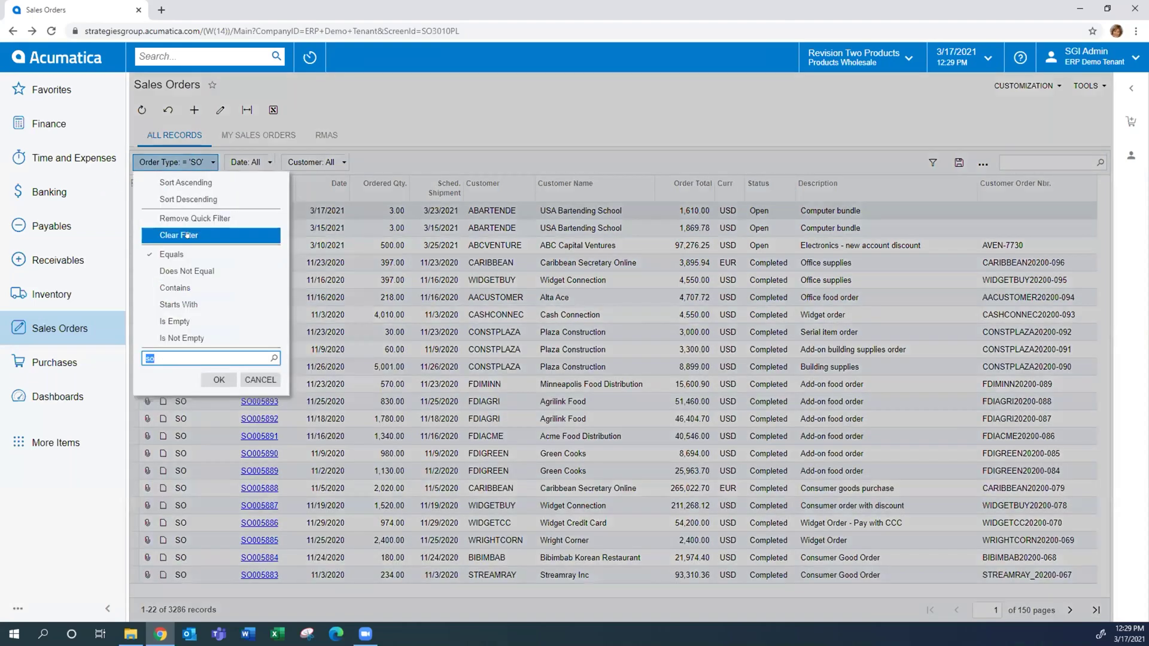
click(188, 223)
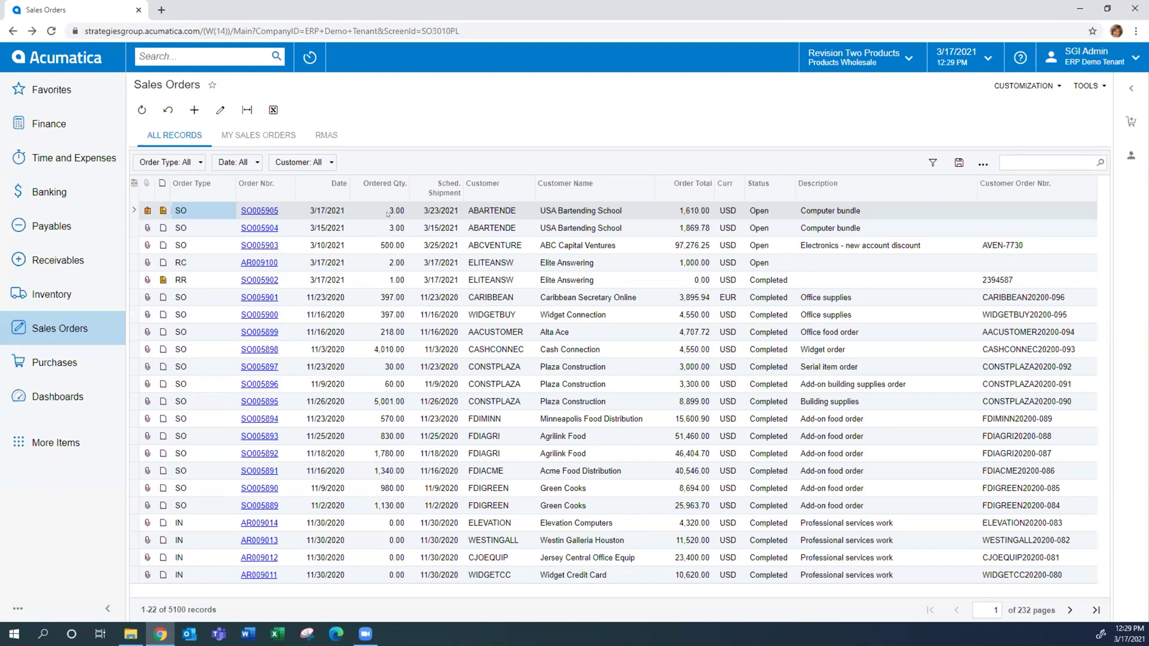
In Filter Settings, add a Status equals Open condition
click(932, 162)
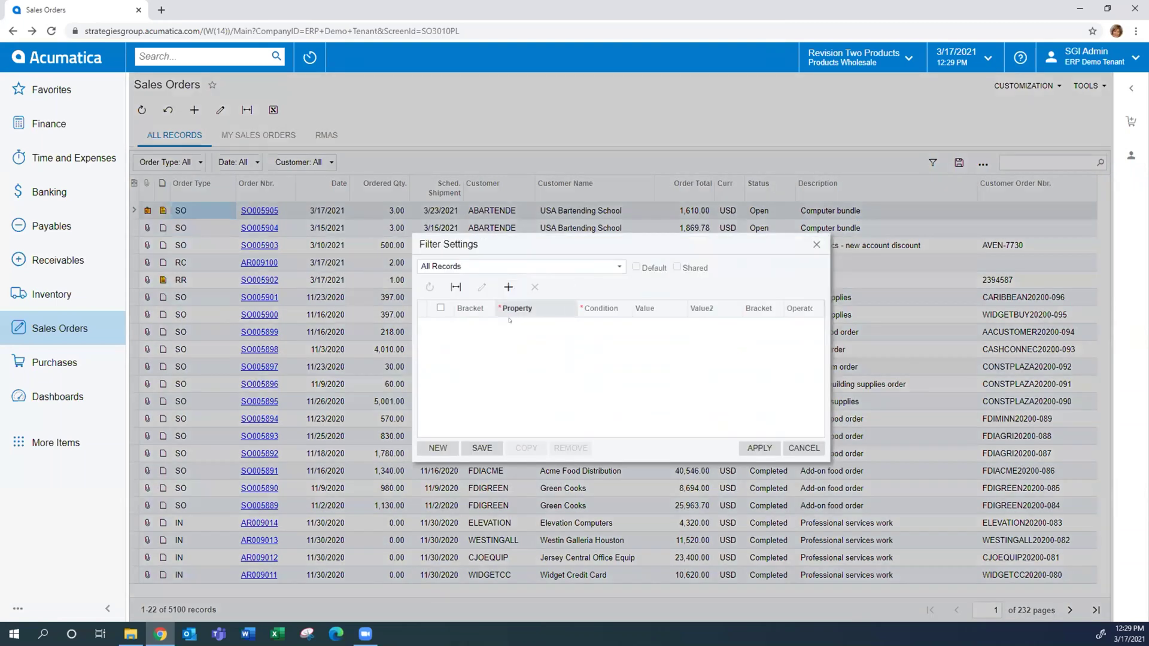
click(506, 288)
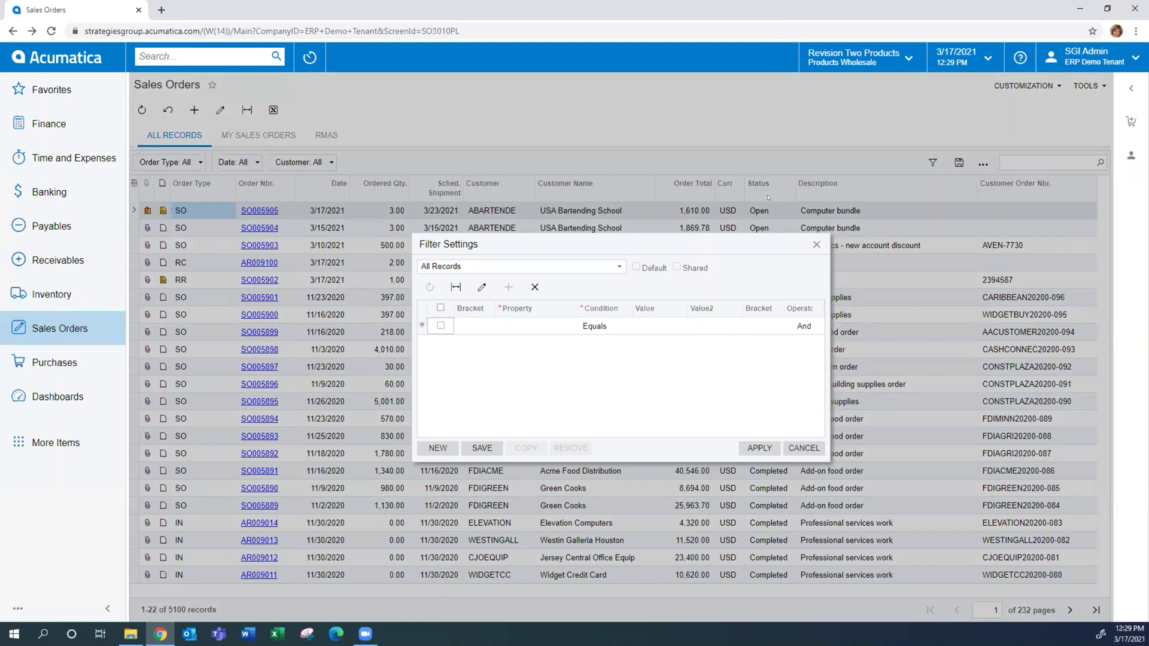
click(516, 326)
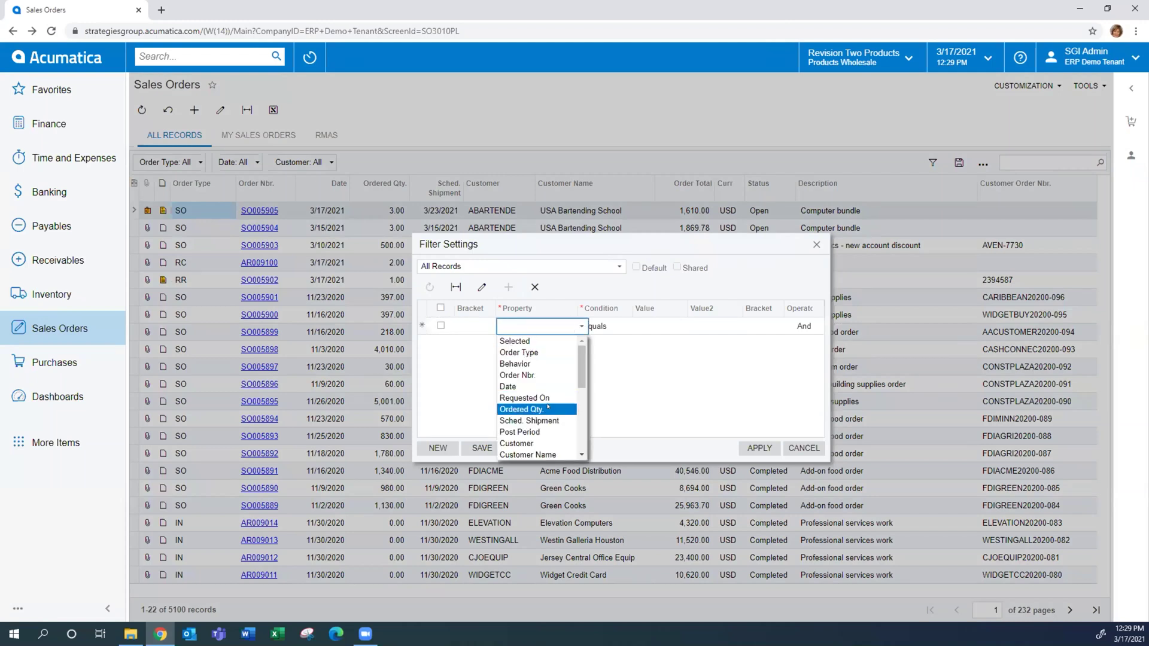
text(statu)
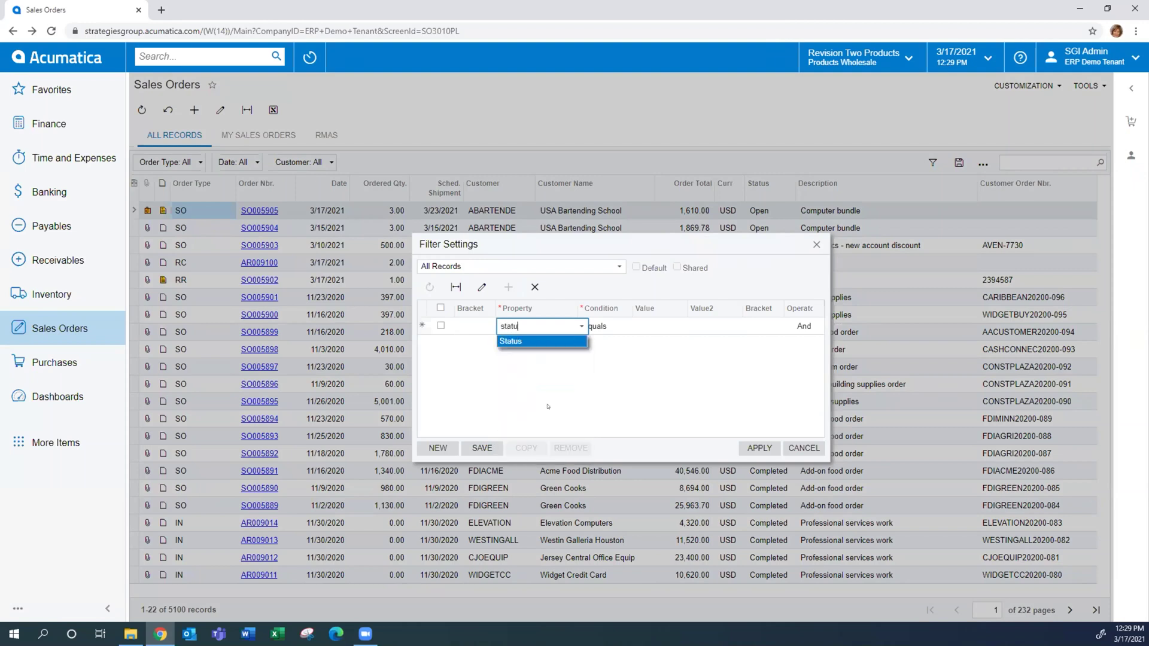
key(Tab)
key(Tab)
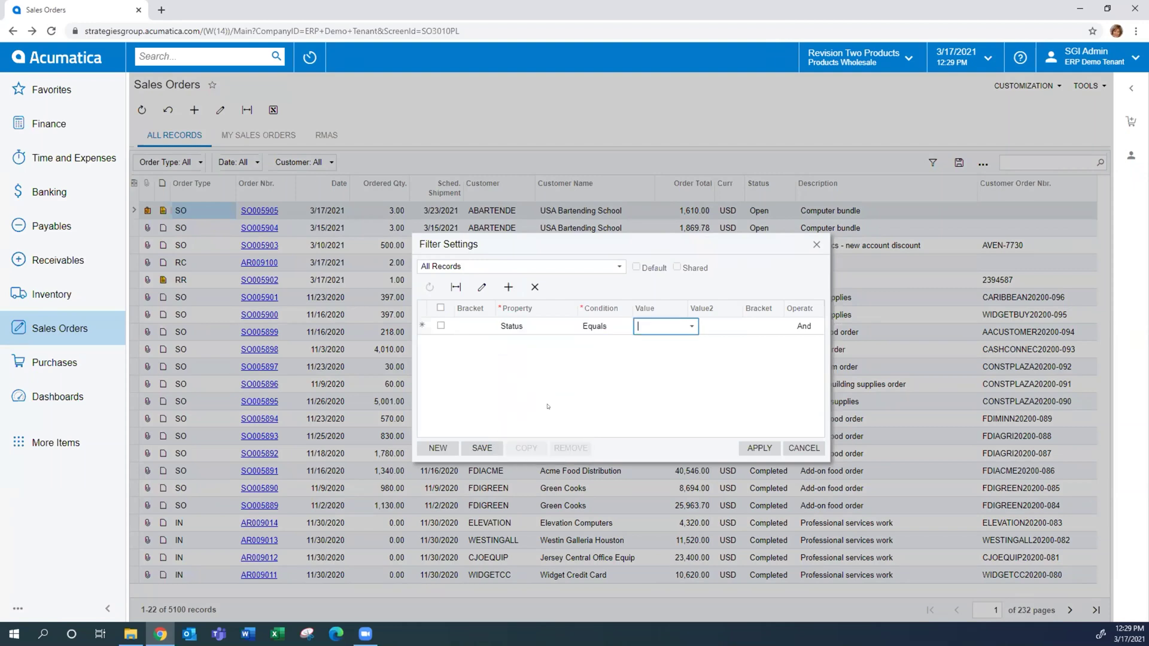
click(686, 325)
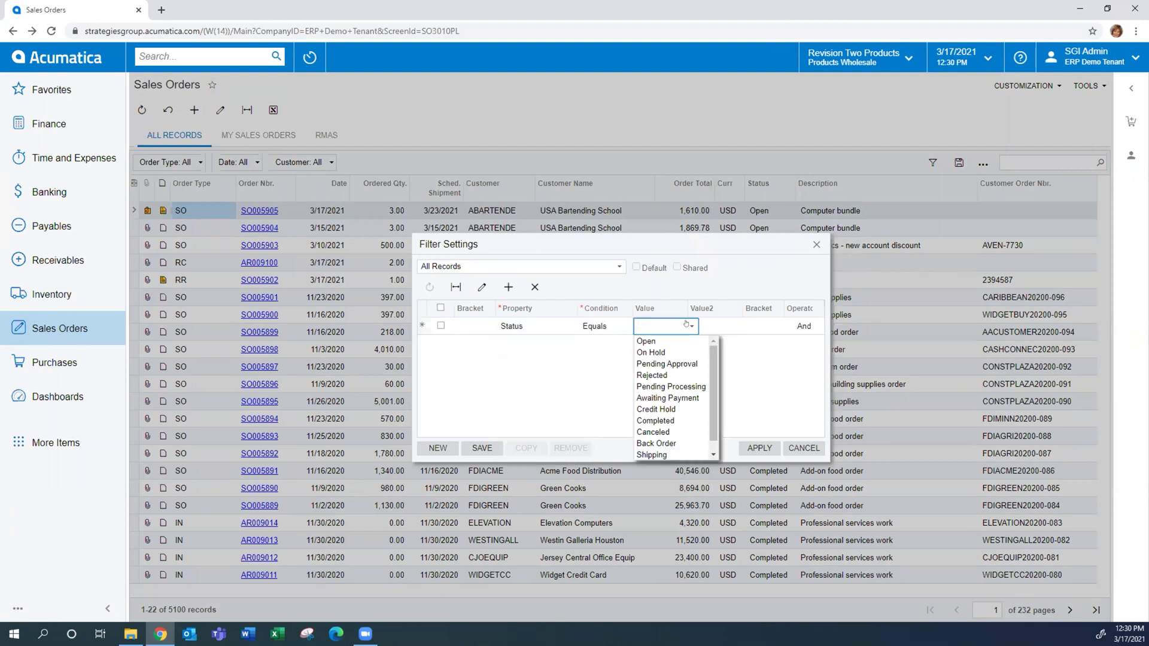
click(683, 340)
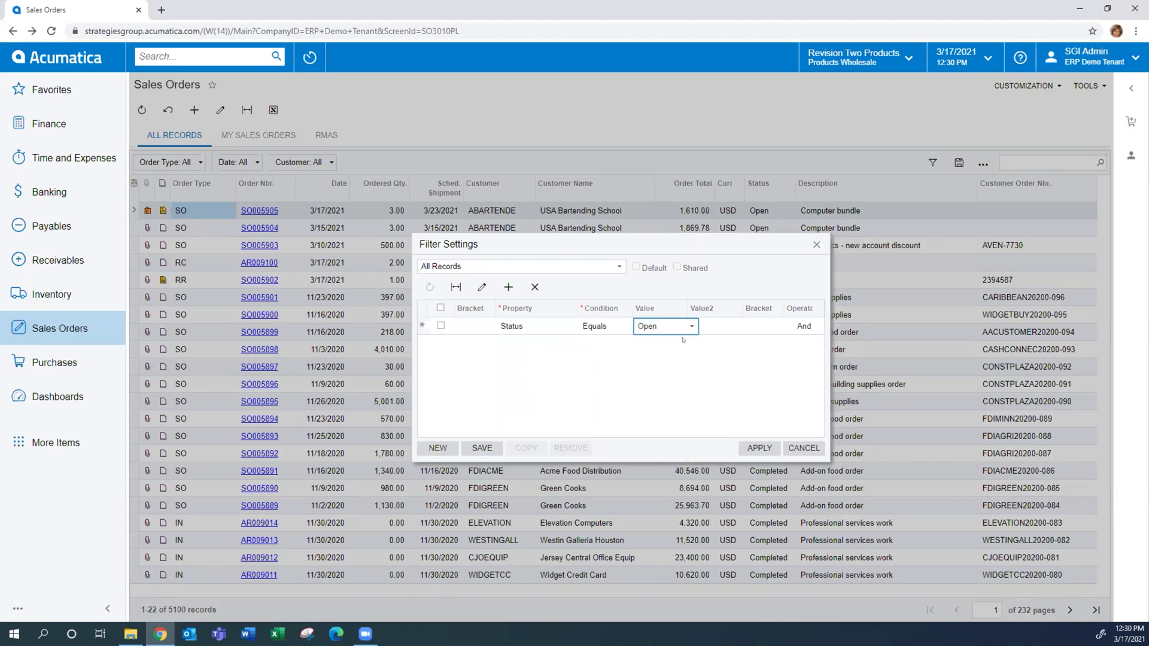
Add an Order Type equals SO condition, then clear all conditions with NEW
click(508, 287)
click(529, 346)
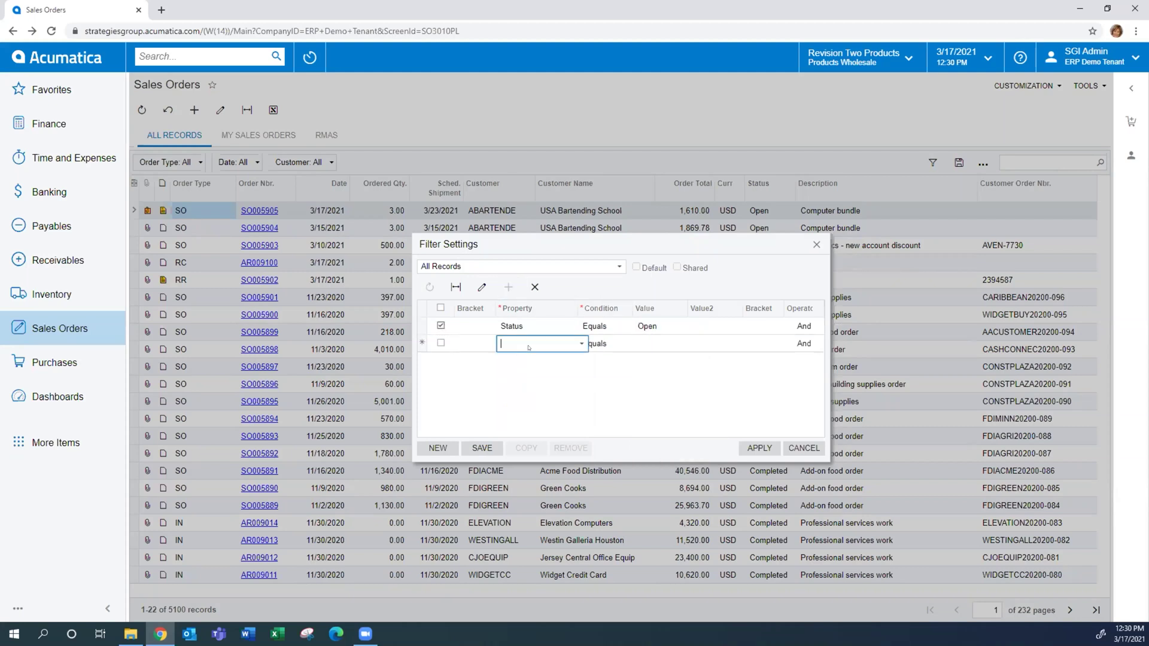
text(type)
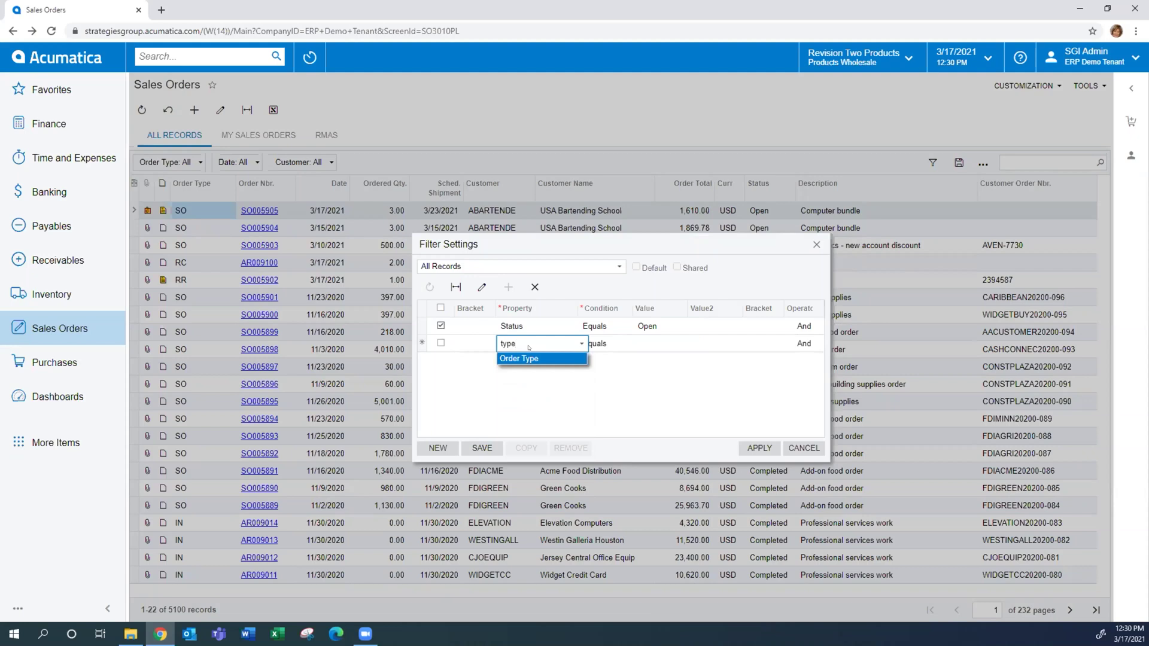
click(531, 359)
click(644, 341)
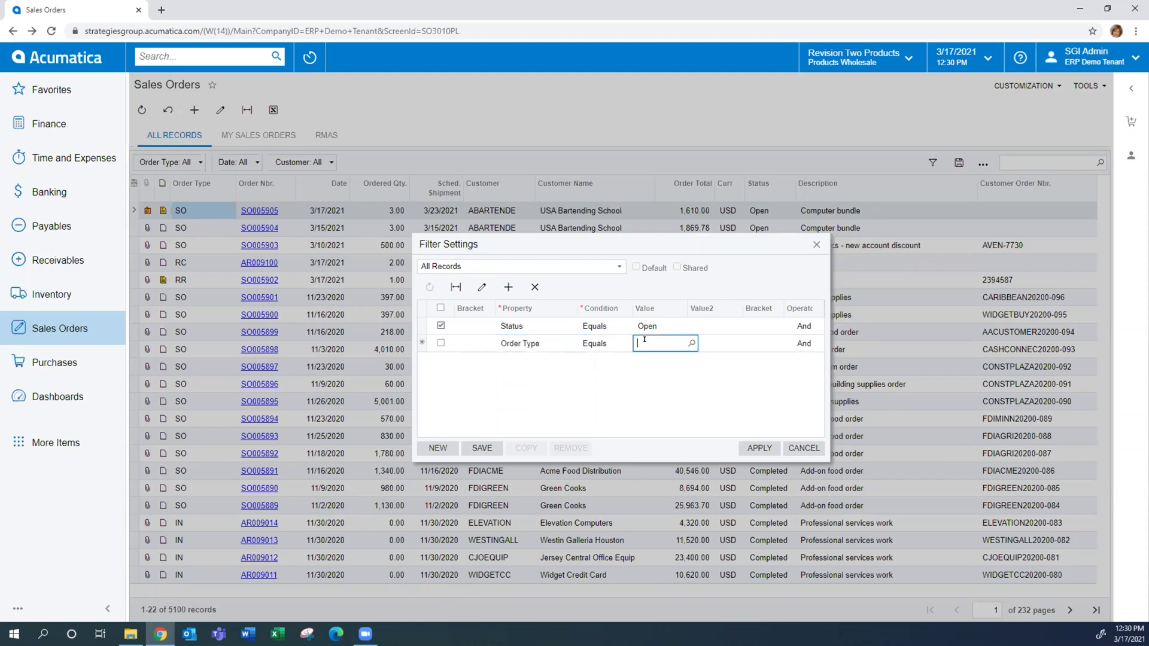
text(so)
click(690, 342)
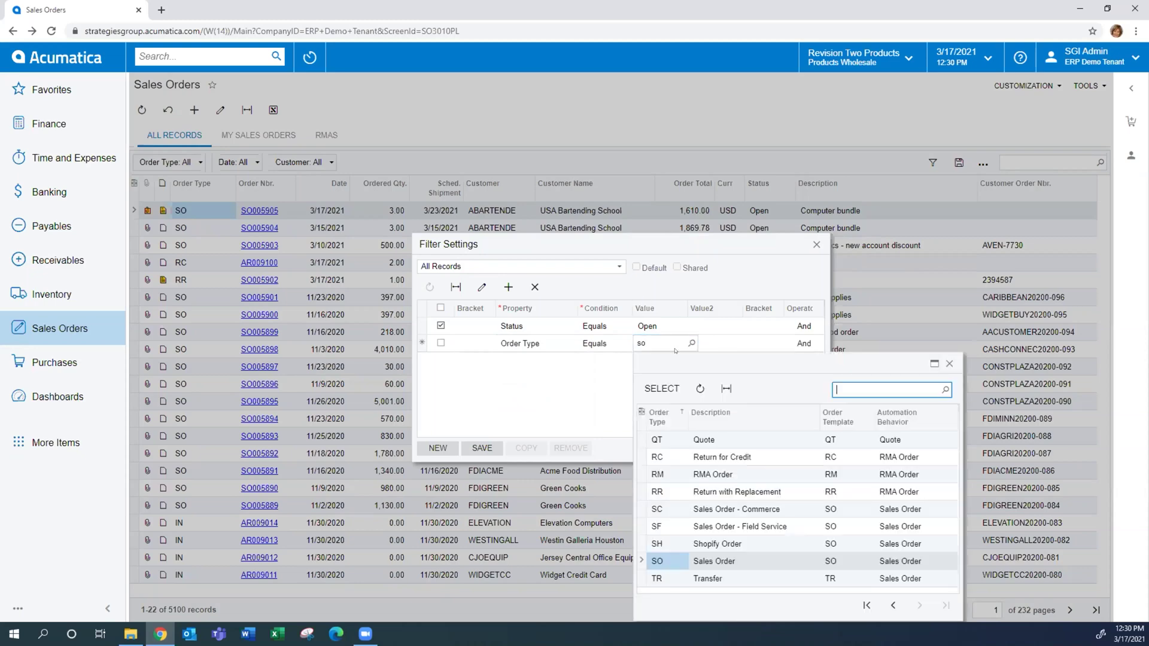
double_click(673, 565)
click(567, 394)
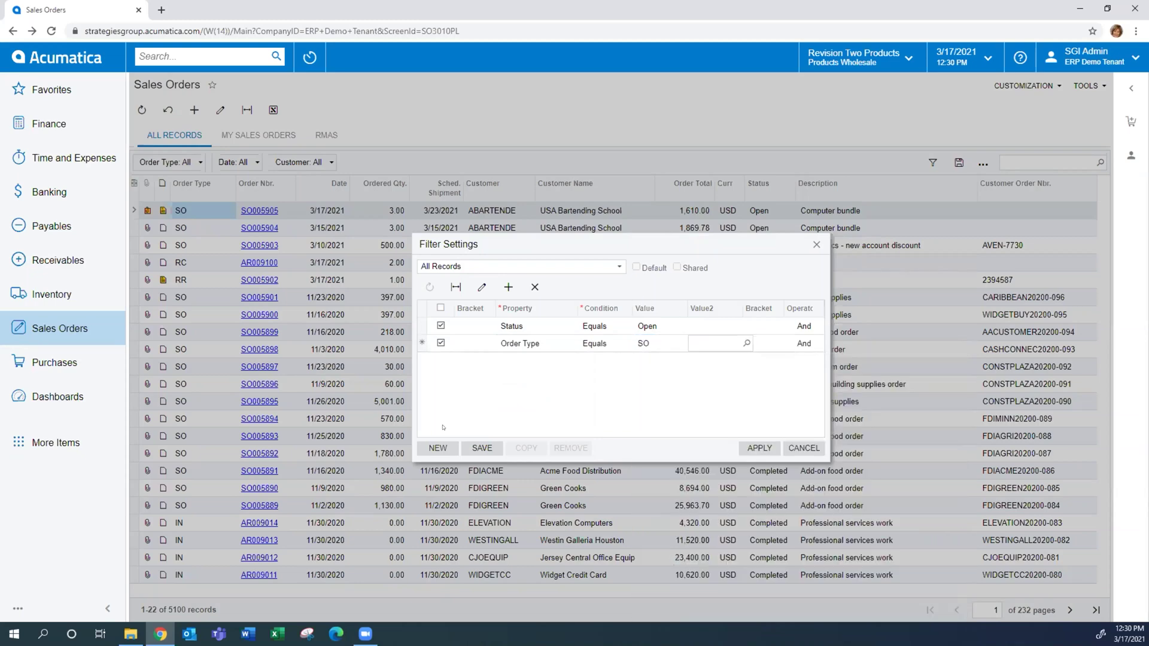
click(437, 448)
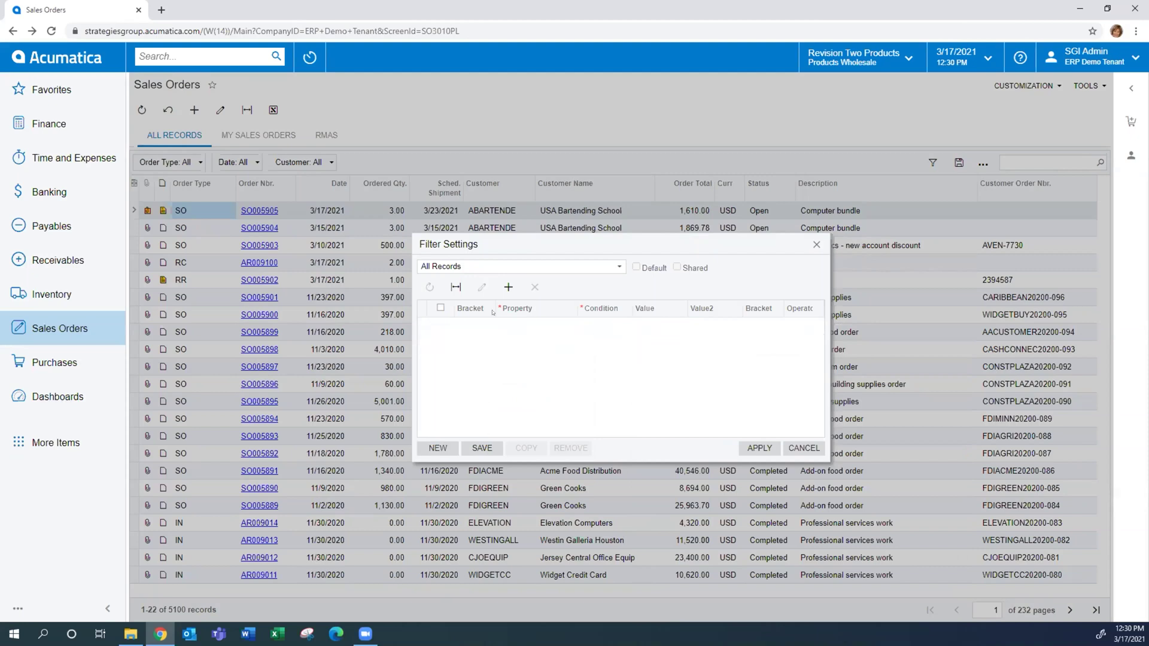
Add a filter condition with Status equals Open
click(508, 287)
click(531, 328)
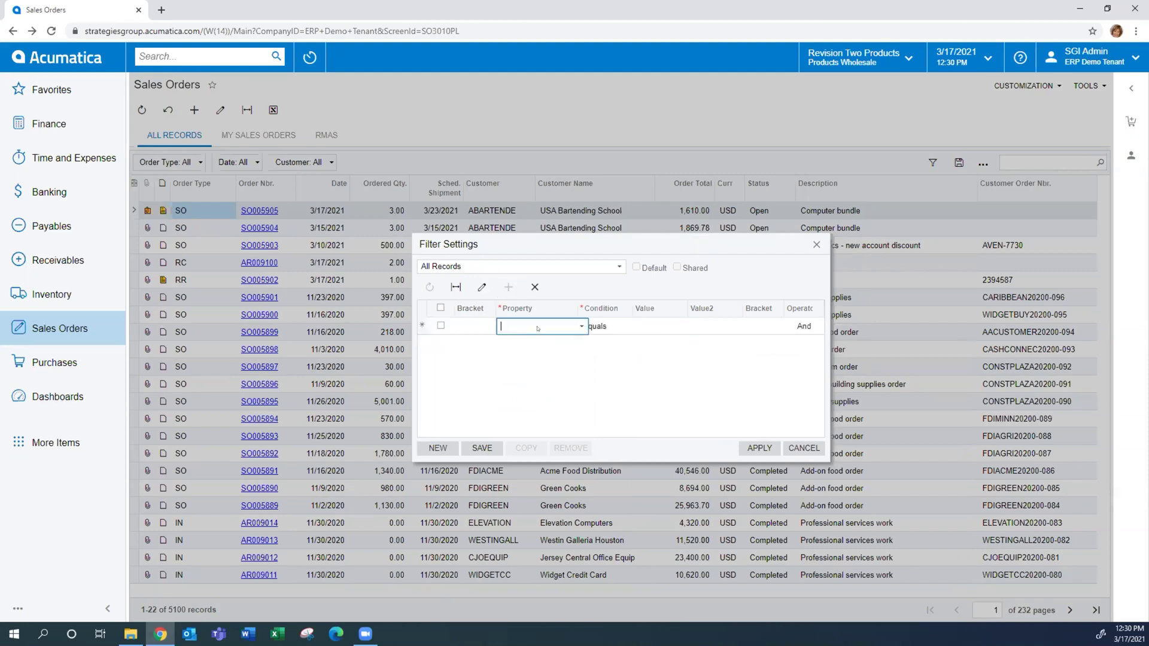
text(op)
key(BackSpace)
key(BackSpace)
text(st)
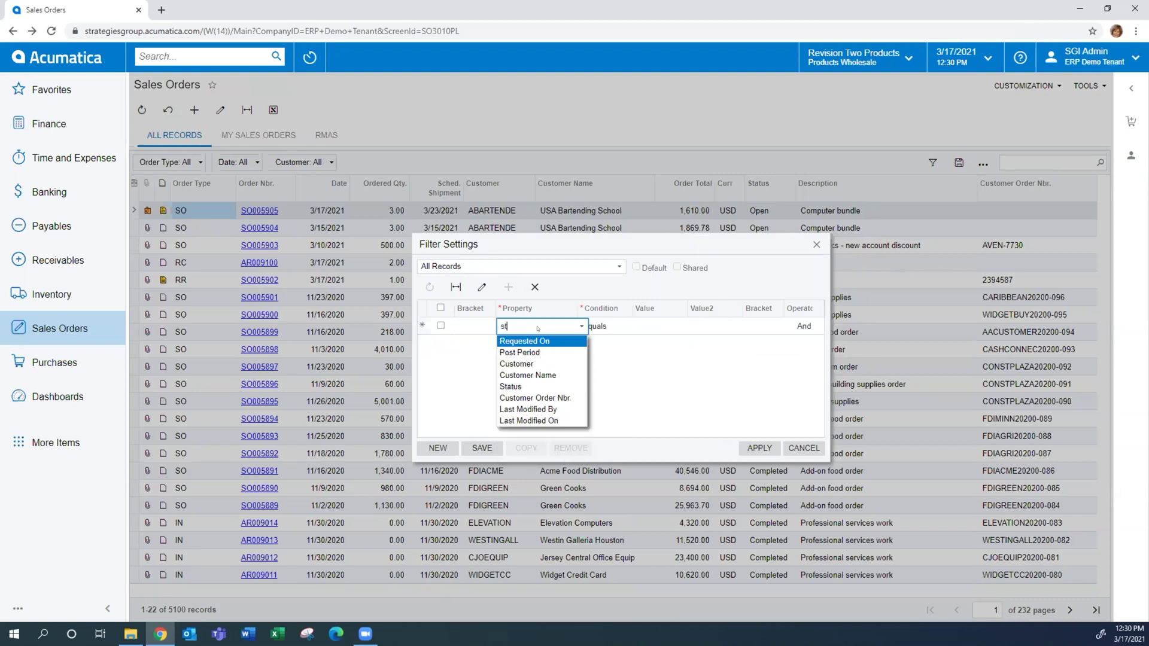
key(Down)
key(Down)
key(Down)
key(Down)
key(Tab)
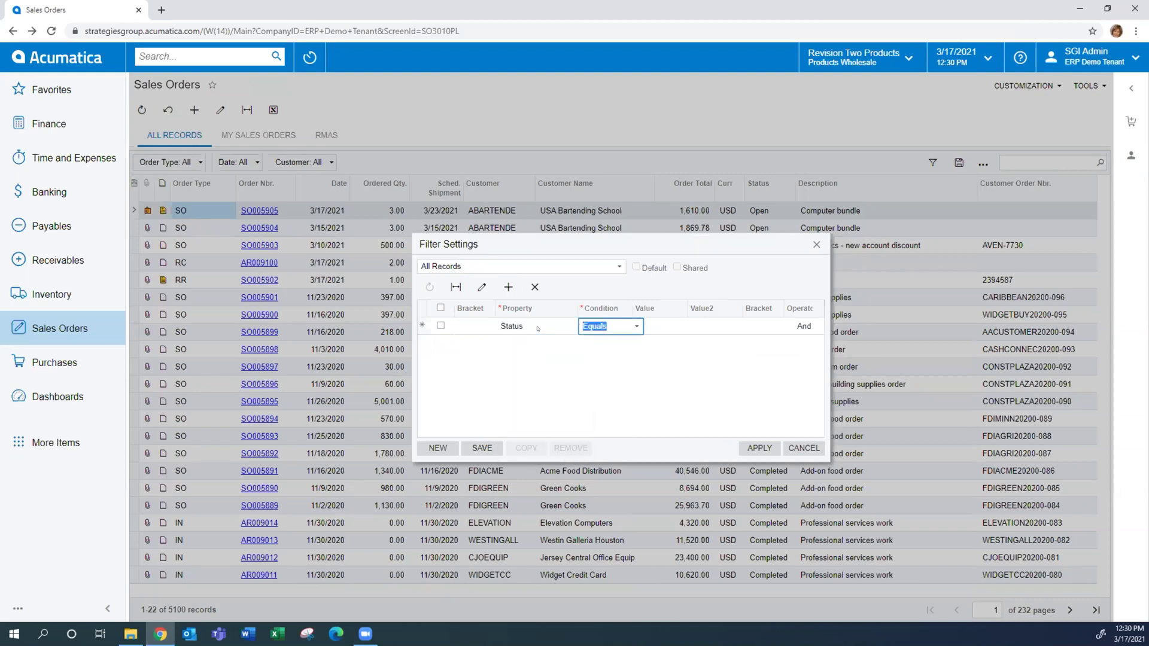
click(682, 330)
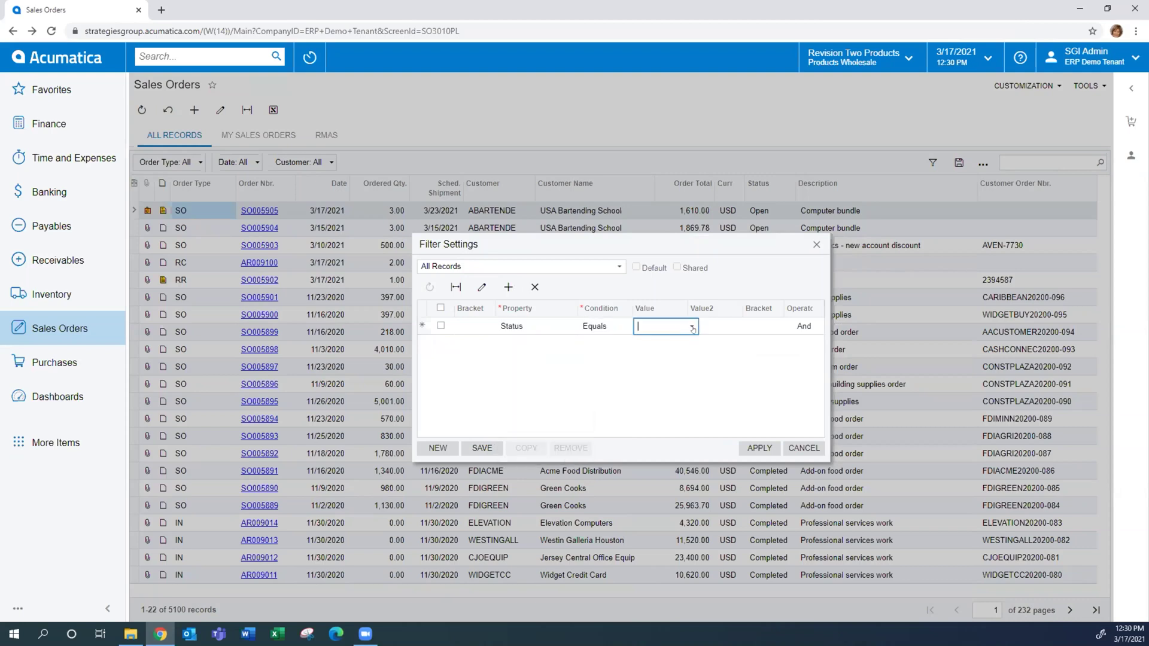
click(692, 329)
click(655, 341)
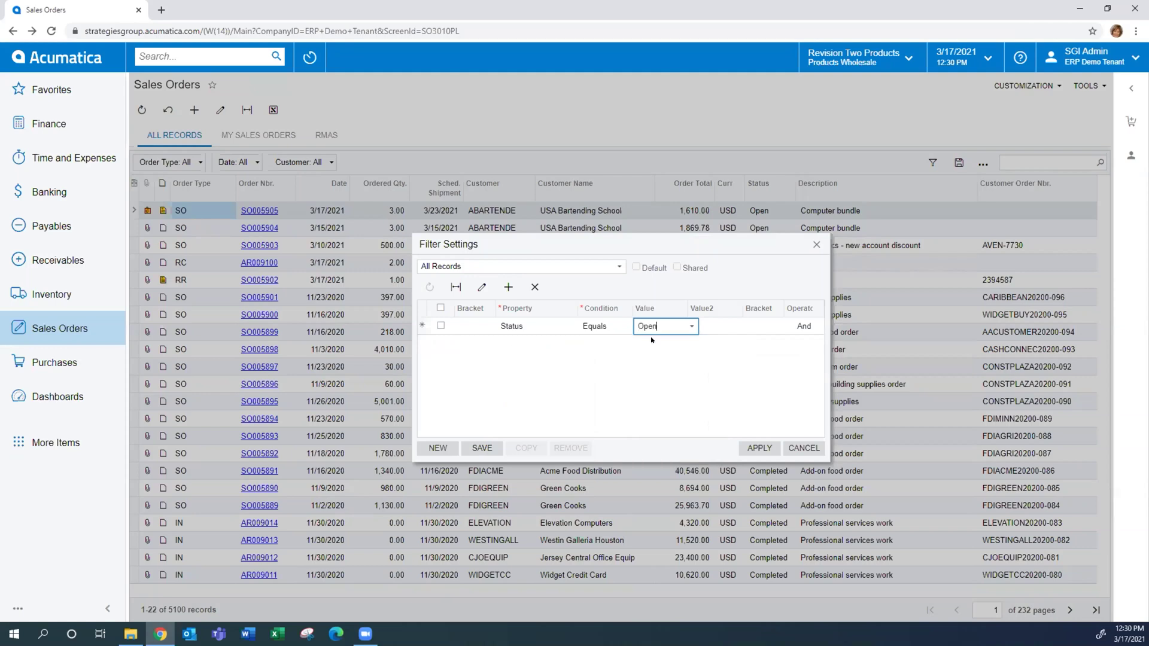
Add a second condition with Order Type equals SO
click(507, 288)
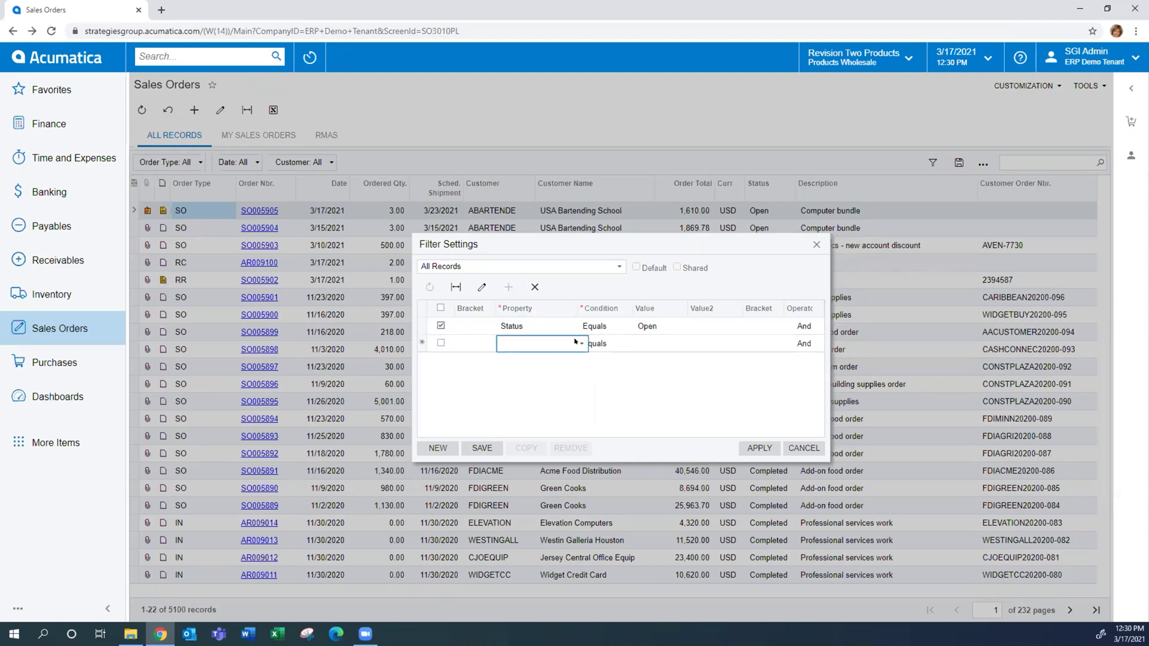
text(type)
key(Tab)
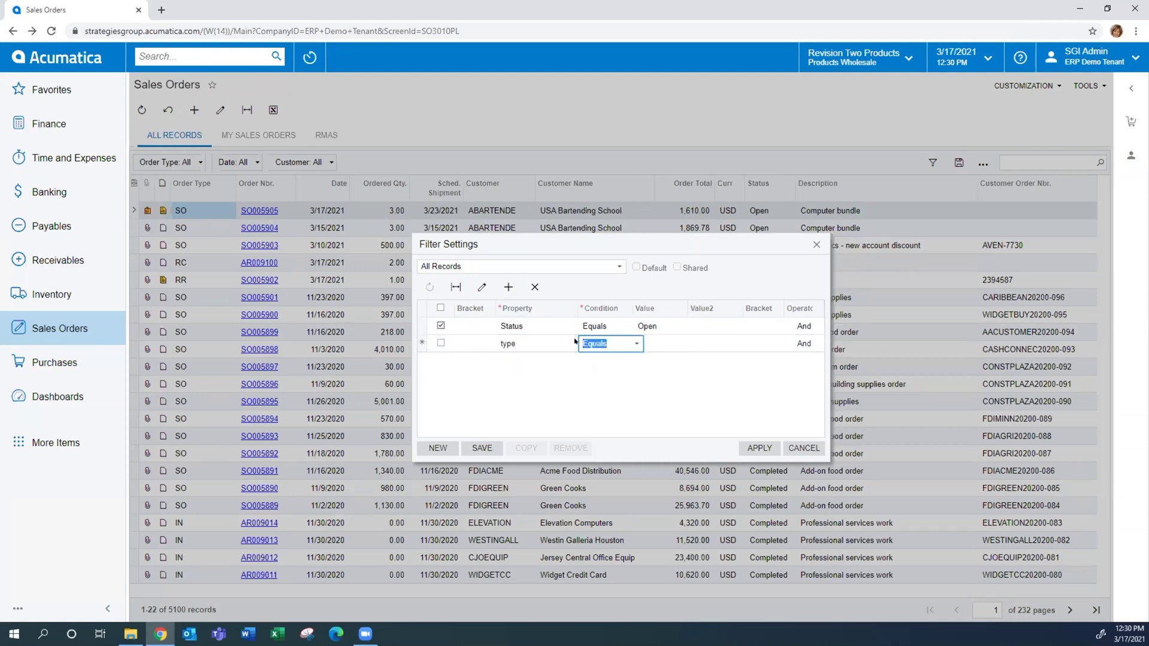
click(575, 341)
text(typ)
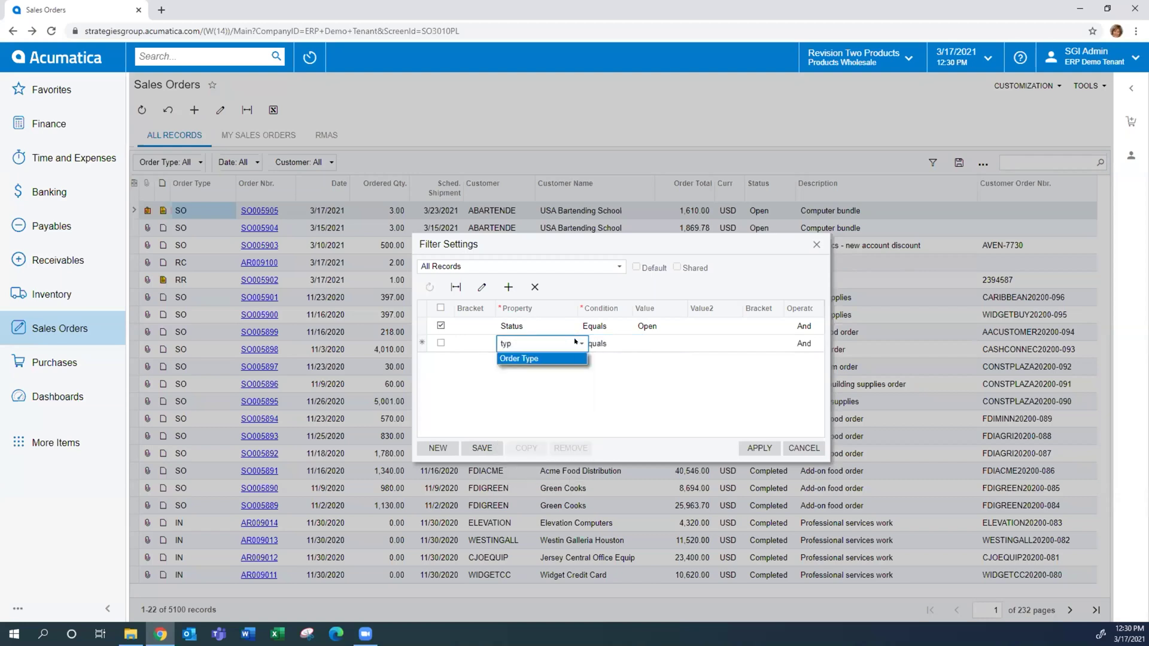
key(Tab)
key(Tab)
text(s)
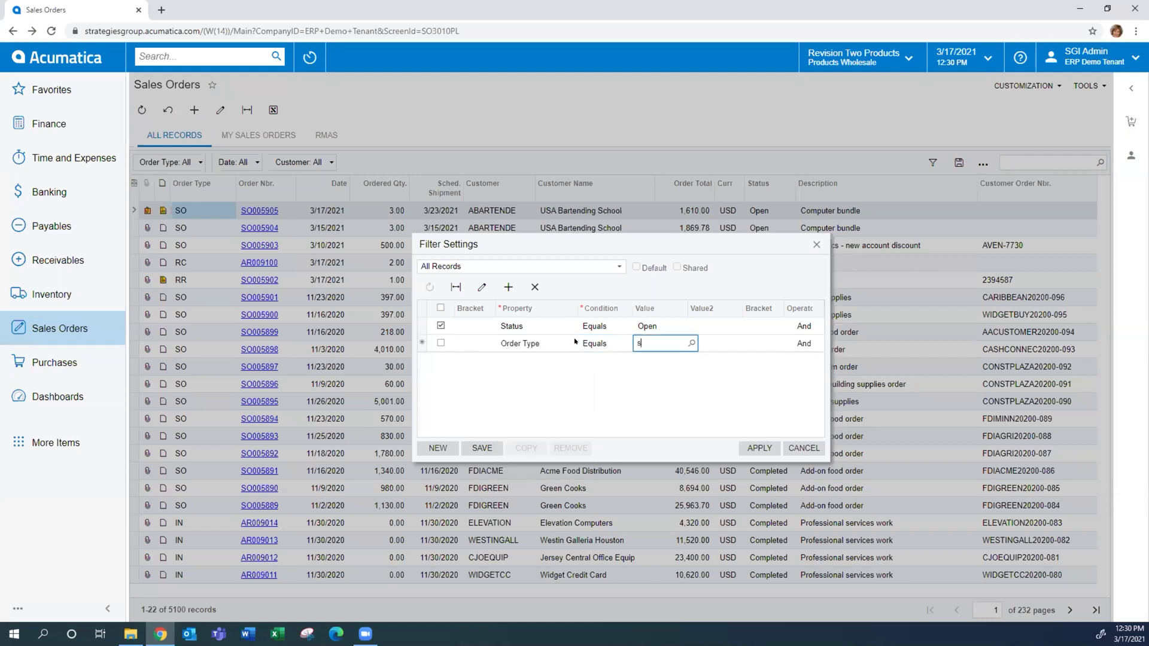
text(o)
key(Tab)
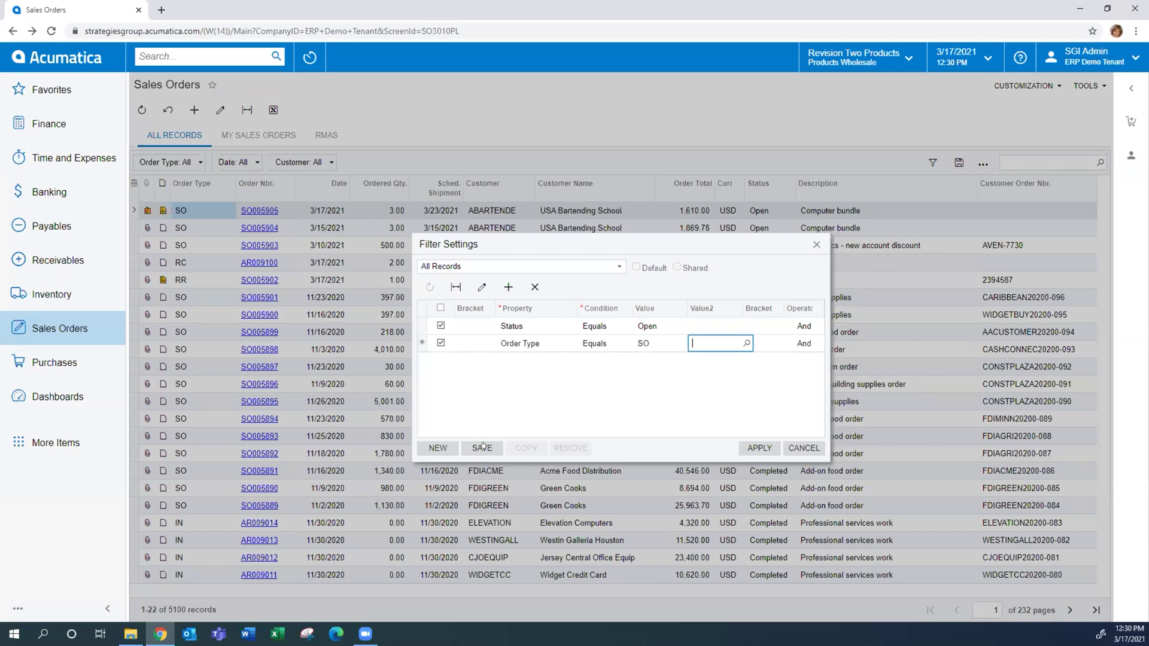
Save the two conditions as the 'Open Sales Orders' filter and apply it to the list
click(482, 446)
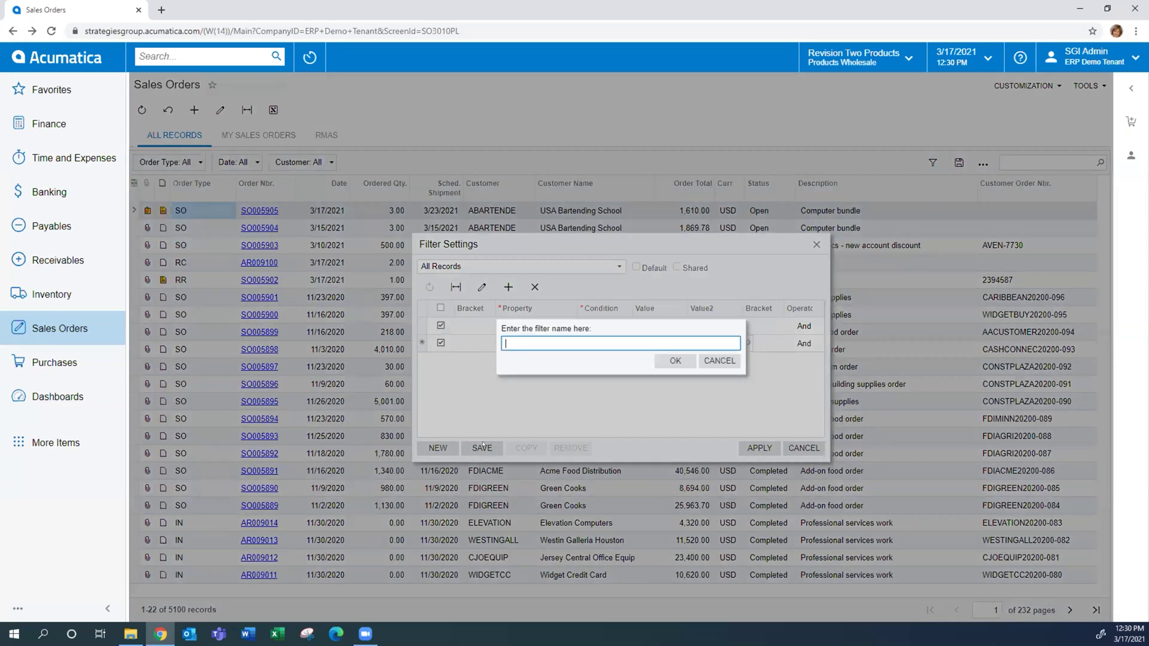
text(Open Sales Orders)
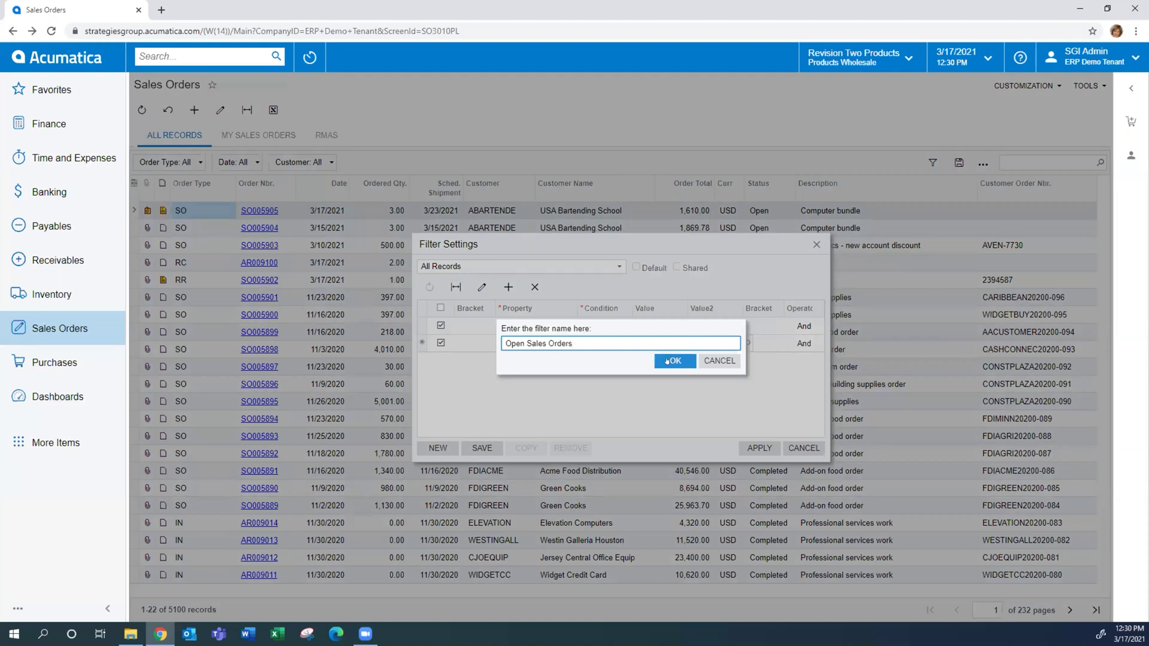
click(665, 364)
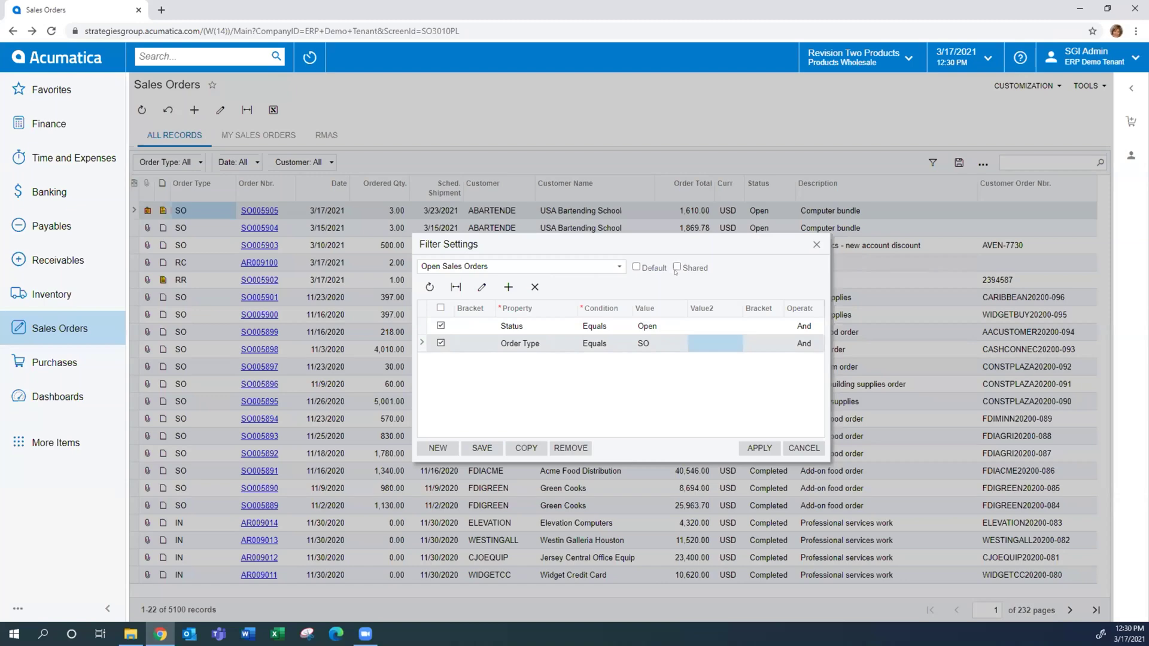
click(752, 446)
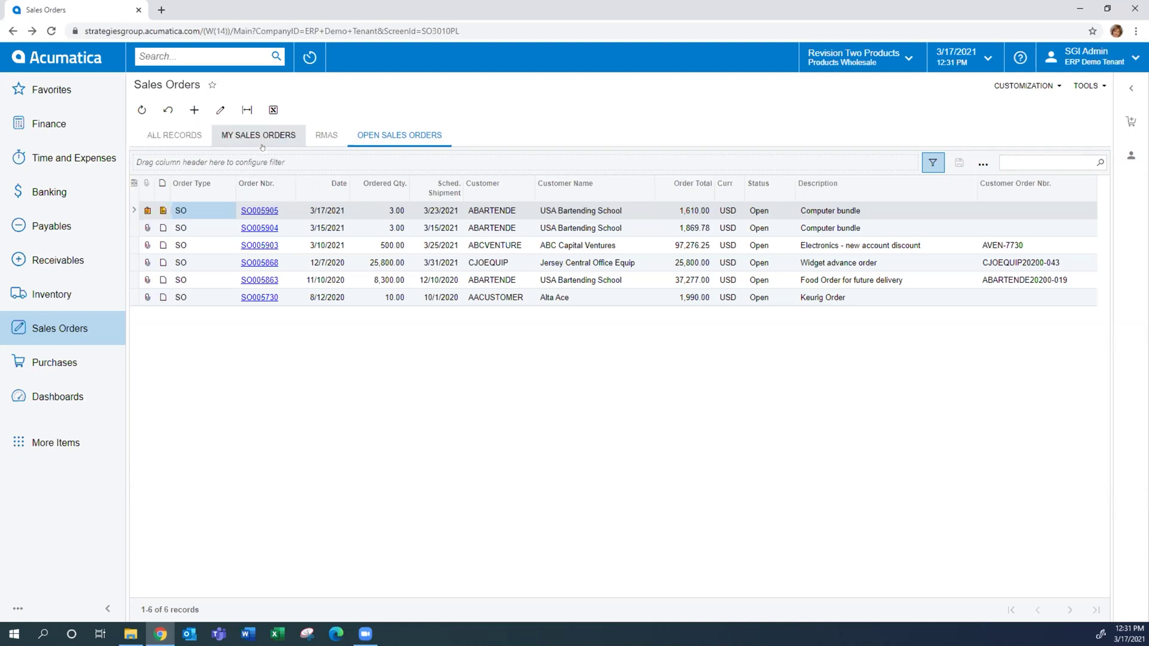
Export the six open orders to Excel, save the file, open it, and snap Excel left
click(274, 109)
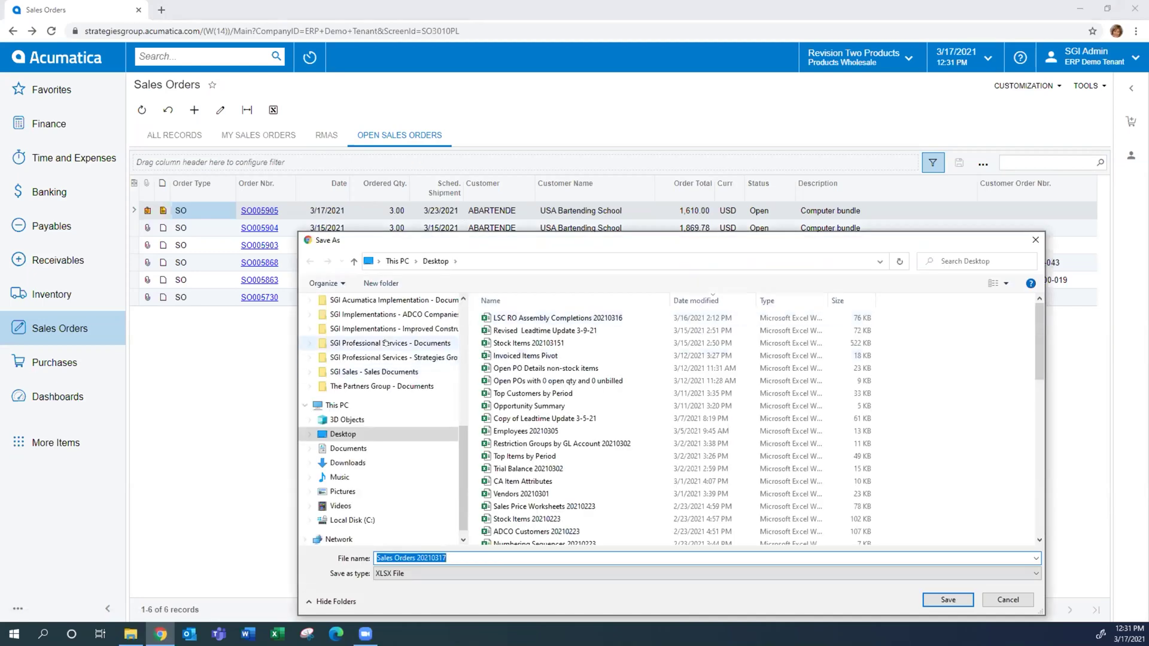
click(939, 605)
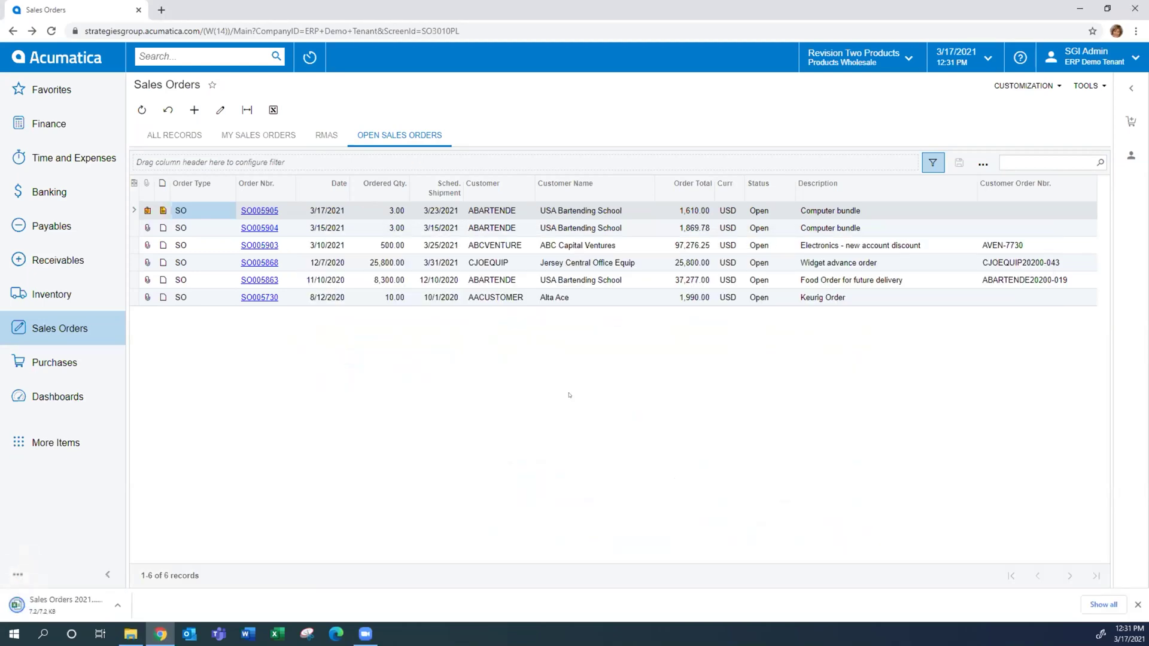
click(33, 606)
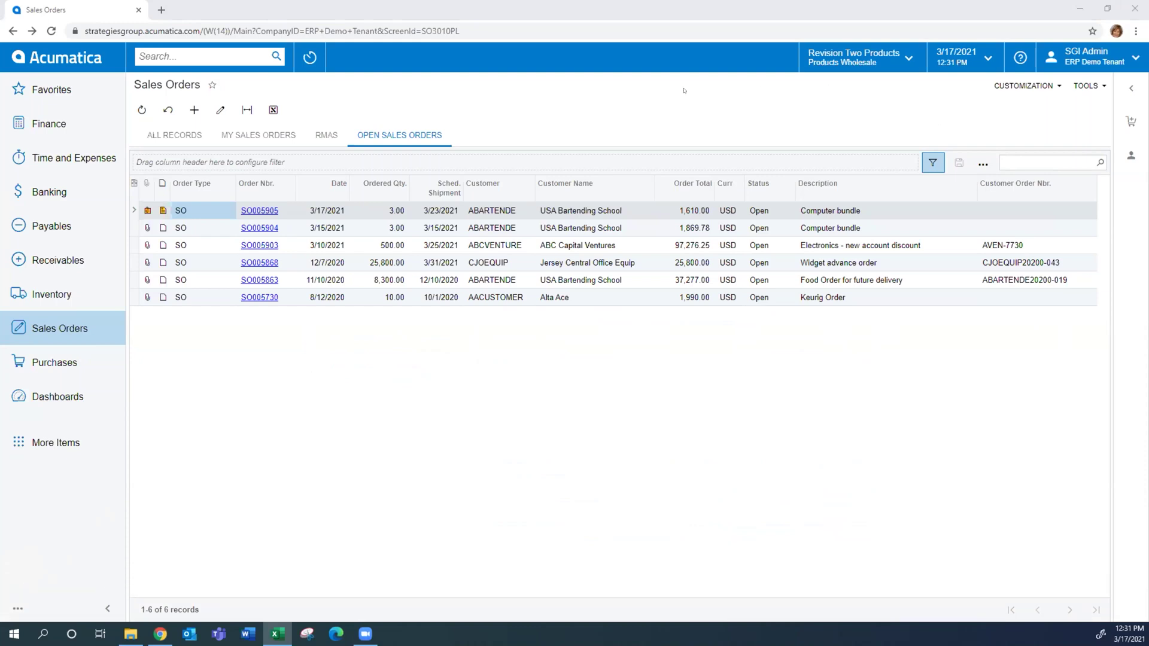
key(super+Left)
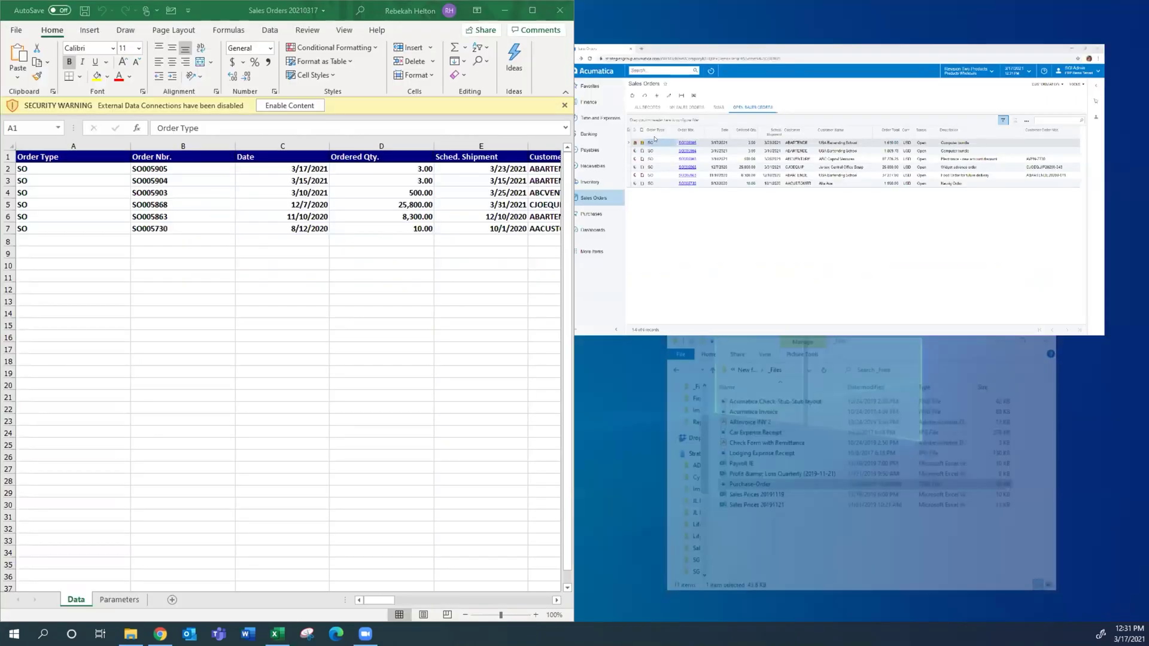
Maximize Excel, autofit all columns in Sales Orders 20210317, then close without saving
click(531, 11)
click(198, 240)
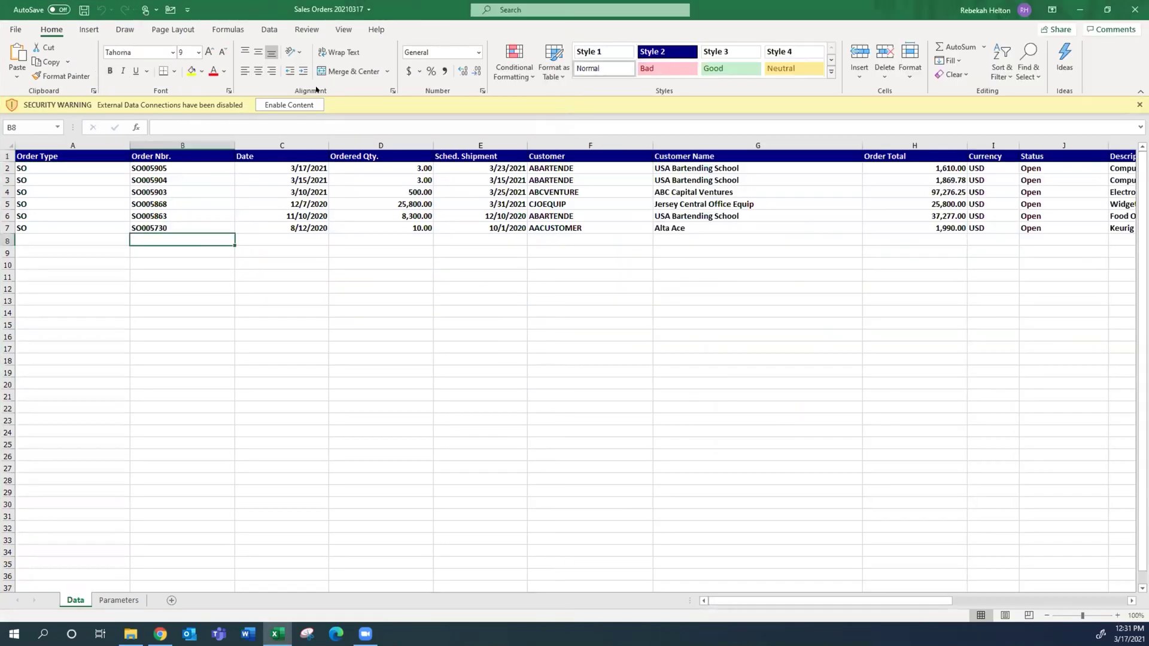
click(289, 105)
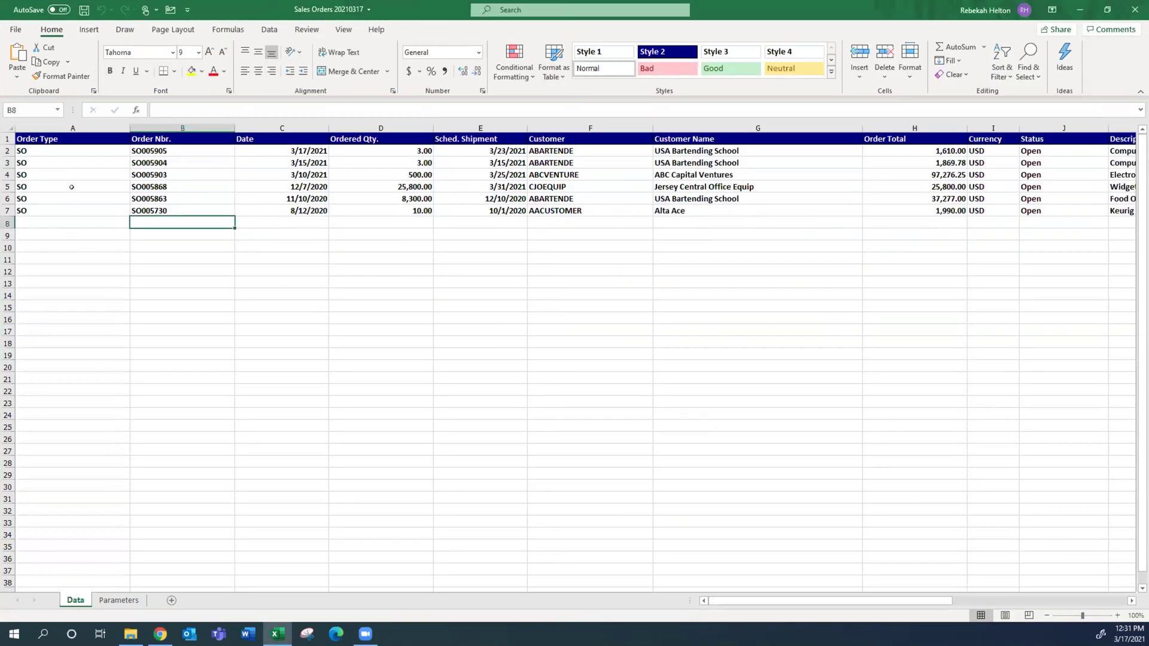
click(8, 127)
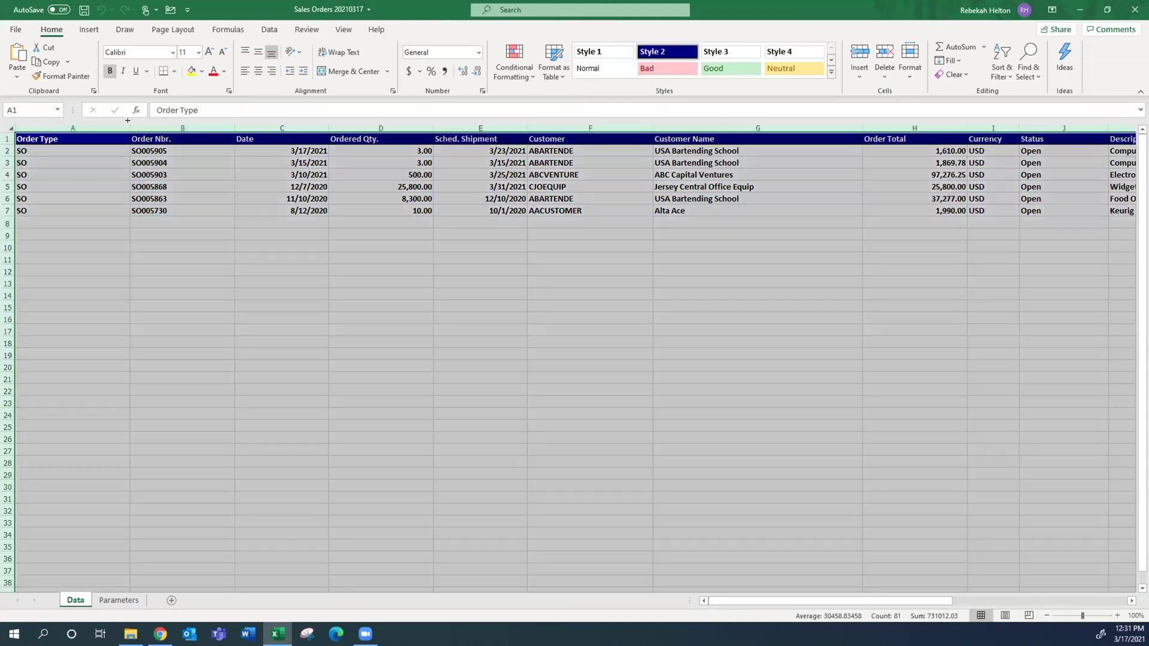
double_click(128, 127)
click(43, 146)
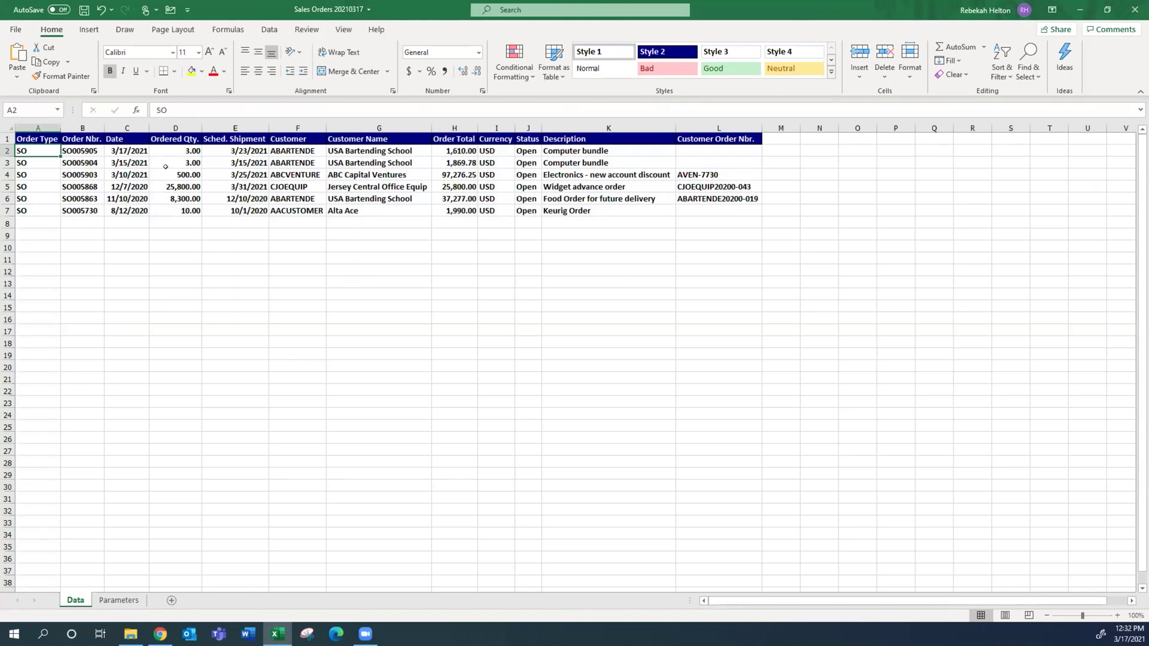
click(1132, 11)
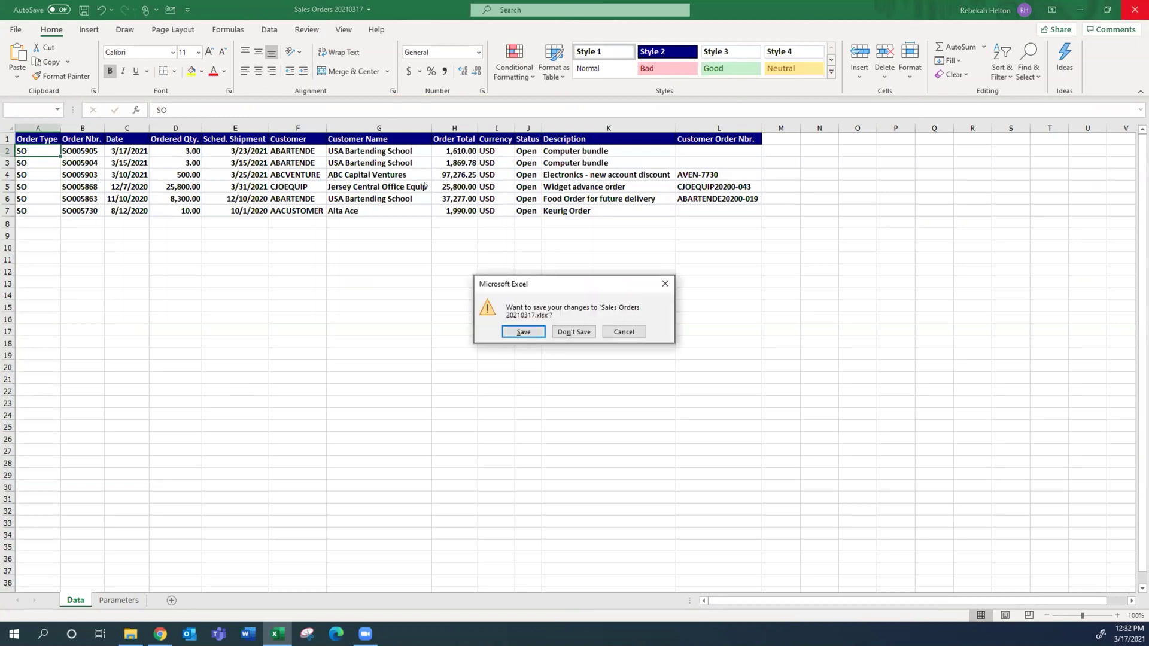
click(559, 331)
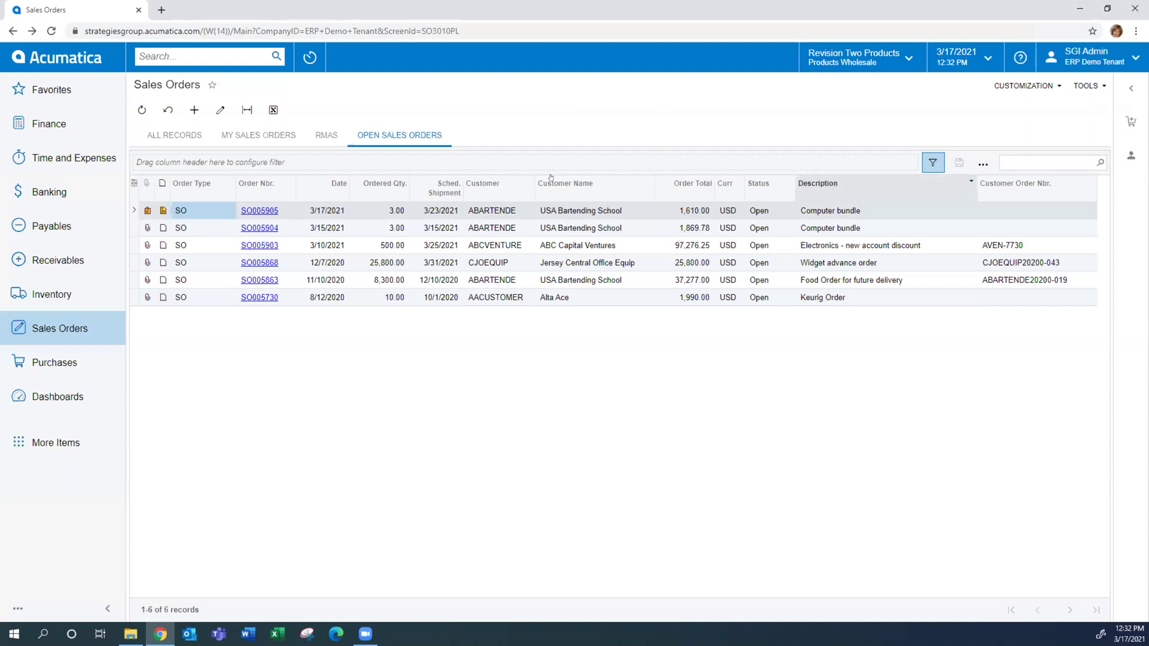
click(130, 181)
click(471, 279)
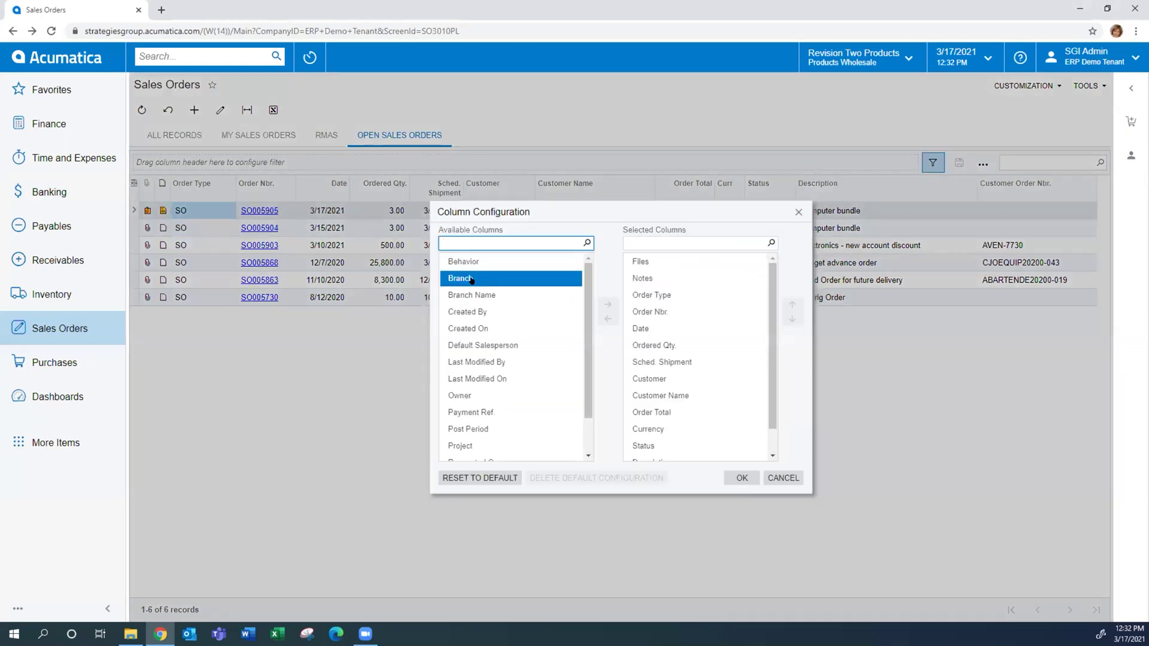
scroll(471, 280, down, 1)
scroll(473, 281, up, 1)
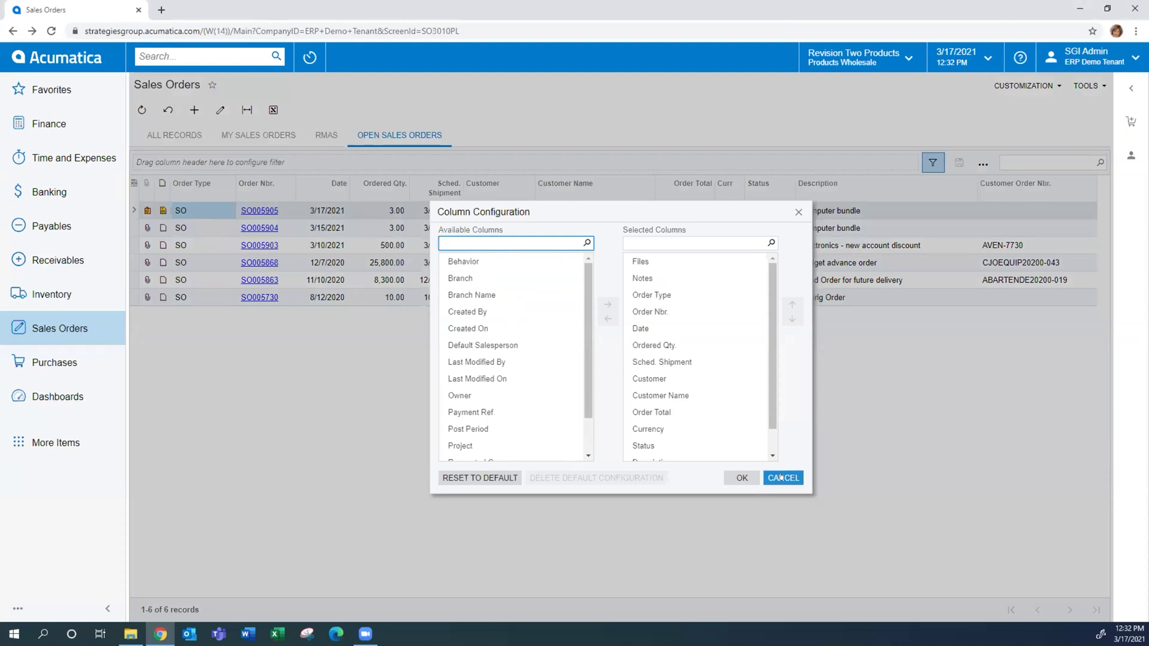
click(780, 477)
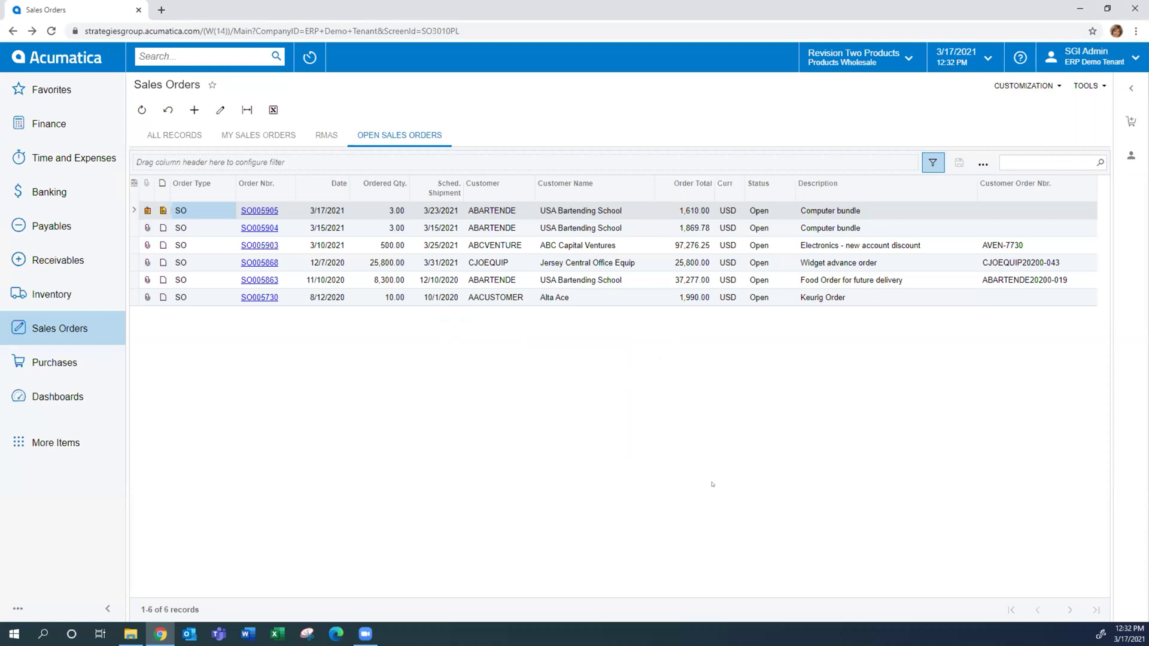
Open Process Shipments from the full item list of the Sales Orders workspace
click(41, 323)
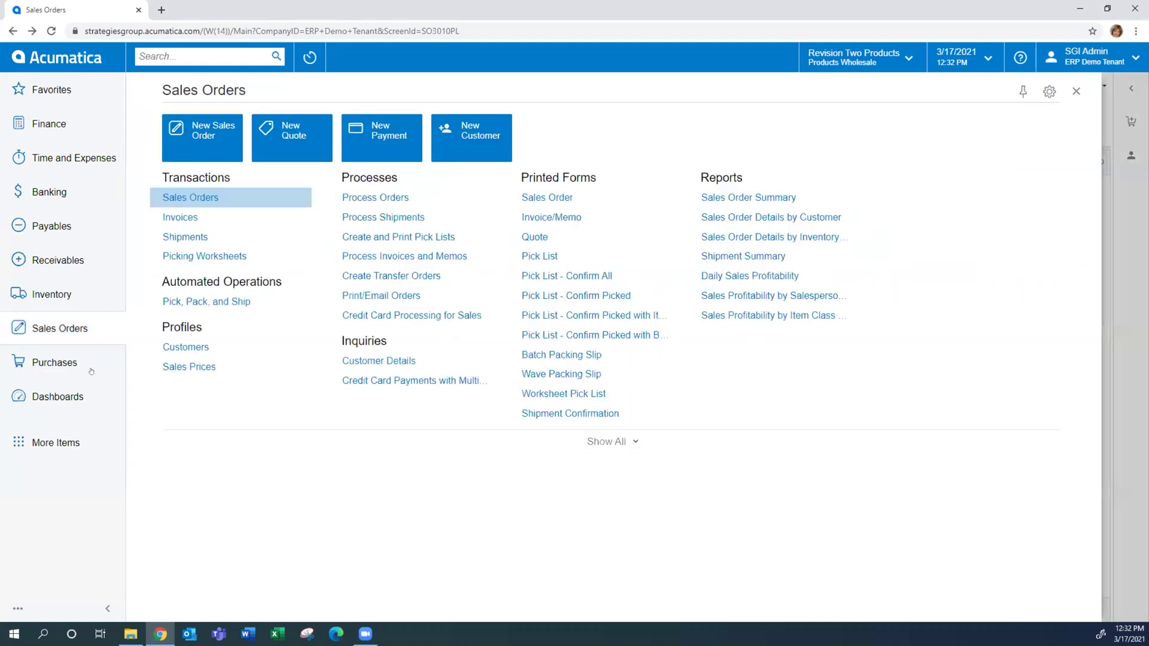
click(610, 443)
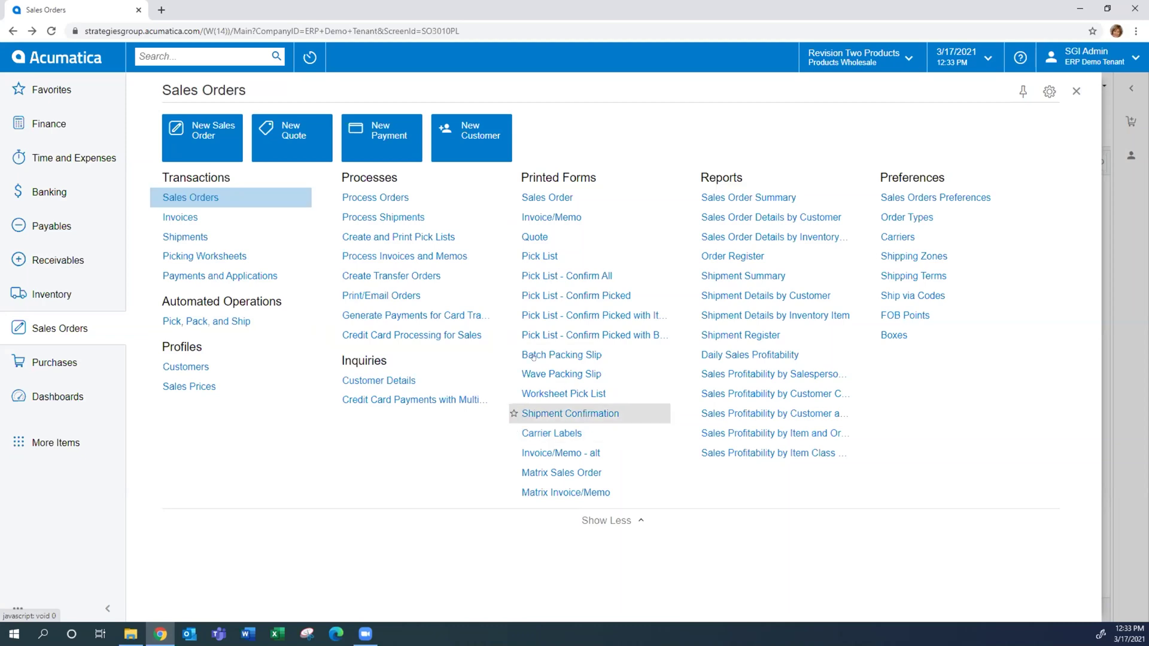
click(385, 216)
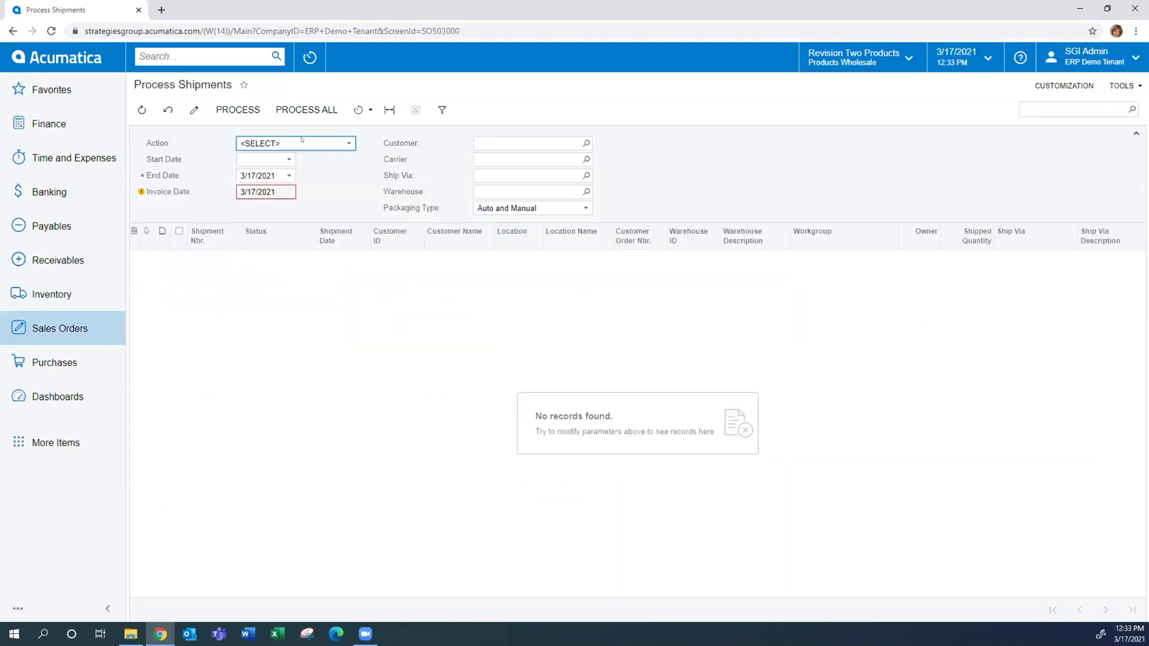
Set Process Shipments to Prepare Invoice, then open Process Orders with the Create Shipment action
click(303, 144)
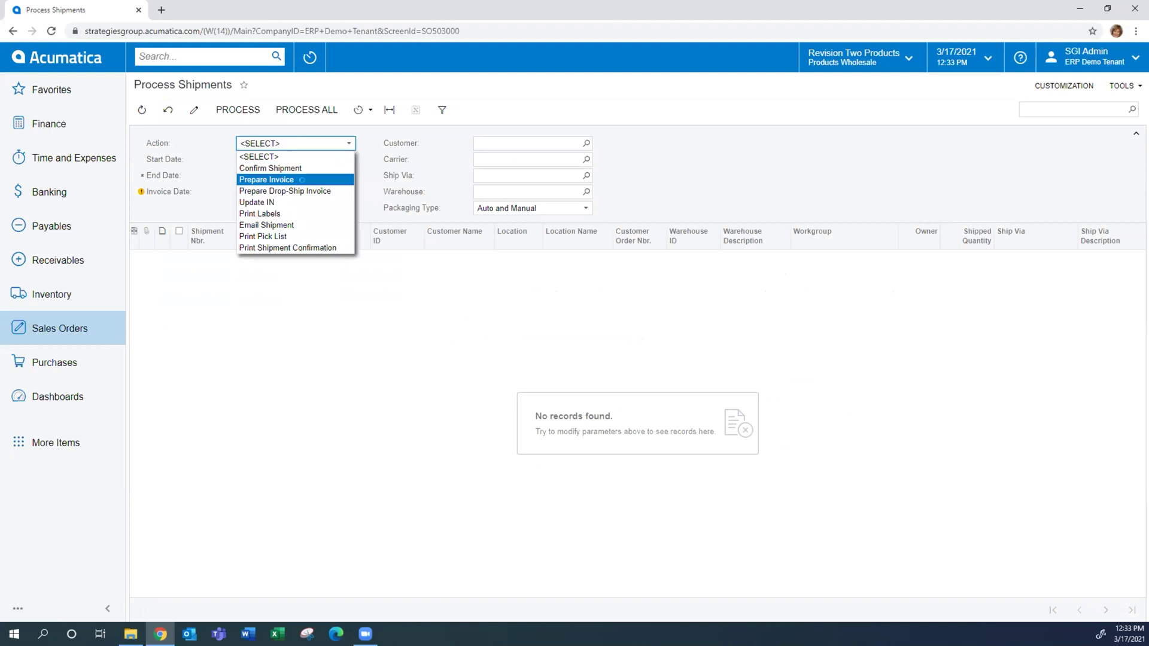
click(281, 180)
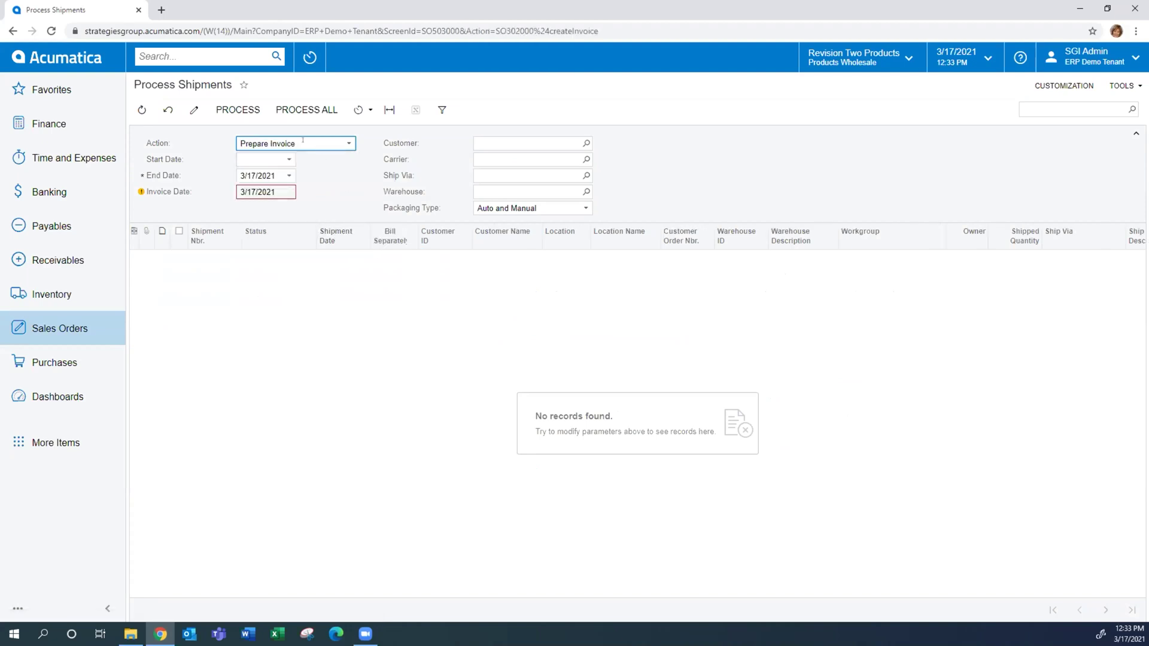
click(44, 335)
click(359, 216)
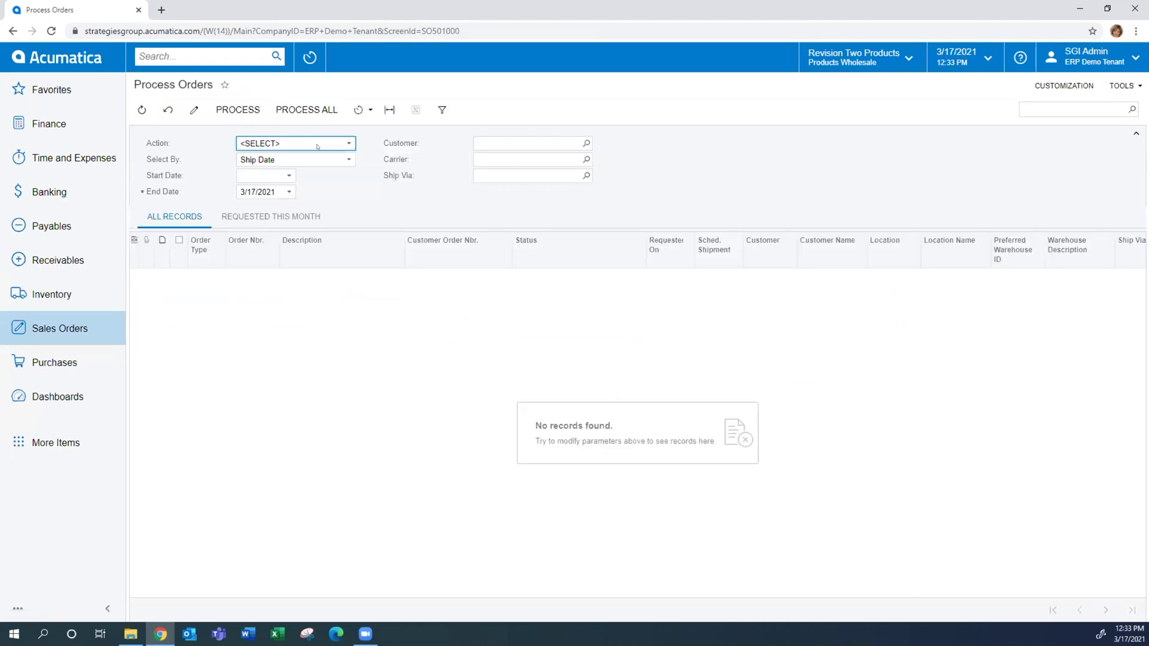
click(318, 144)
click(305, 168)
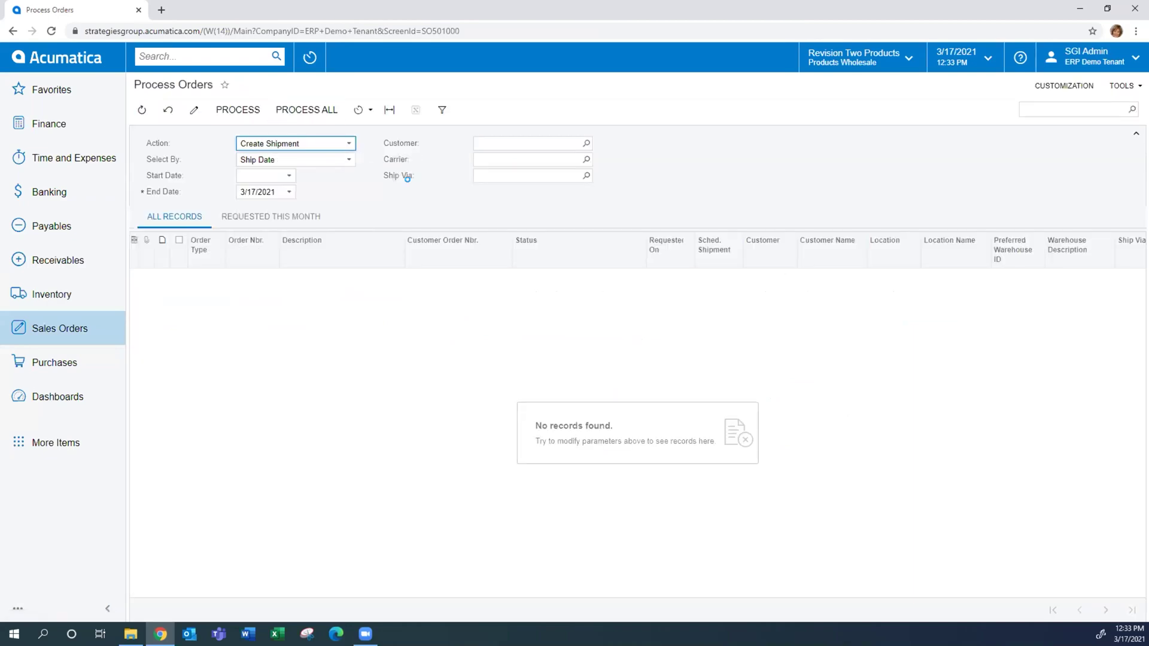
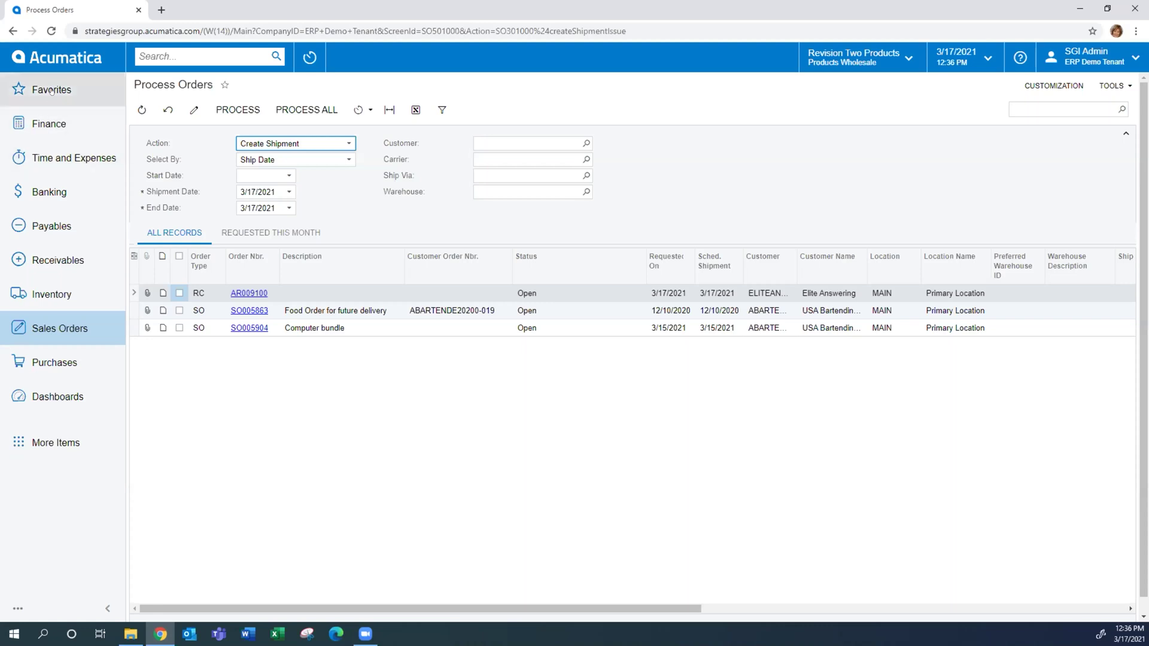
Open Verezon Telecom bill 002573 from the Payables Bills and Adjustments list
click(62, 225)
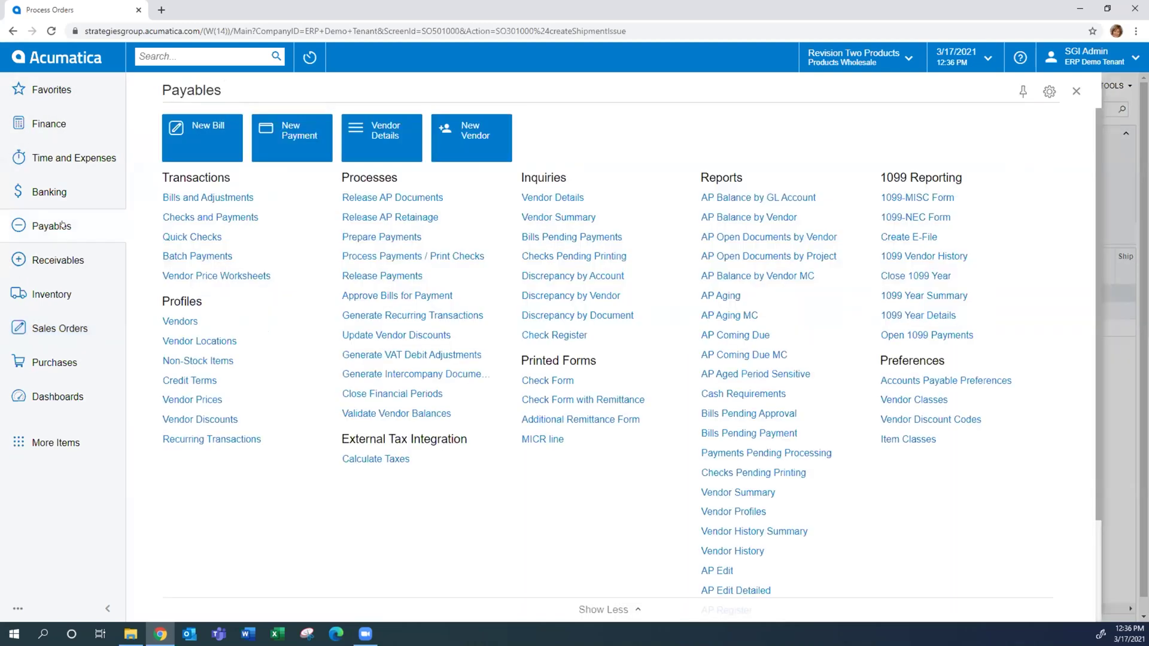
click(197, 195)
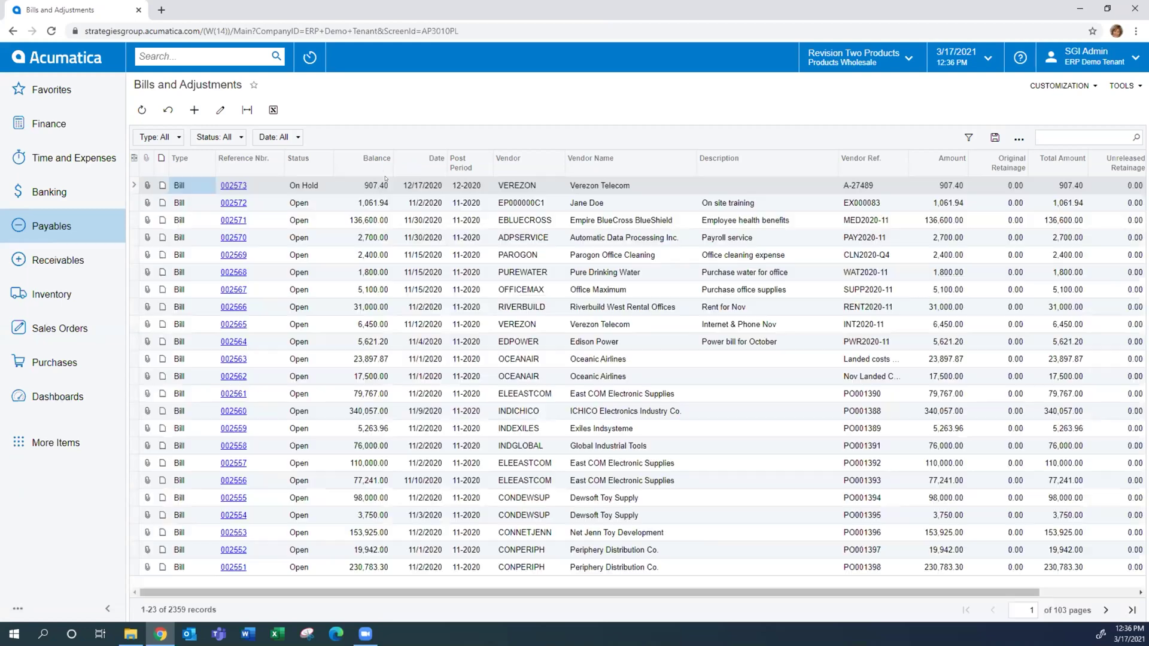
click(233, 185)
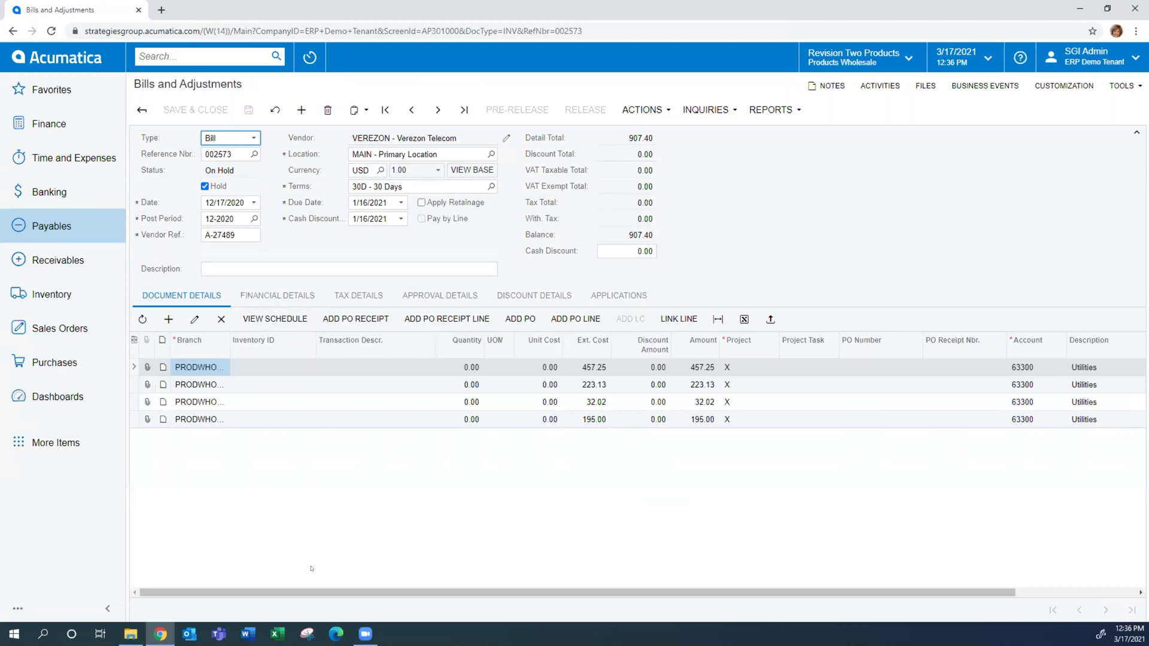
Review the bill's four lines and their subaccounts: 000-OPS, 000-FIN, 000-WHS and 000-SNM
drag(328, 592, 347, 591)
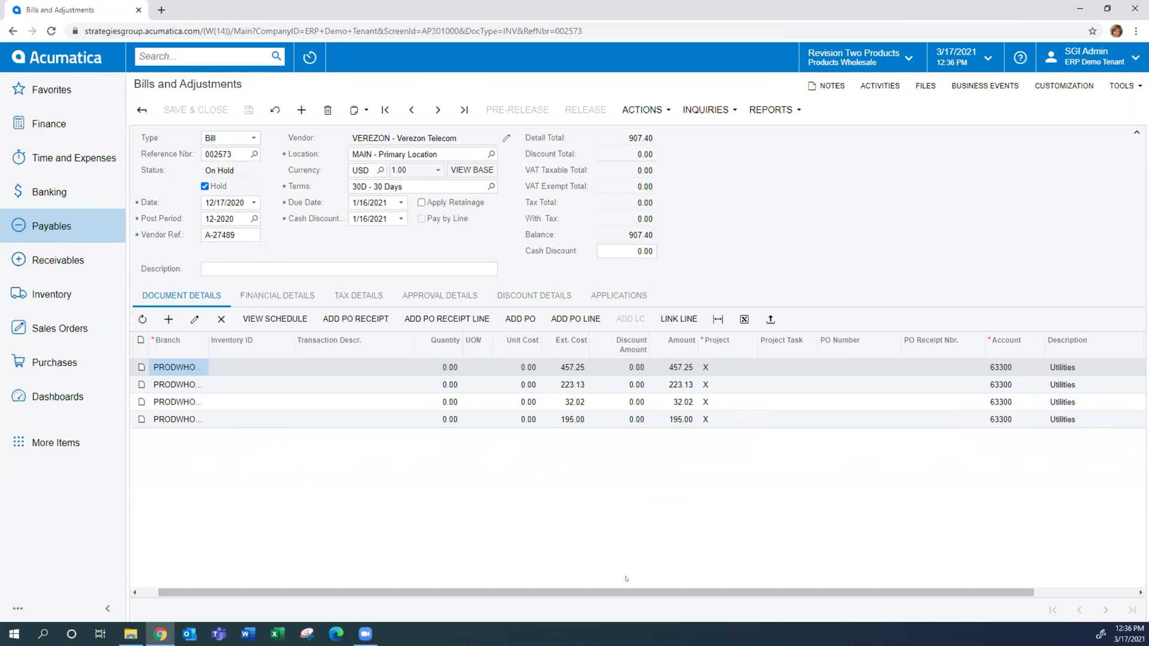
drag(626, 592, 724, 592)
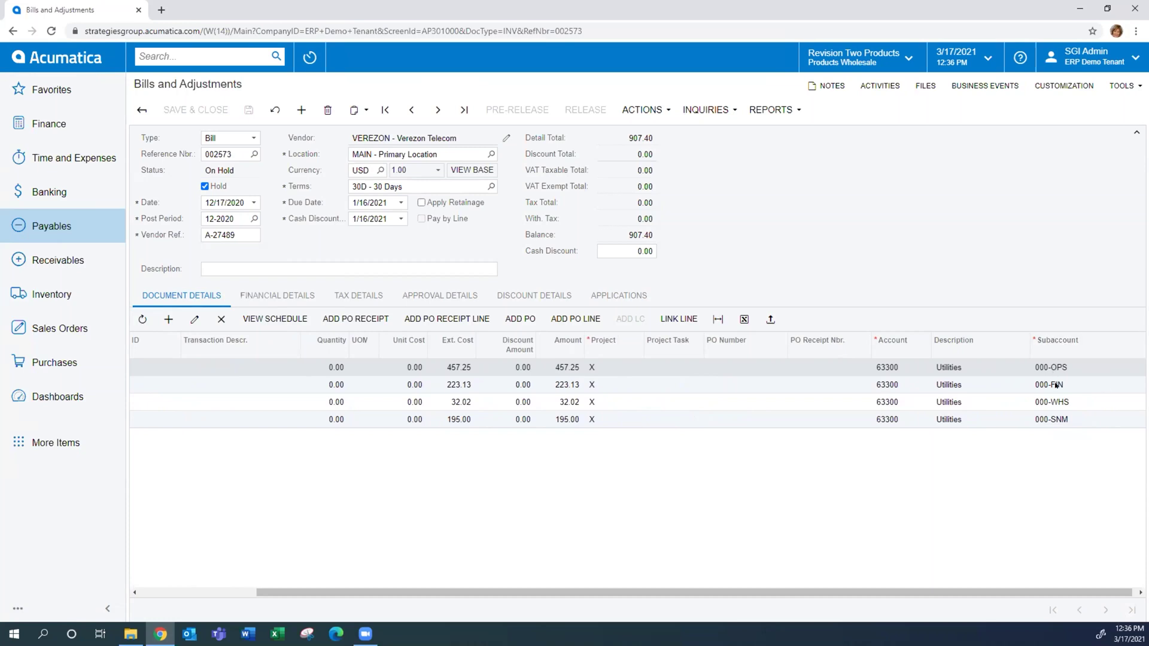
click(1085, 369)
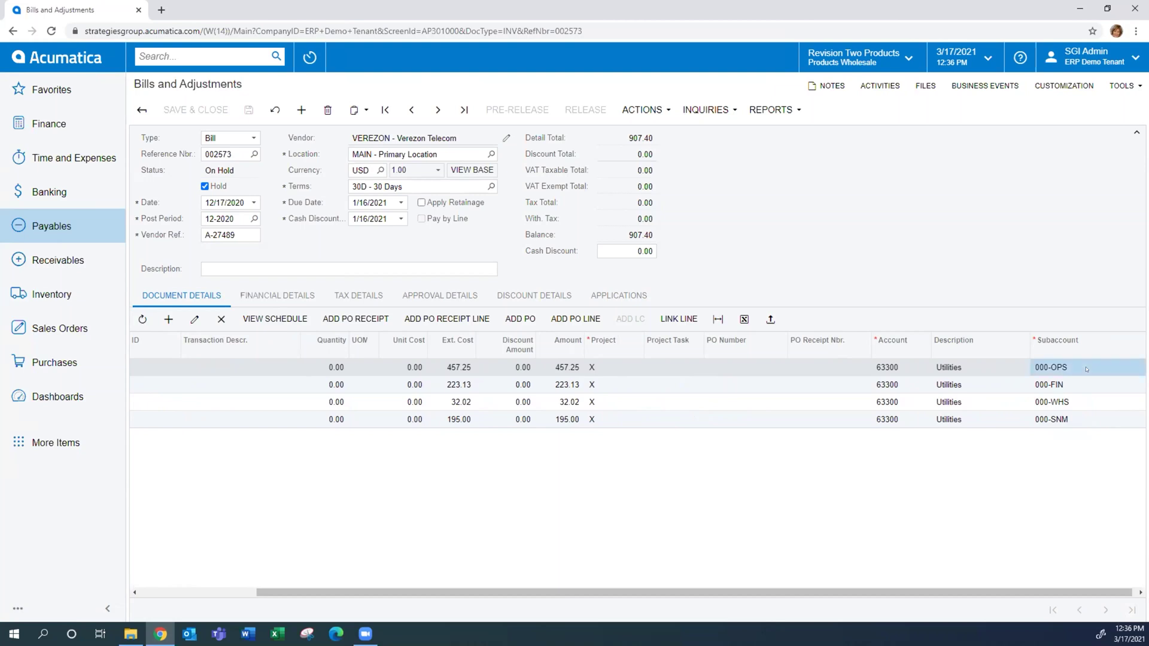
click(1086, 379)
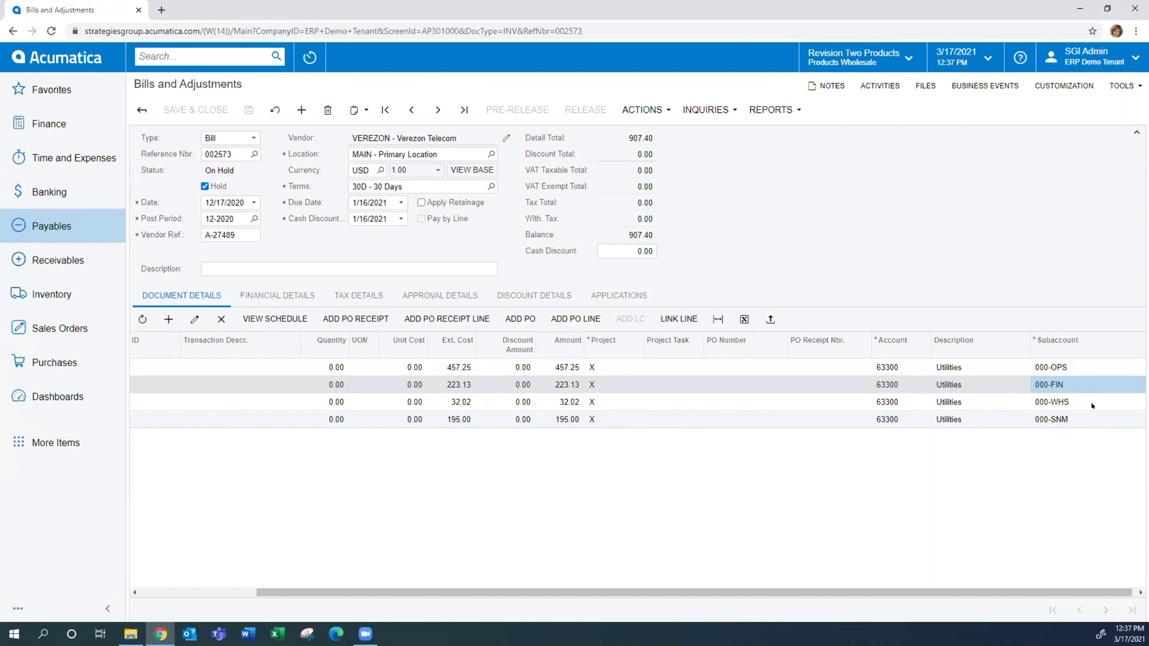
click(1091, 404)
click(1086, 421)
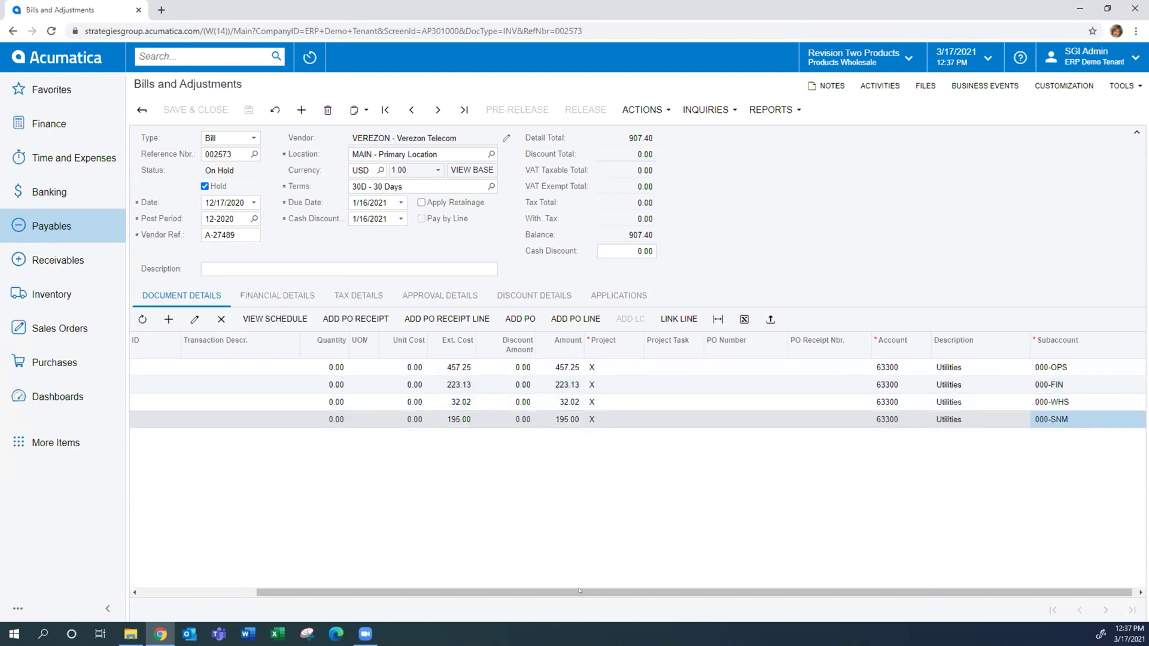
drag(473, 589, 270, 577)
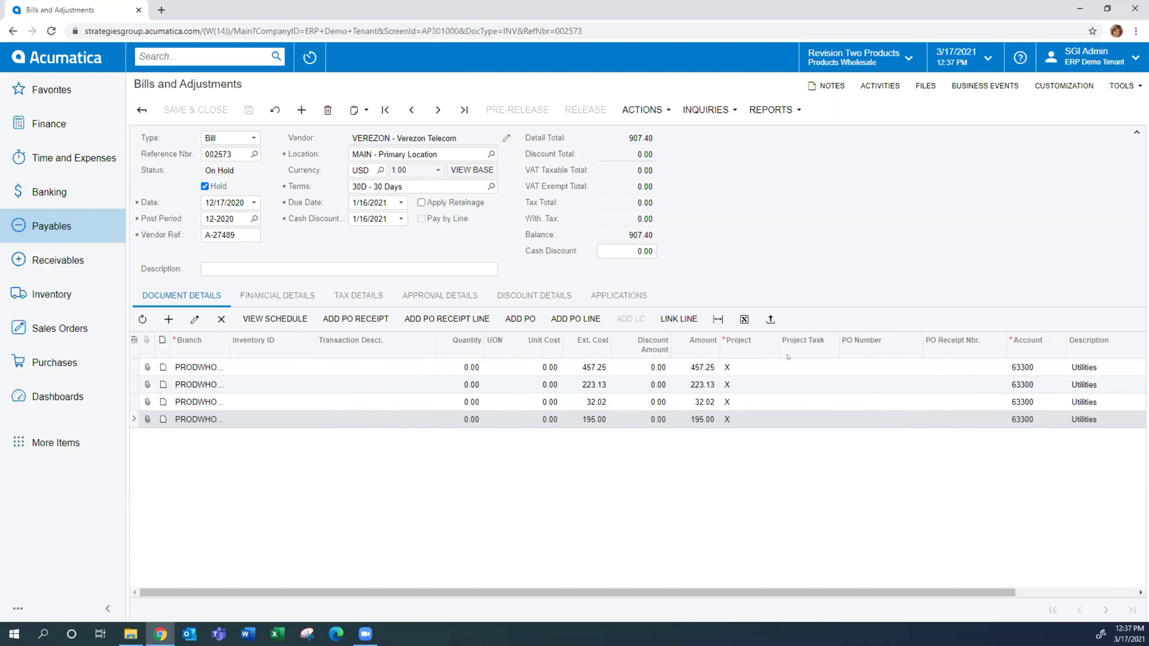
drag(958, 593, 1080, 592)
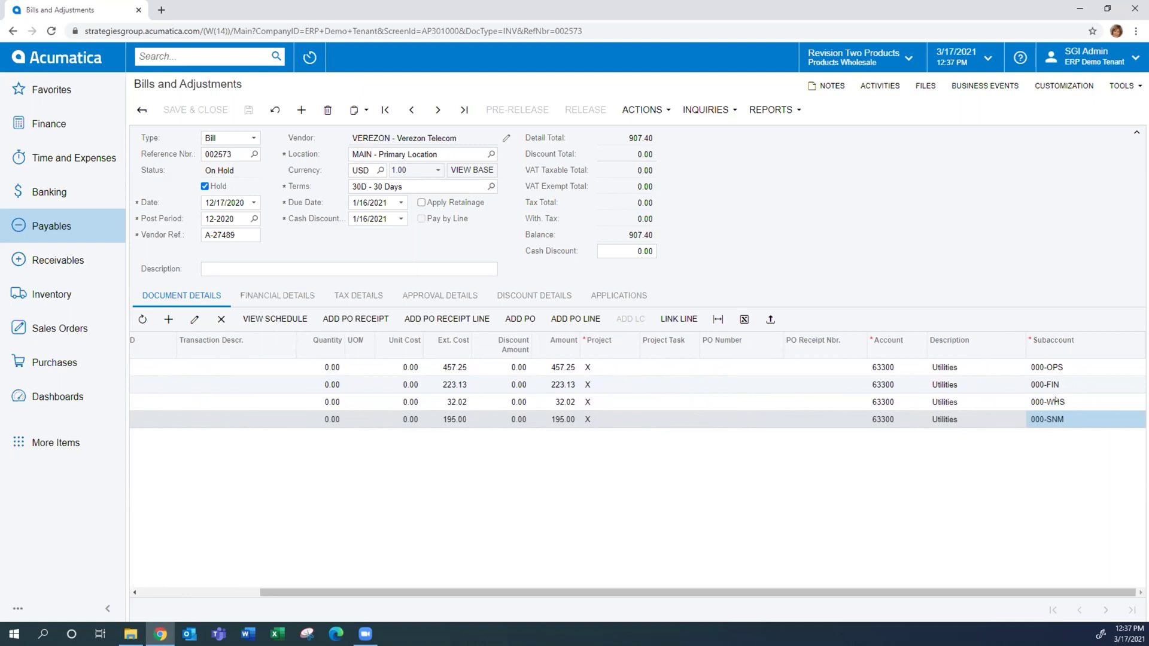
Show the bill's Approval Details and clear the Hold checkbox
click(165, 591)
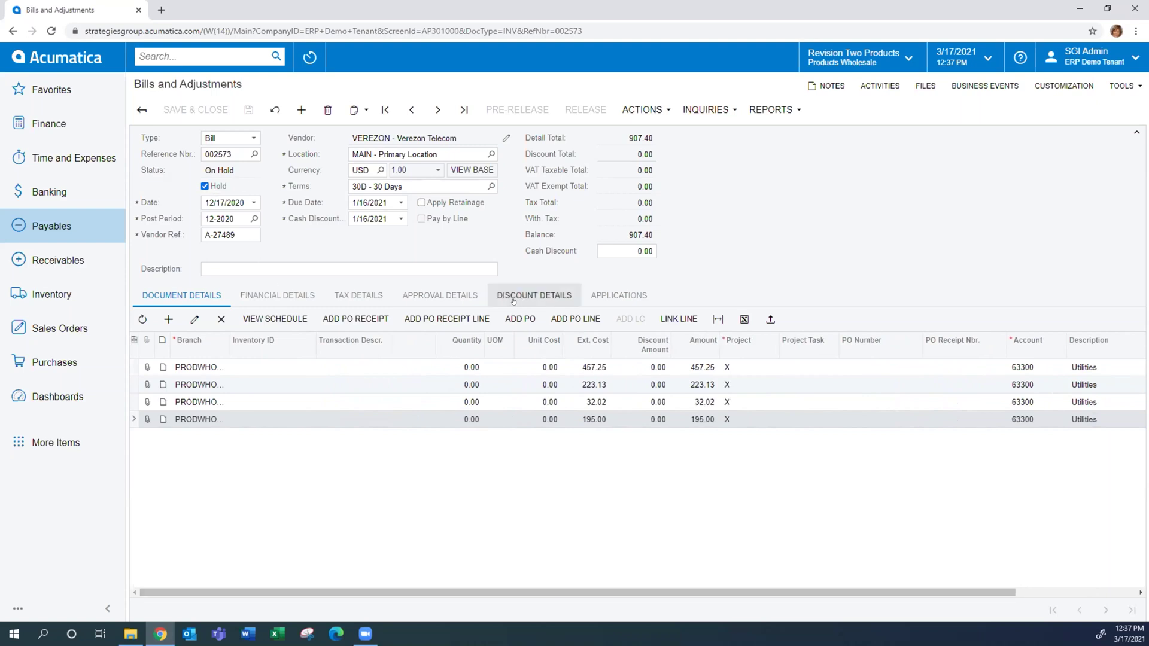
click(443, 297)
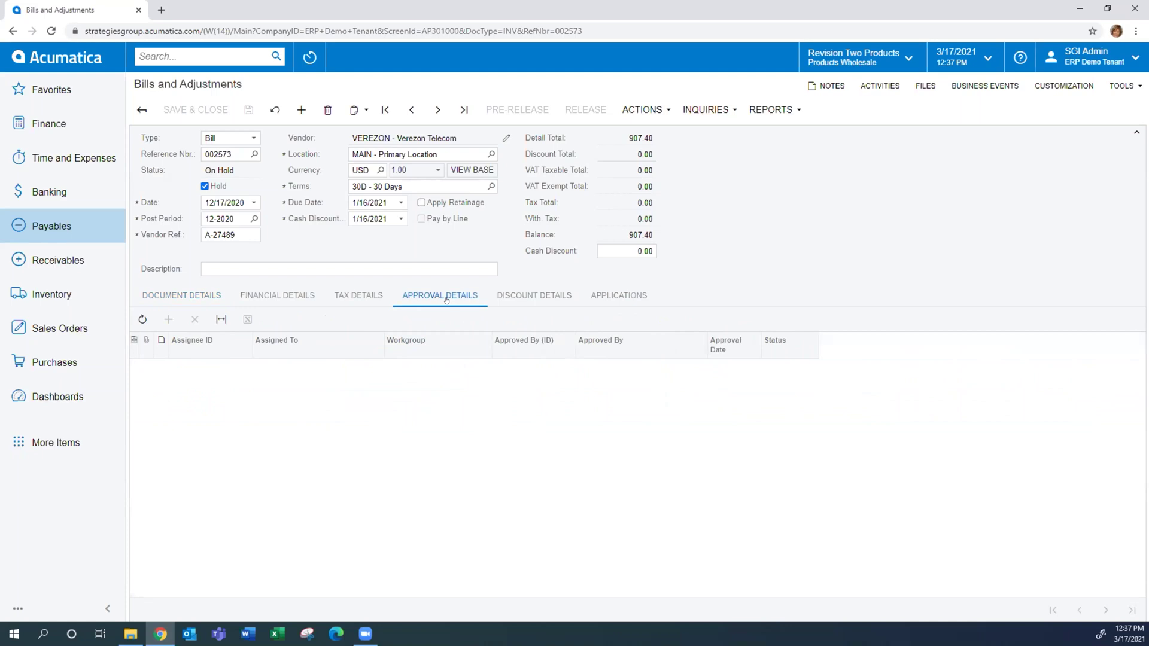
click(204, 186)
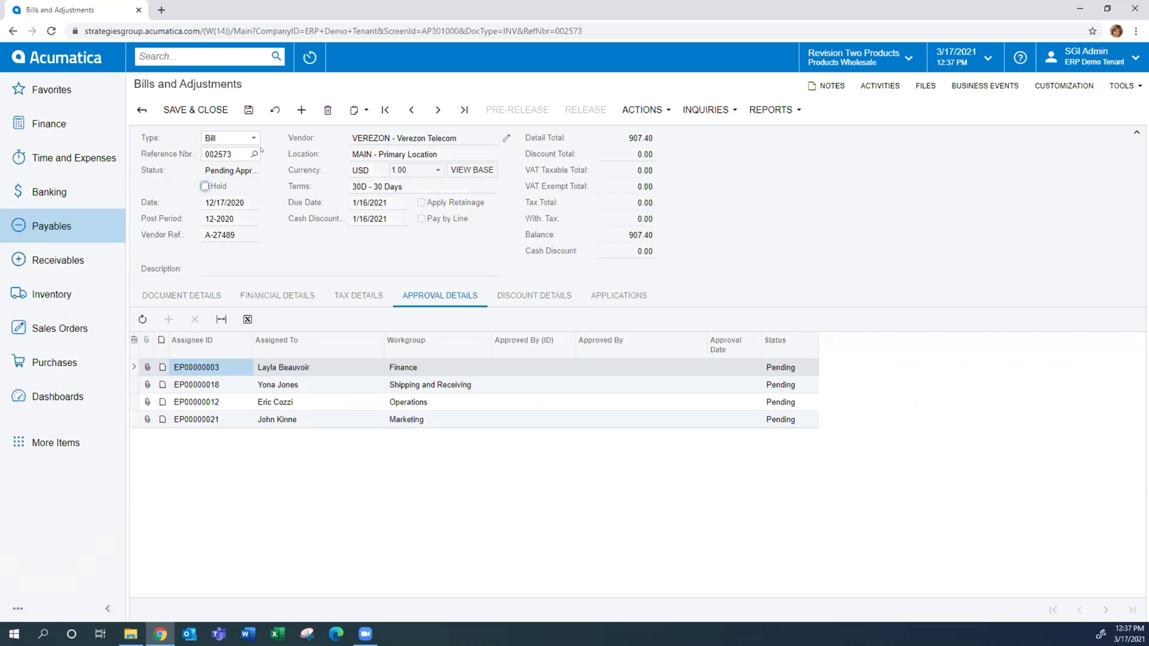
Save bill 002573 for approval, check the Finance approver assignment, then sign out of admin
click(249, 110)
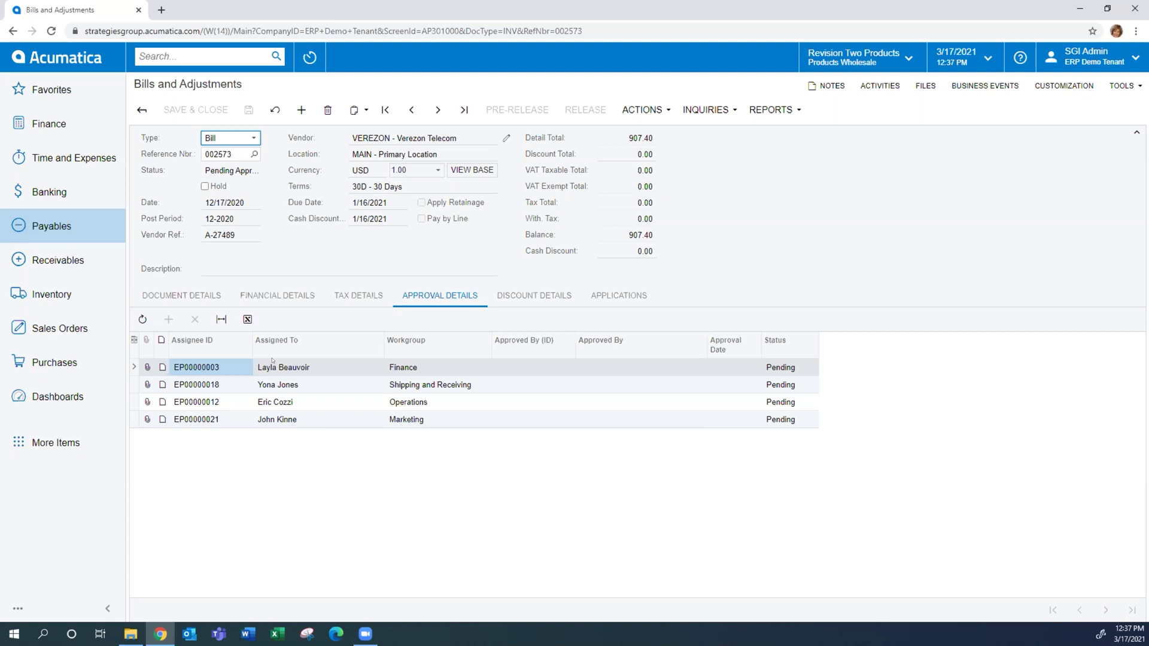
click(311, 370)
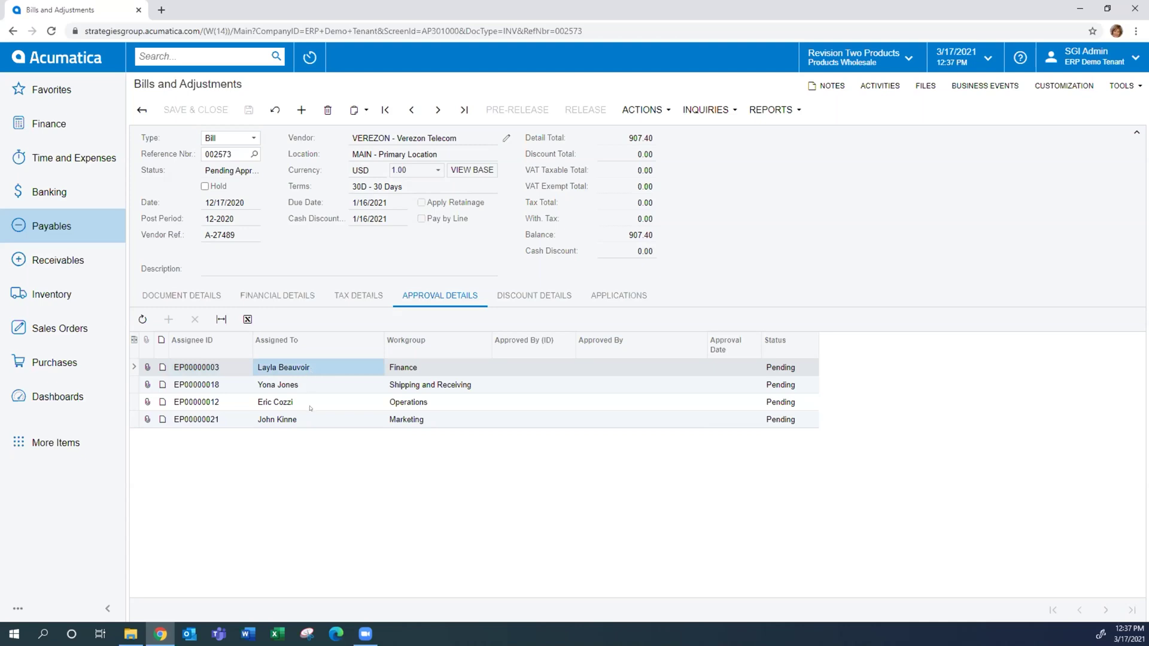
click(1104, 53)
click(1098, 189)
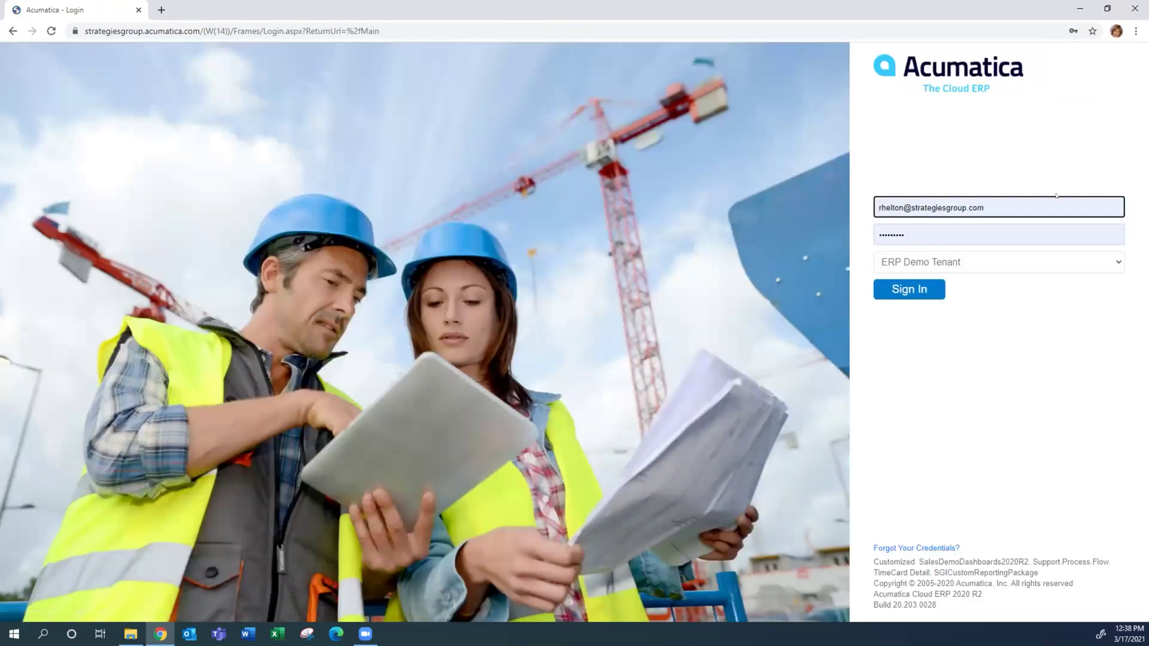
Sign in with the Finance approver's username and password
triple_click(961, 207)
text(beau)
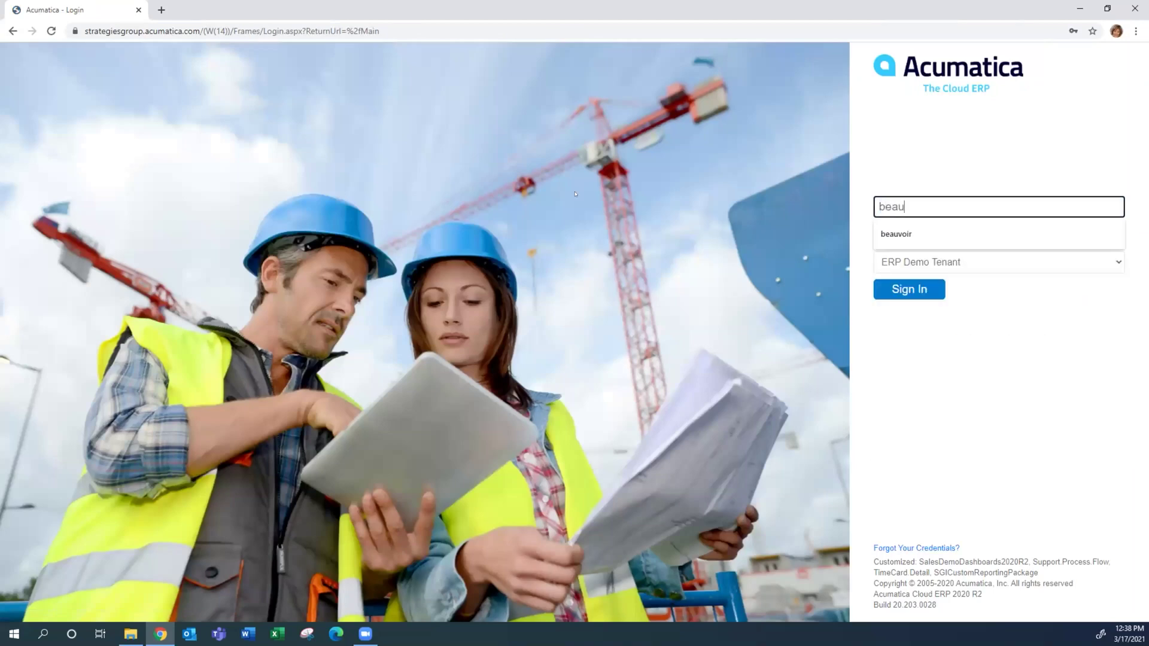
text(voir)
key(Tab)
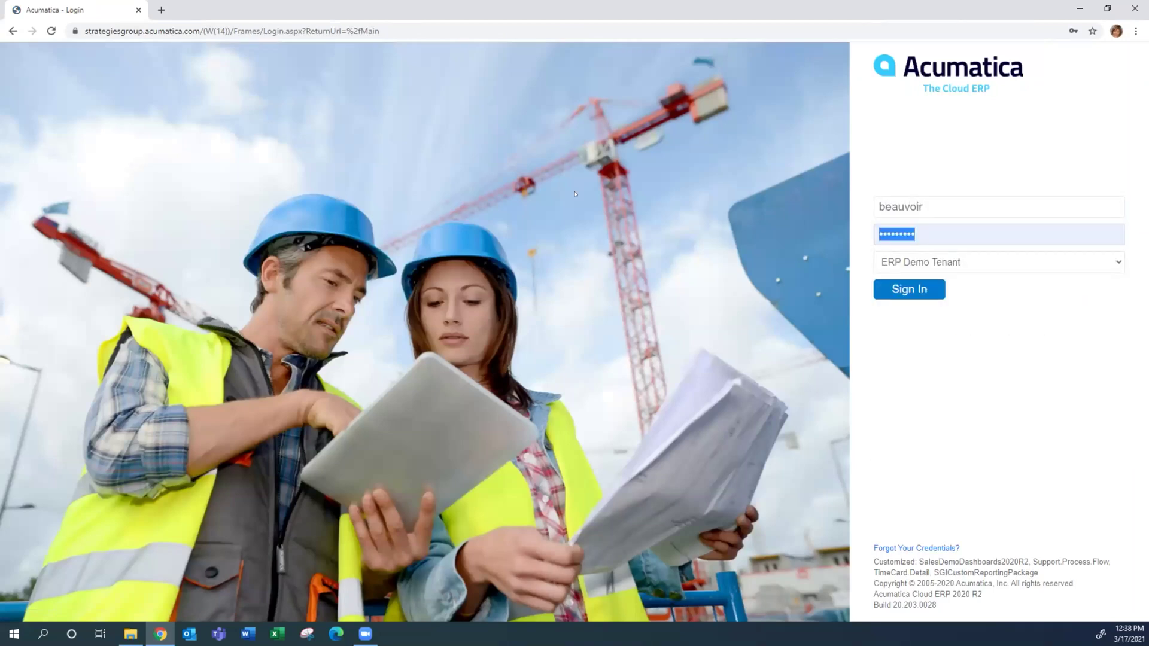
text(***)
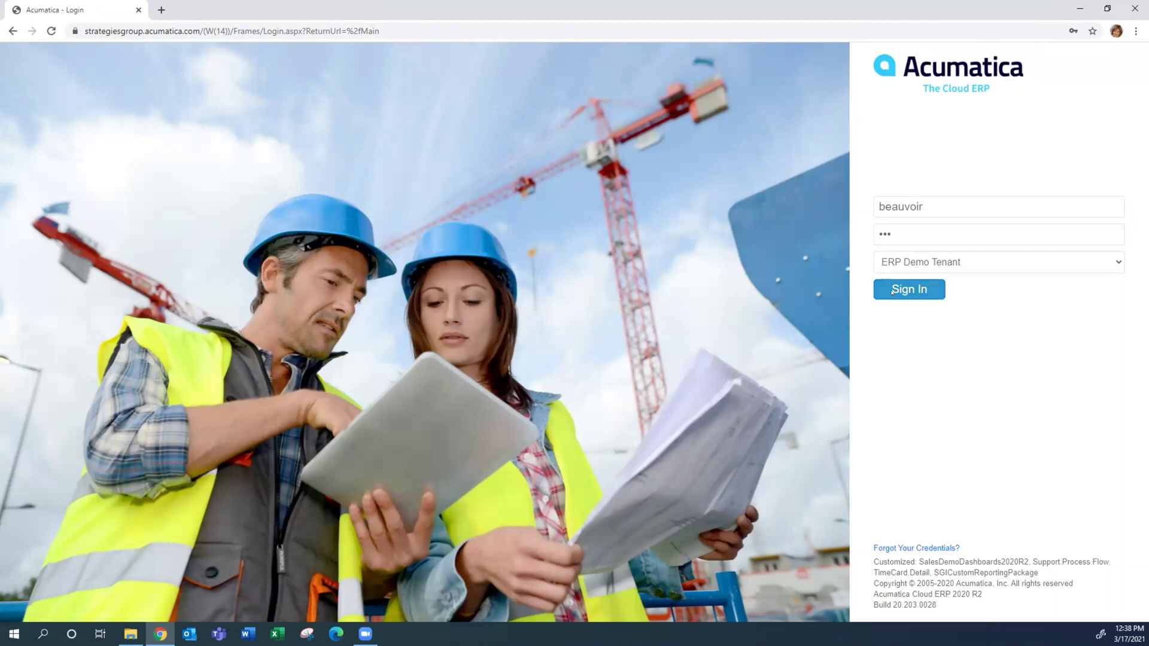
click(892, 292)
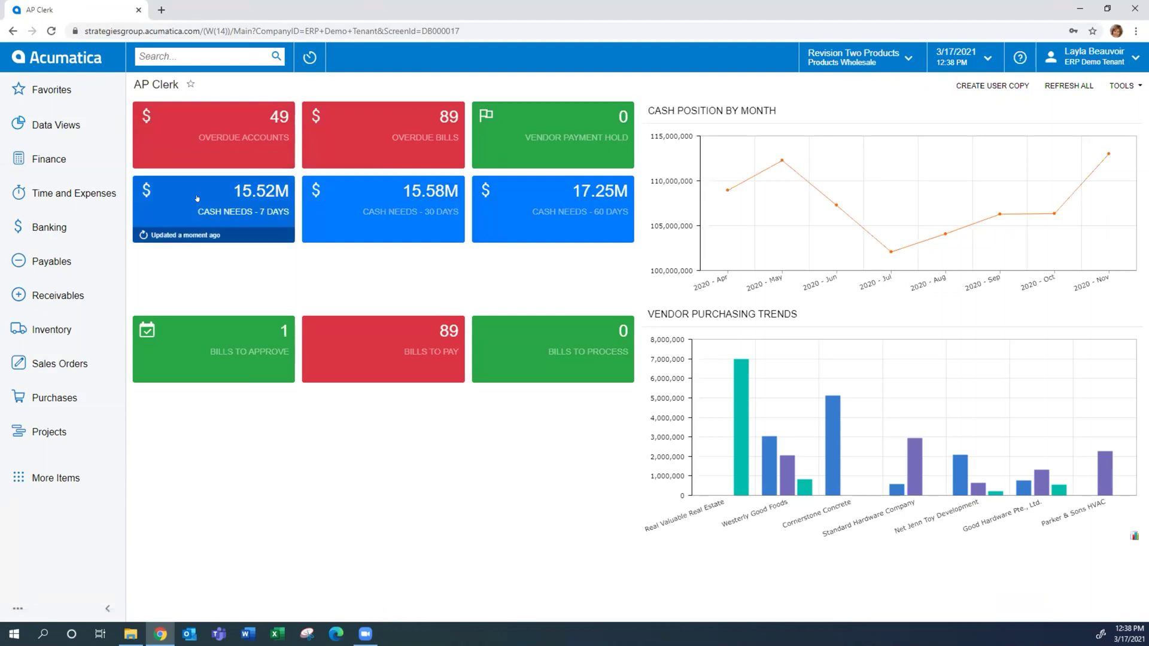
Review the approver's pending items in Time and Expenses Approvals and open bill 002573
click(53, 194)
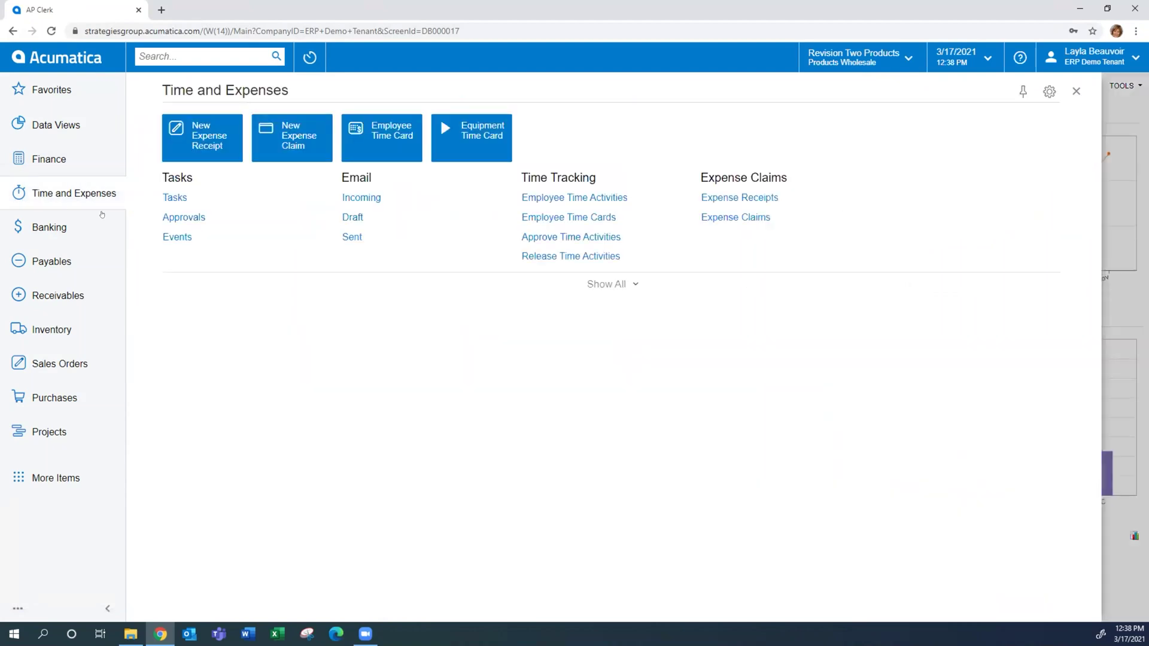
click(183, 216)
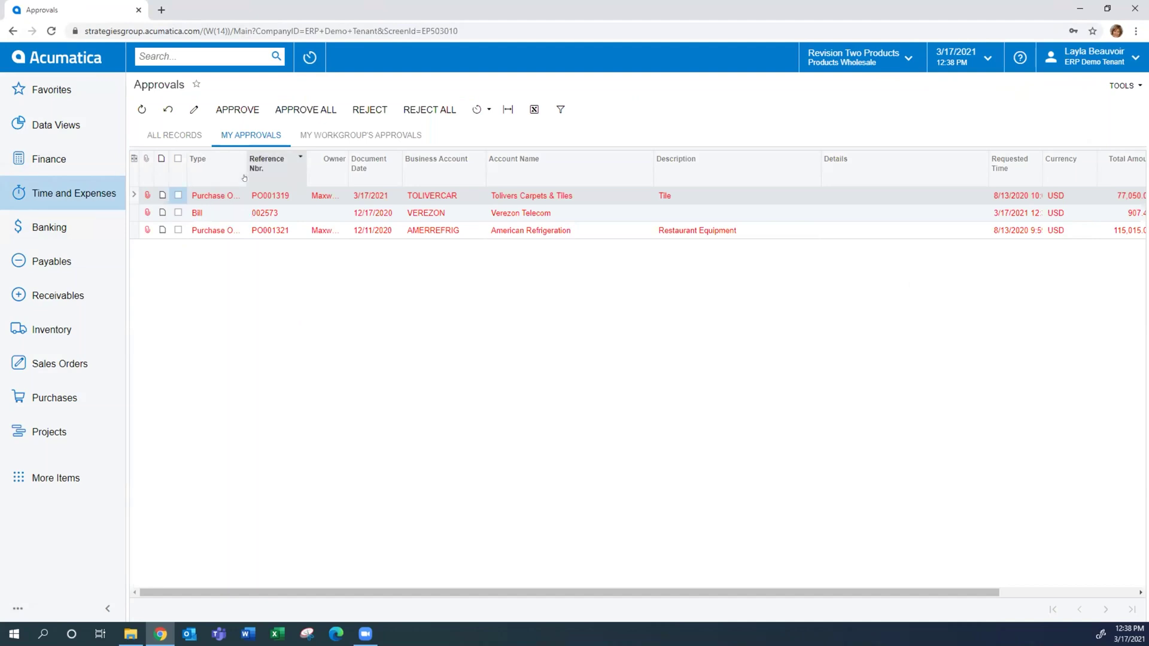
click(233, 213)
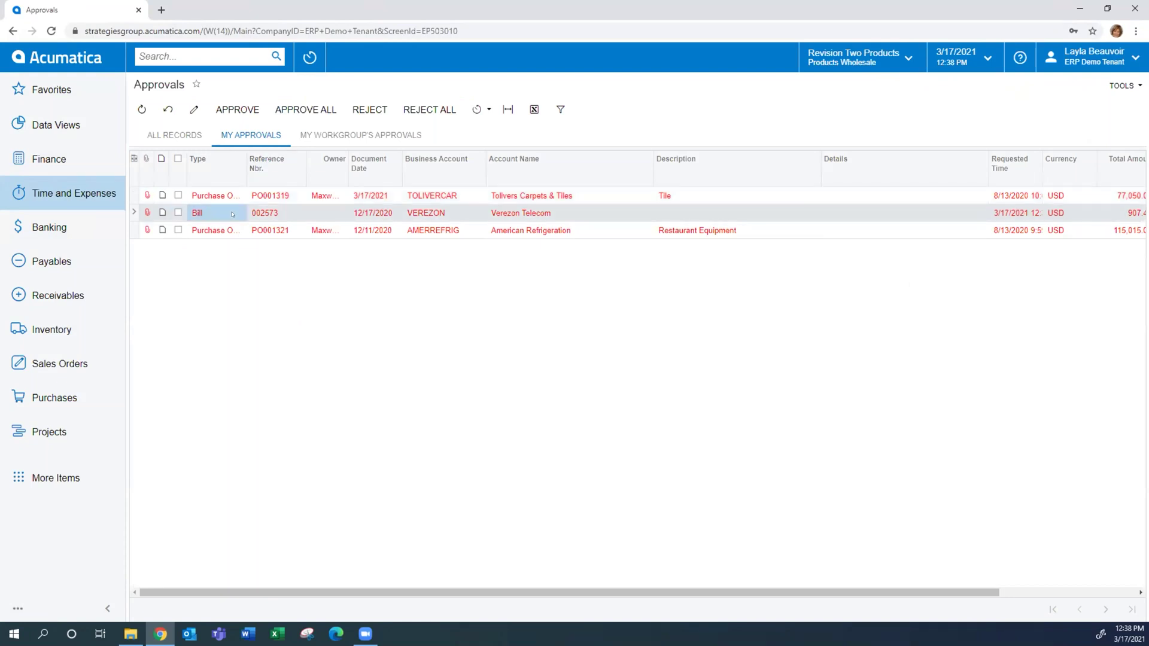
drag(246, 177, 292, 177)
click(215, 202)
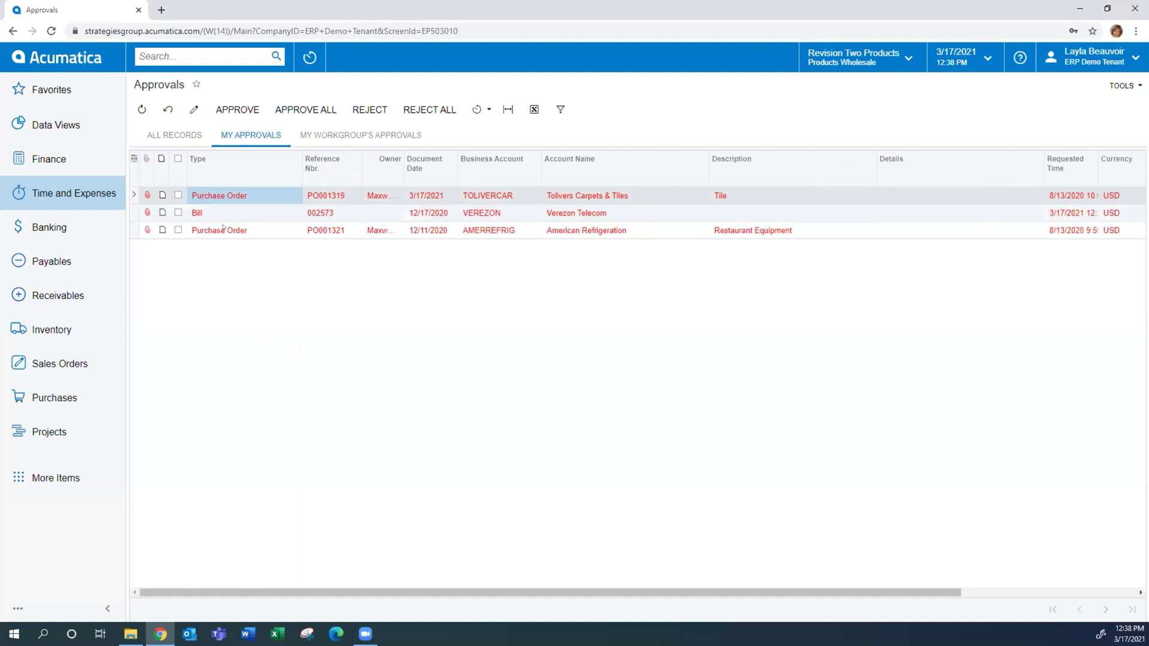
click(223, 228)
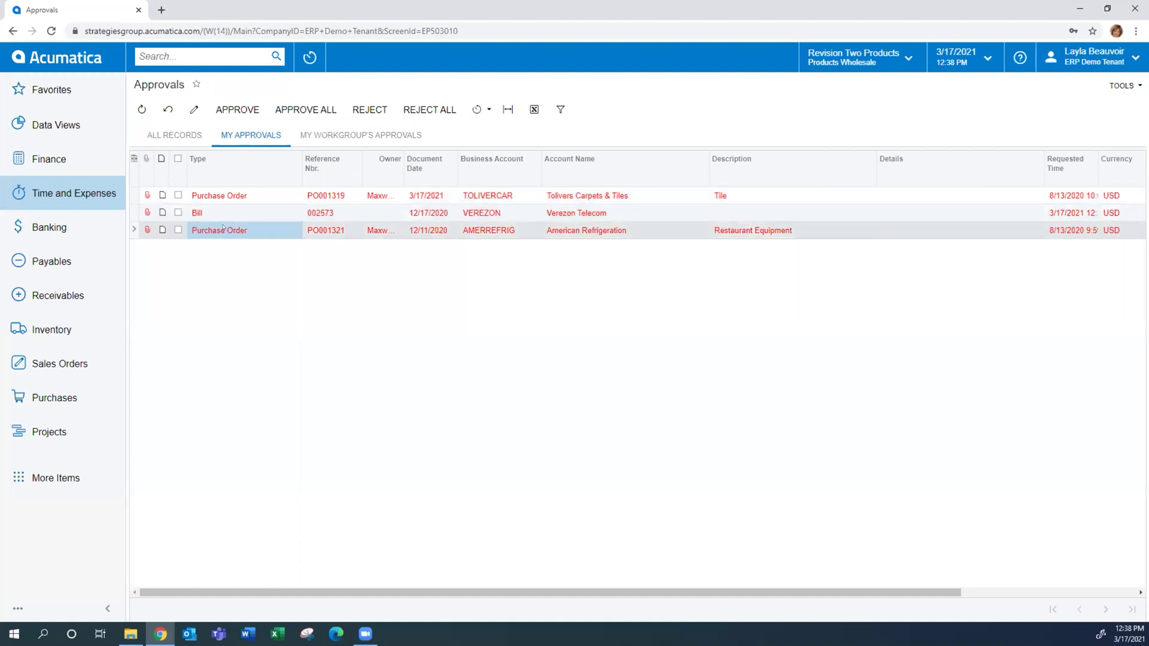
click(222, 215)
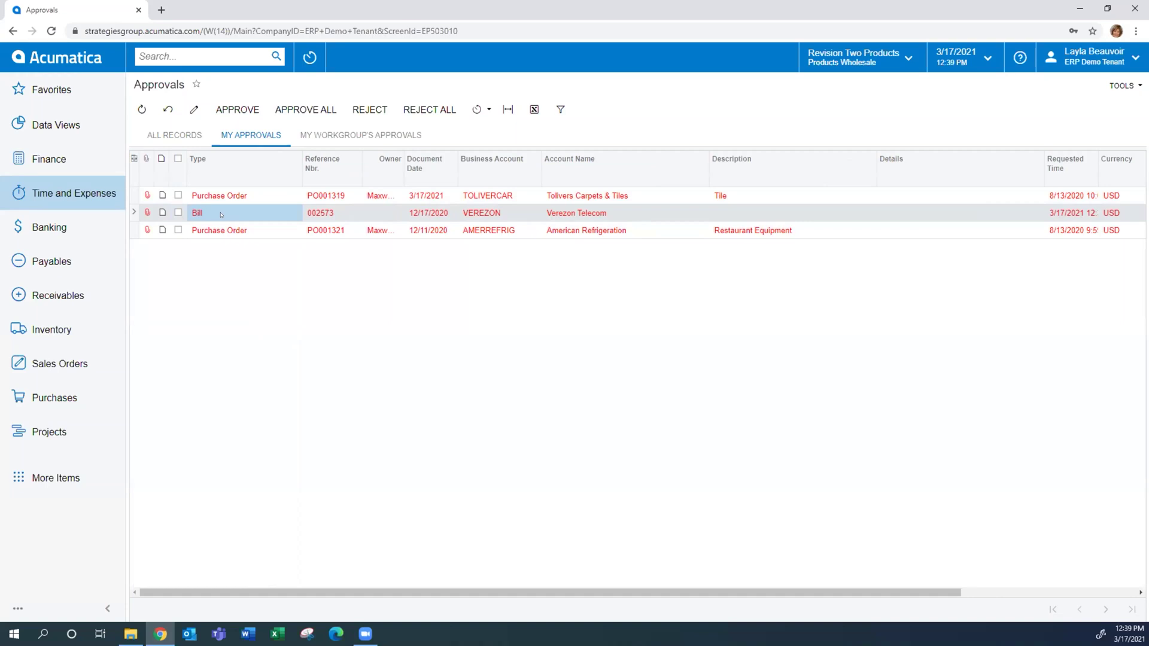
click(326, 209)
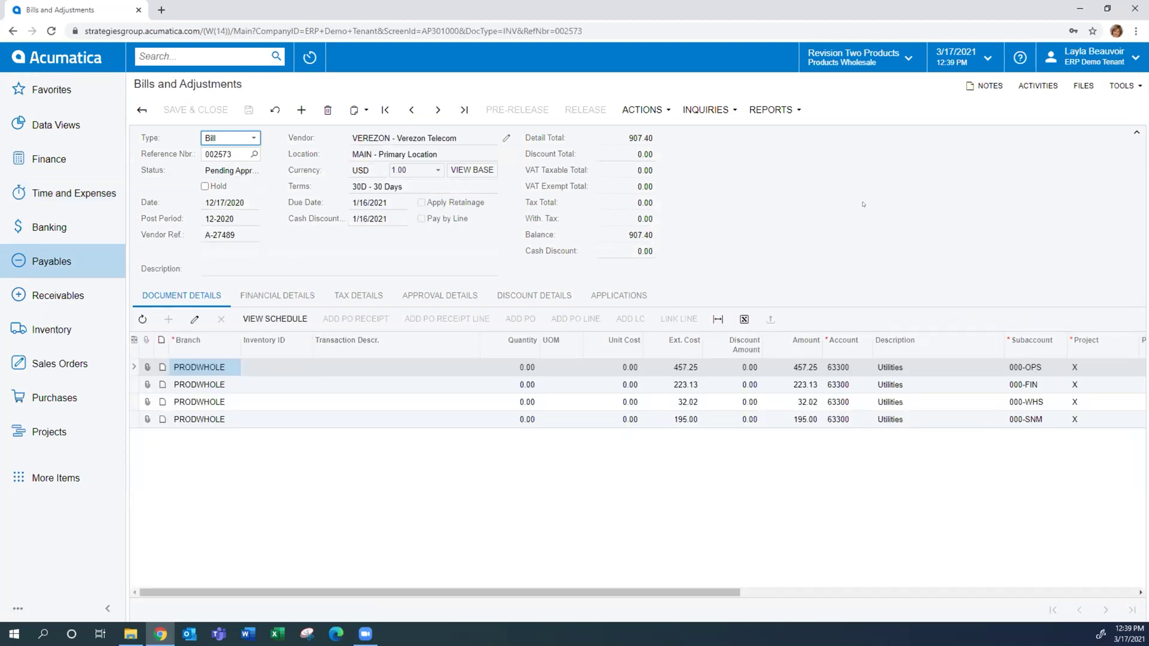
Approve bill 002573, return to the Approvals list, and sign out of the approver account
click(638, 114)
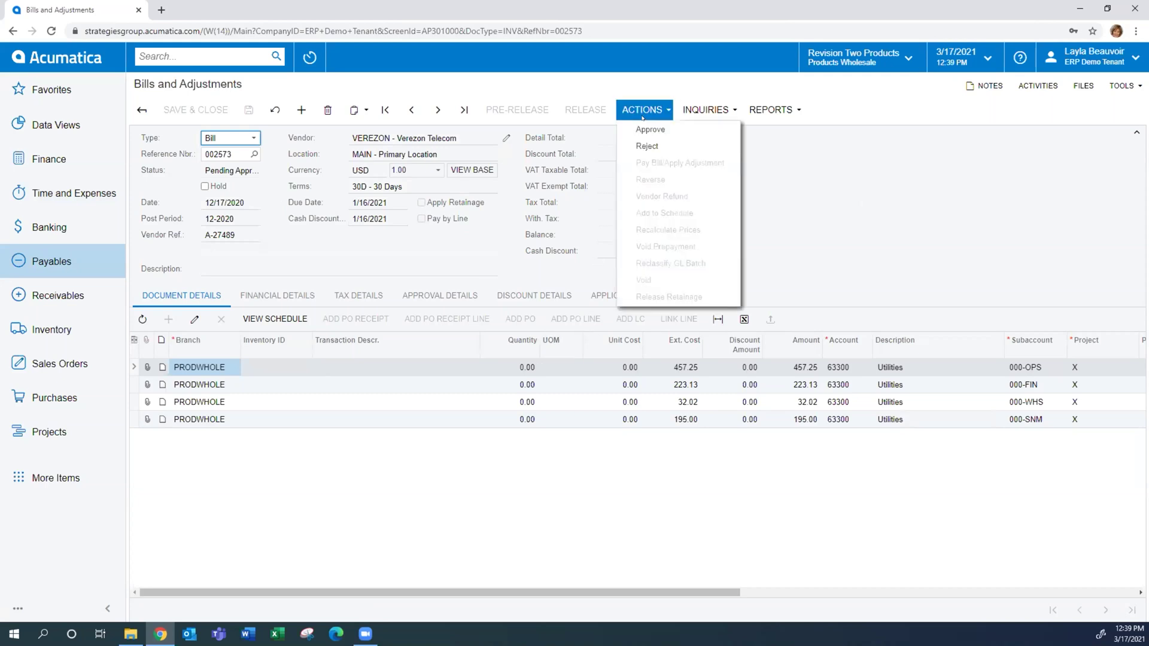
click(684, 130)
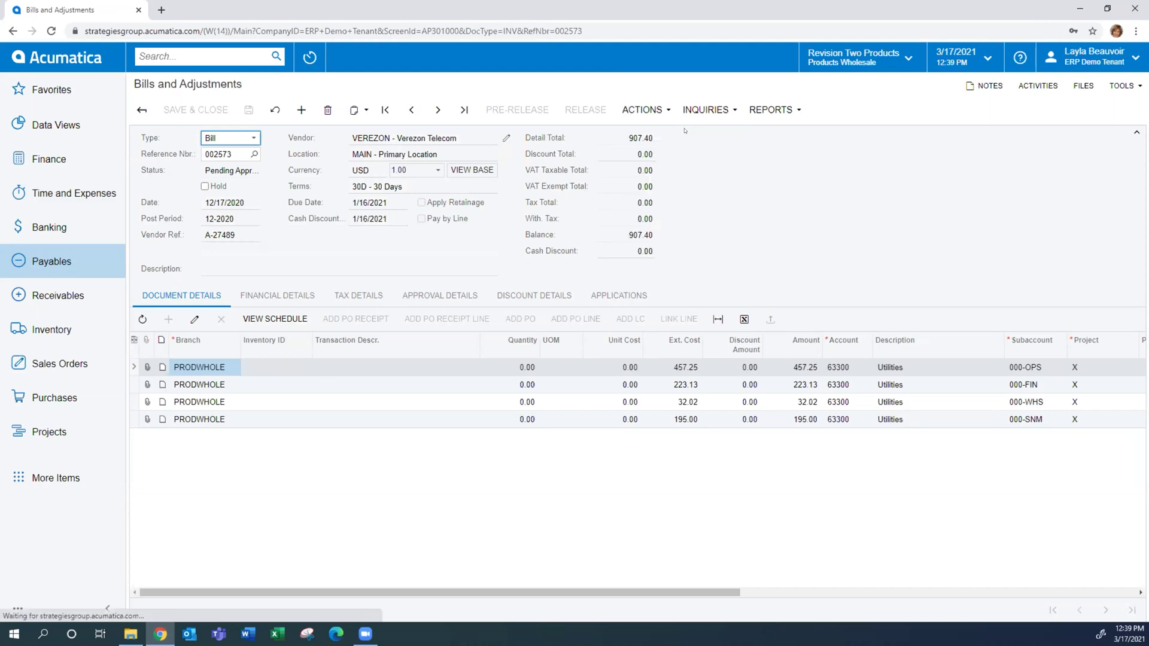
click(13, 30)
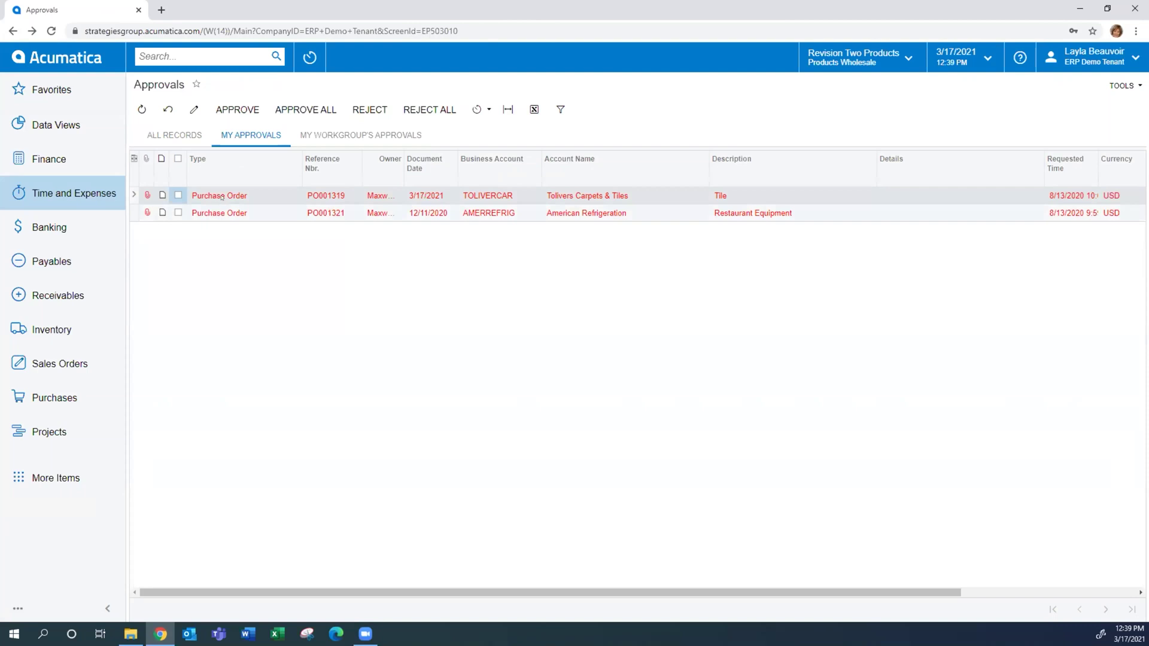
click(1099, 53)
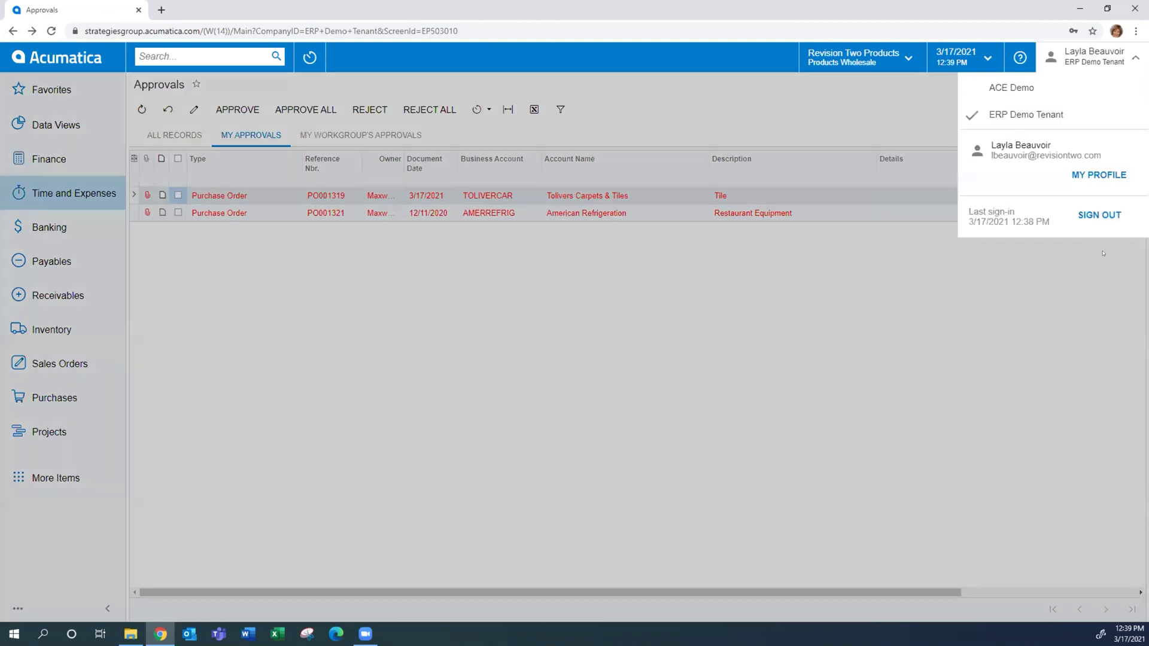
click(1097, 216)
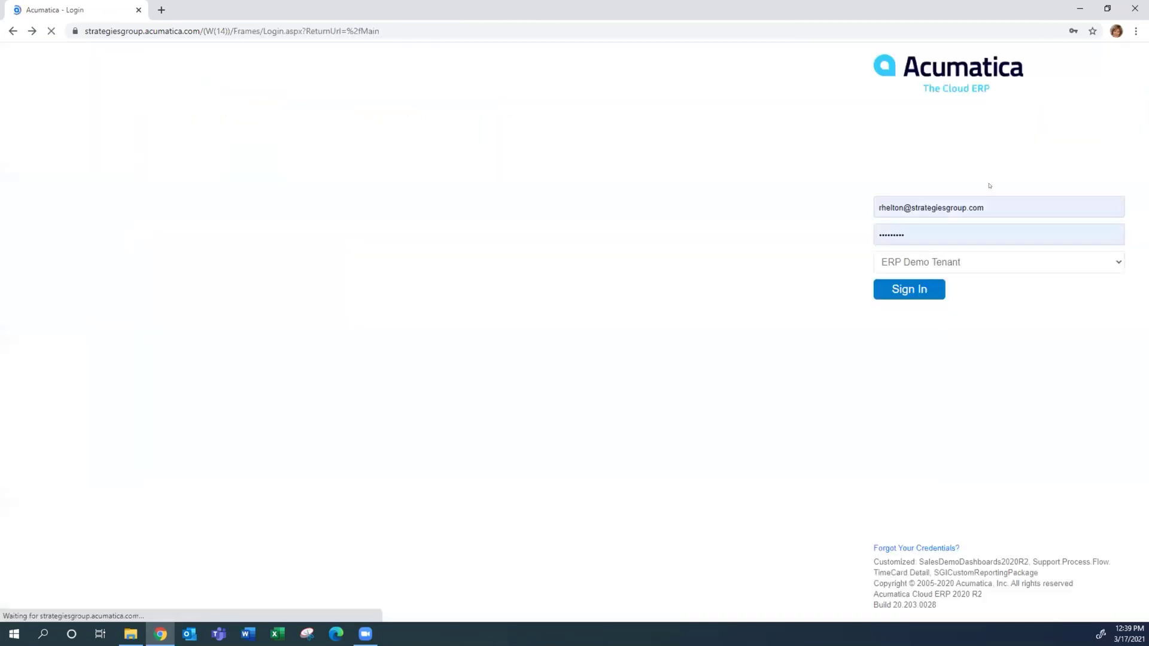
Sign back in as the admin user with the admin password
key(BackSpace)
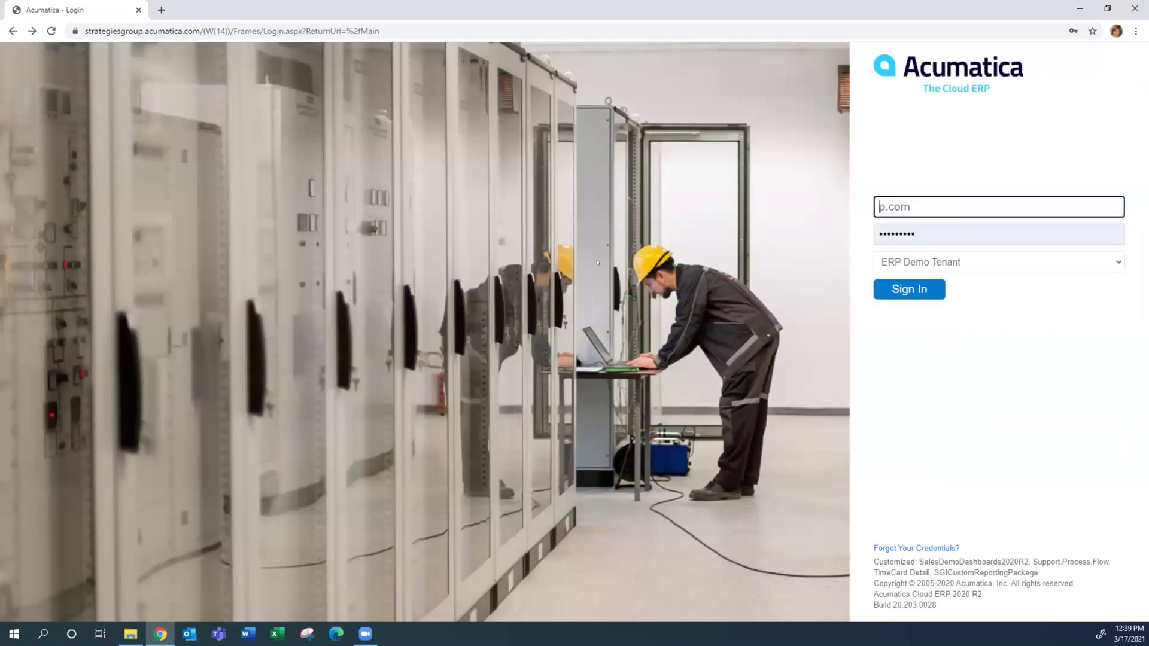
key(ctrl+a)
key(BackSpace)
text(admin)
key(Tab)
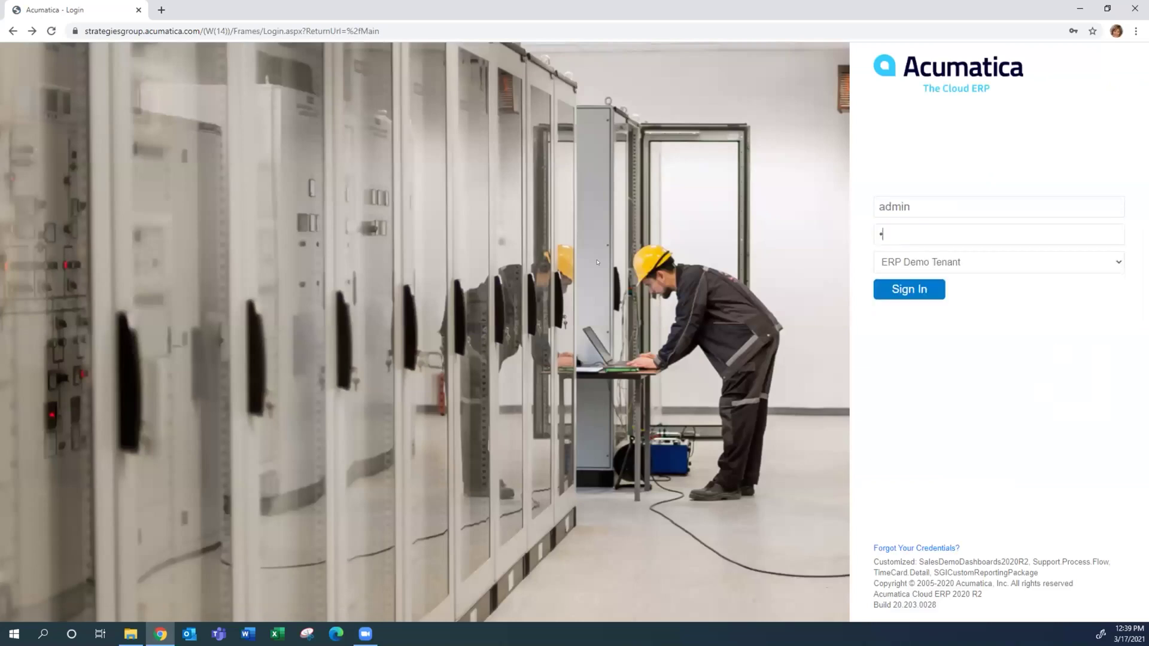
text(********)
key(Return)
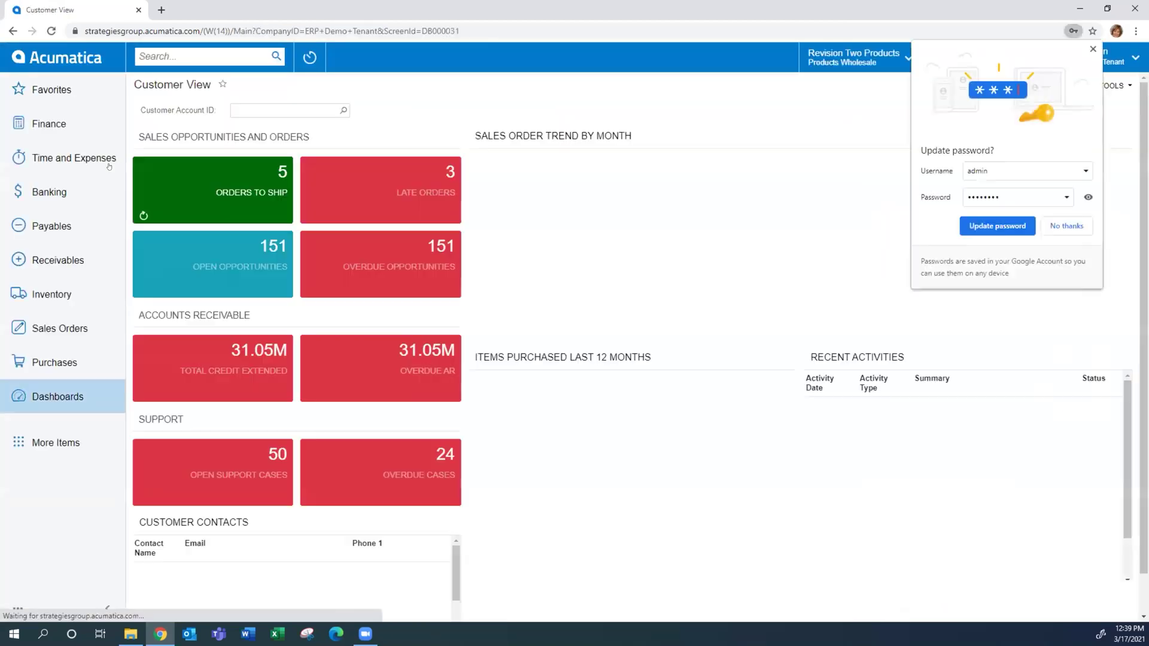
Open the Payables Bills and Adjustments list and dismiss the browser's password prompt
click(52, 225)
click(203, 198)
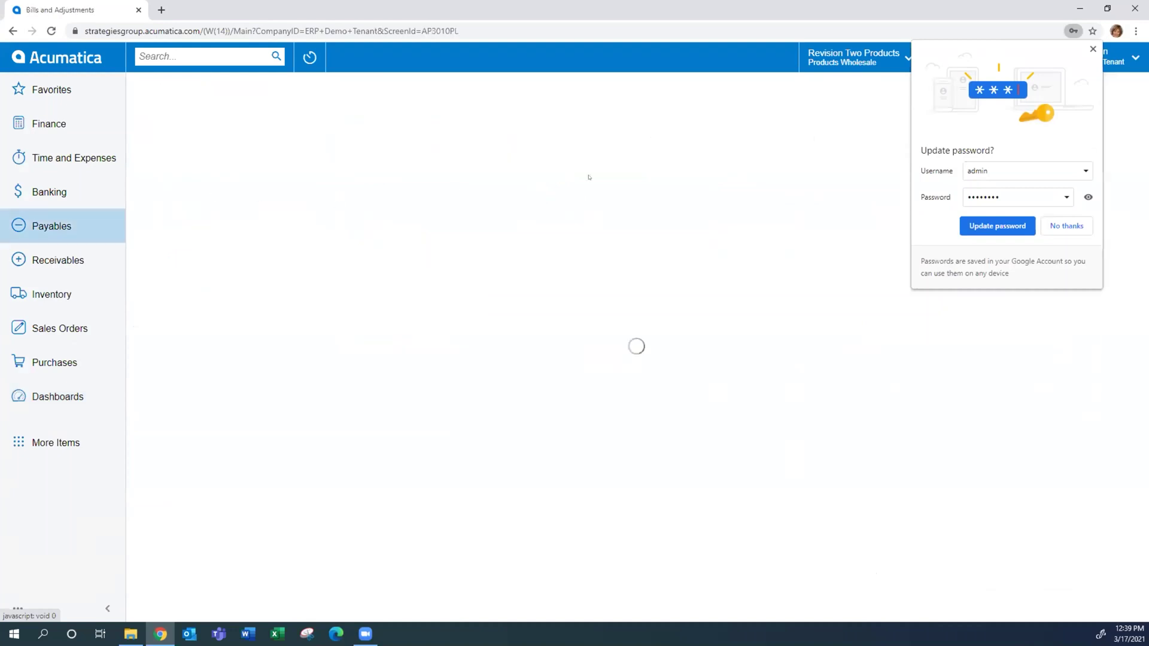
click(1093, 50)
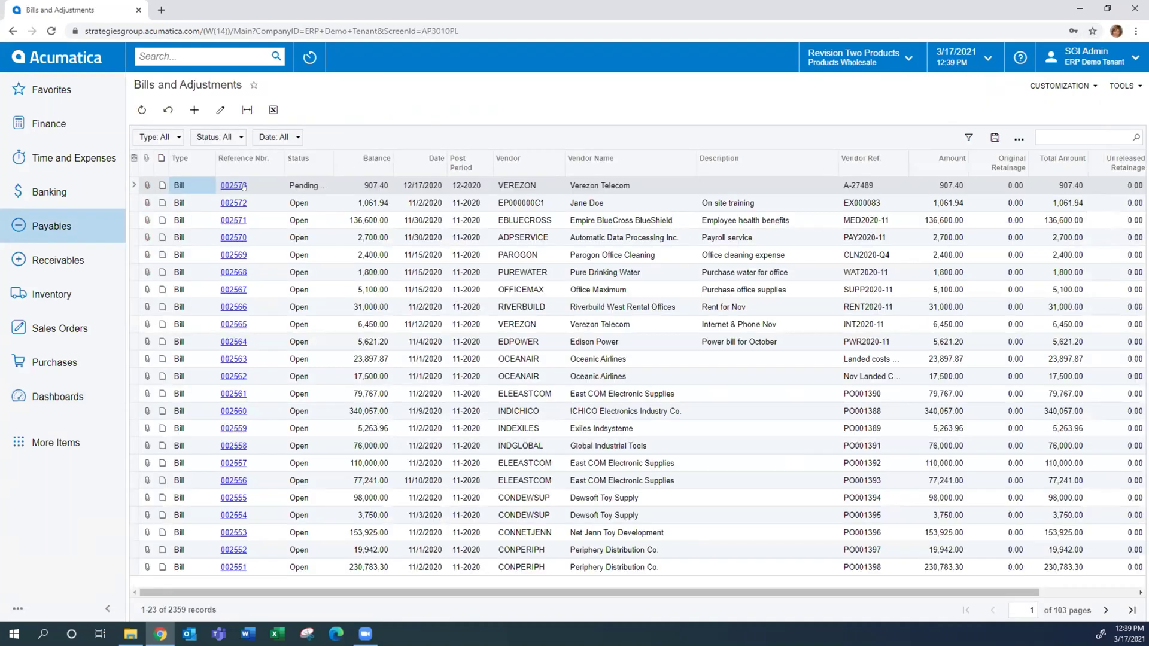
Open bill 002573 and check its approval details: Finance approved, three approvers pending
click(234, 185)
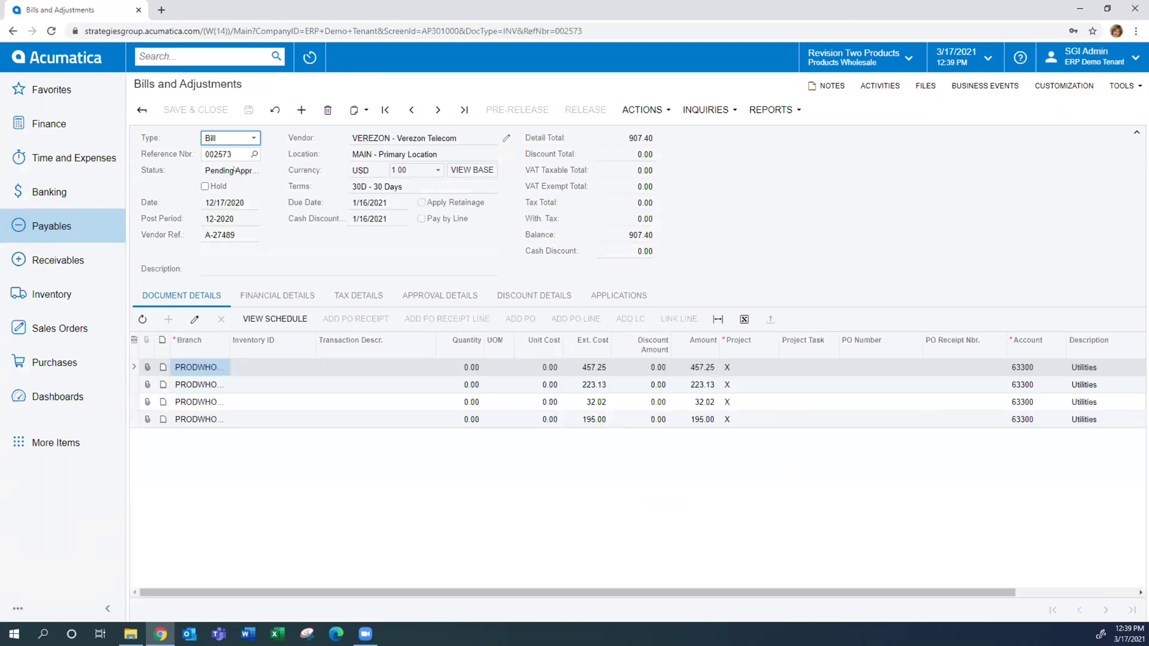
click(452, 295)
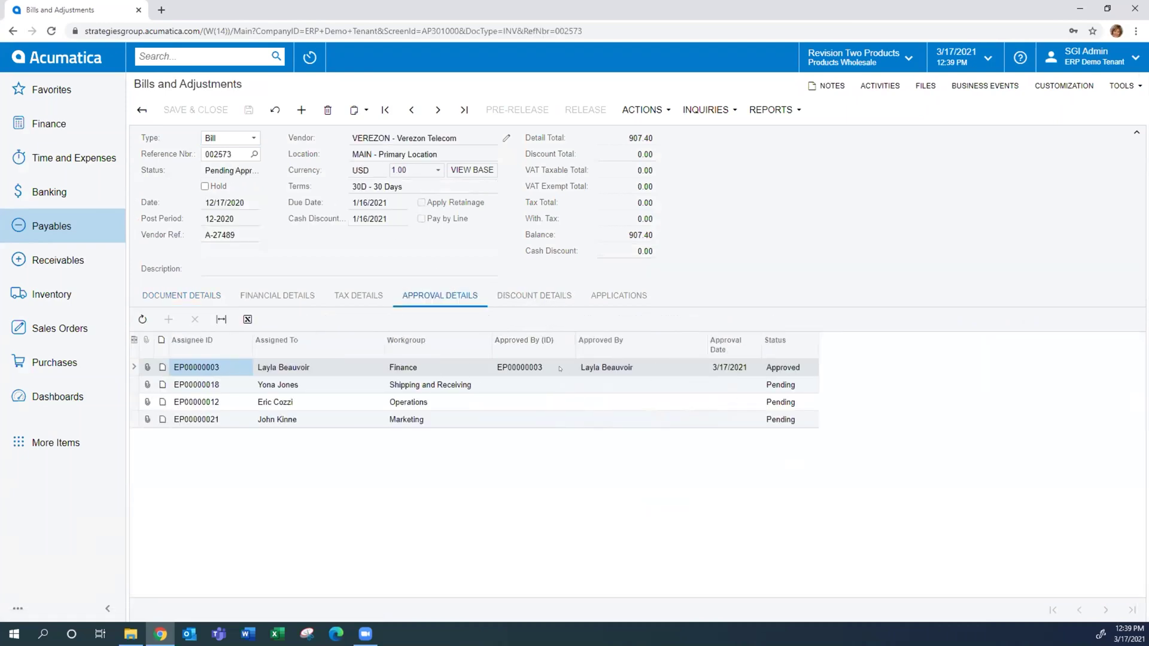
click(537, 367)
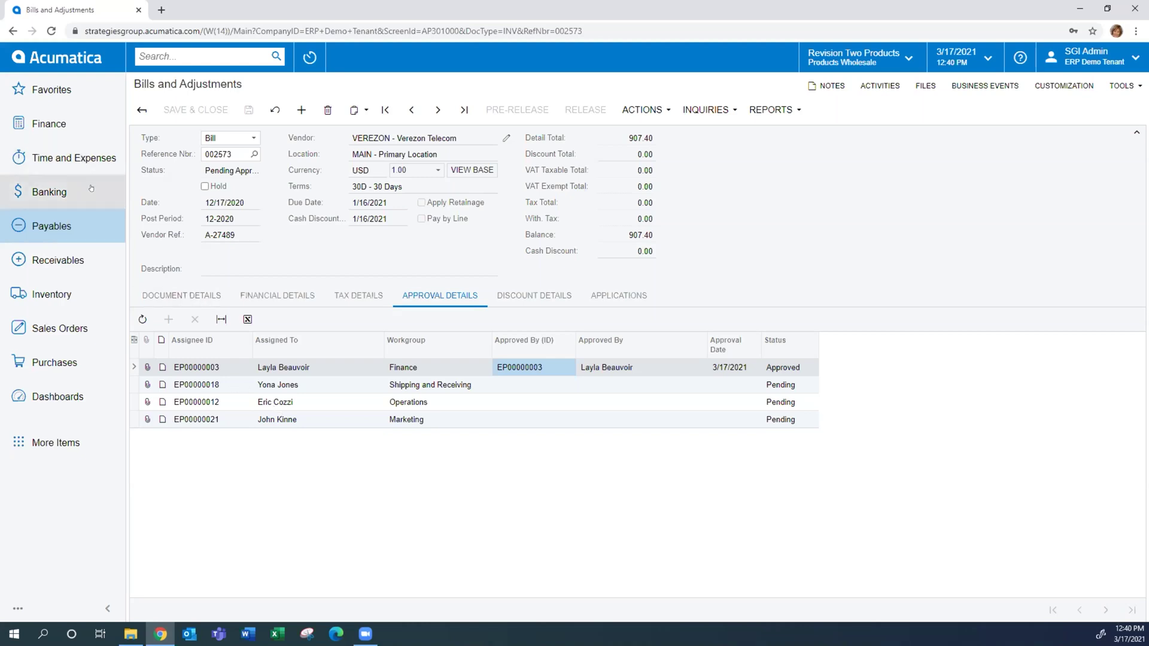
Open stock item AACOMPUT01, Acer Laptop Computer, from the Inventory Stock Items list
click(53, 295)
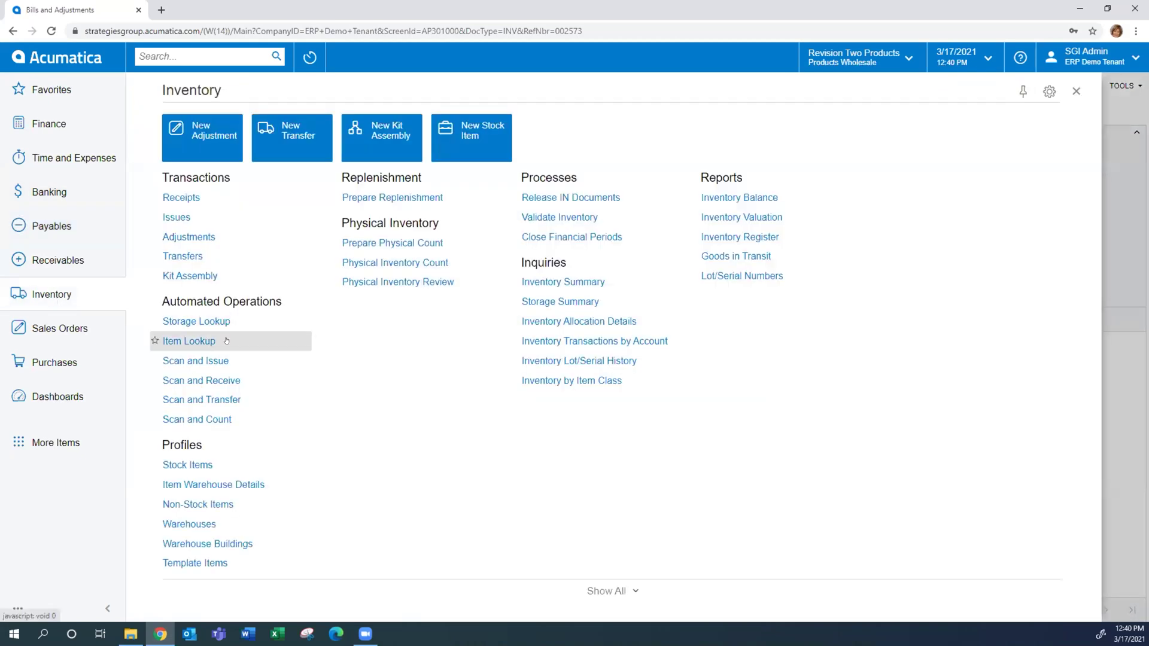
click(174, 465)
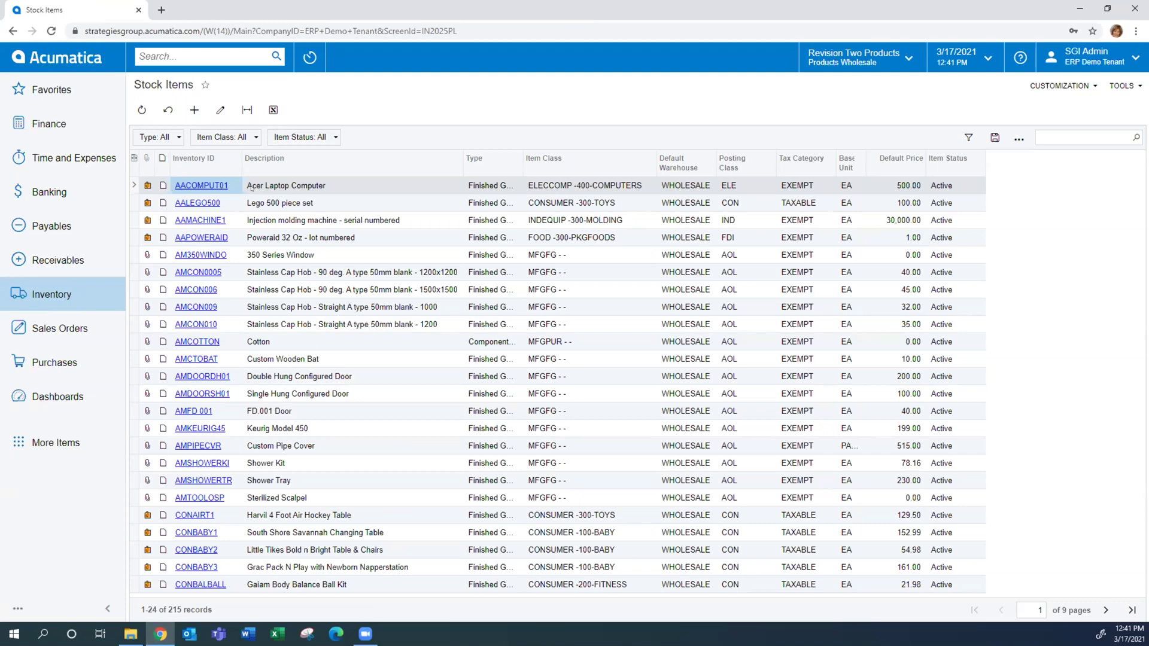
click(203, 184)
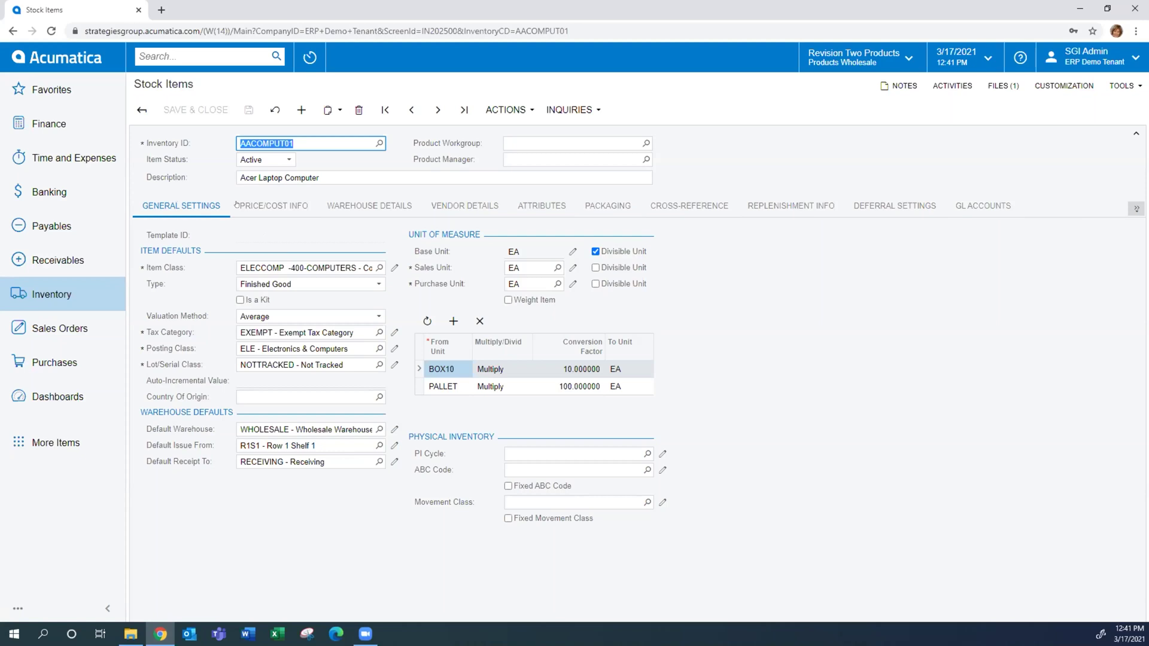
Review the item's Price/Cost, Warehouse, Vendor, Cross-Reference and Replenishment details
click(254, 206)
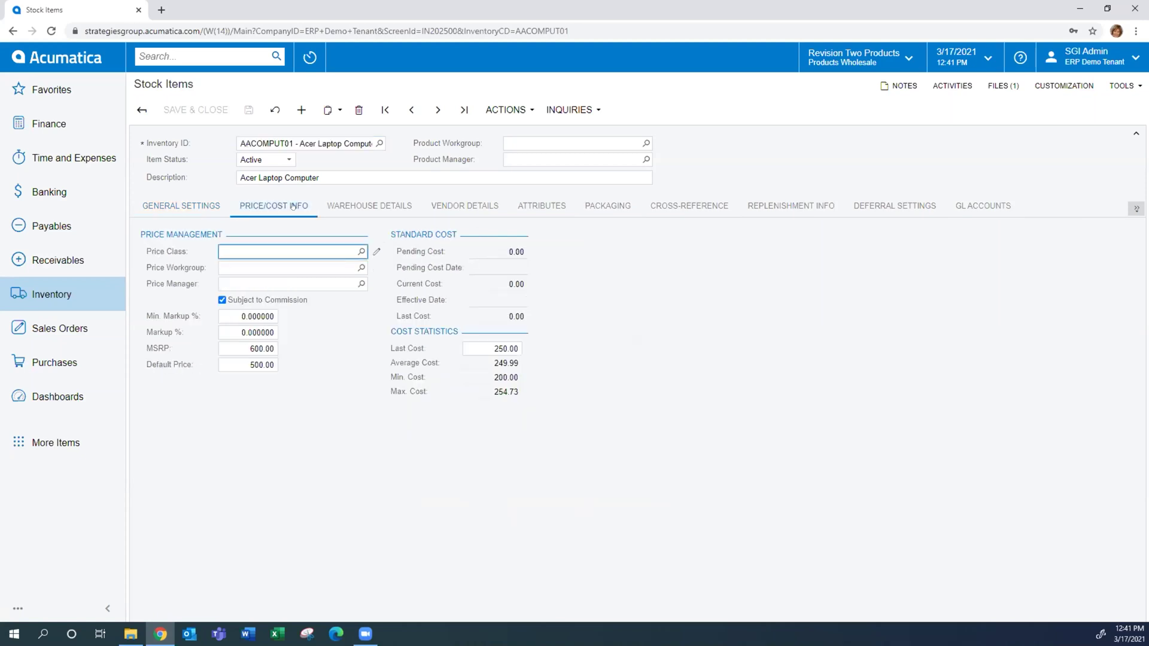
click(369, 206)
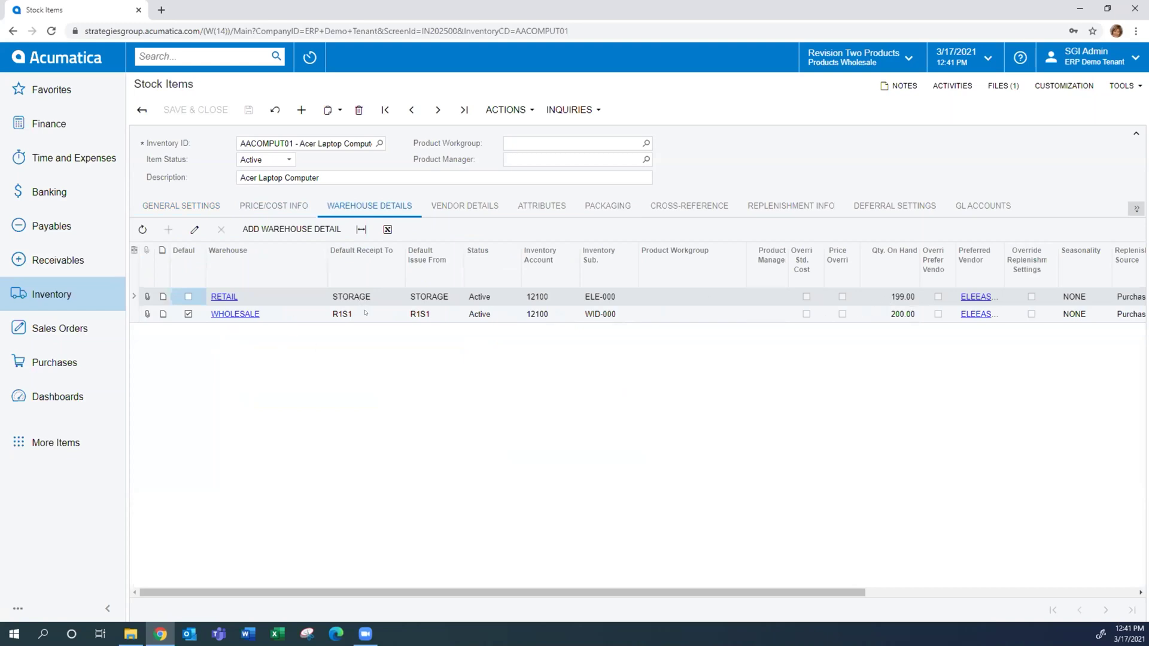
click(455, 206)
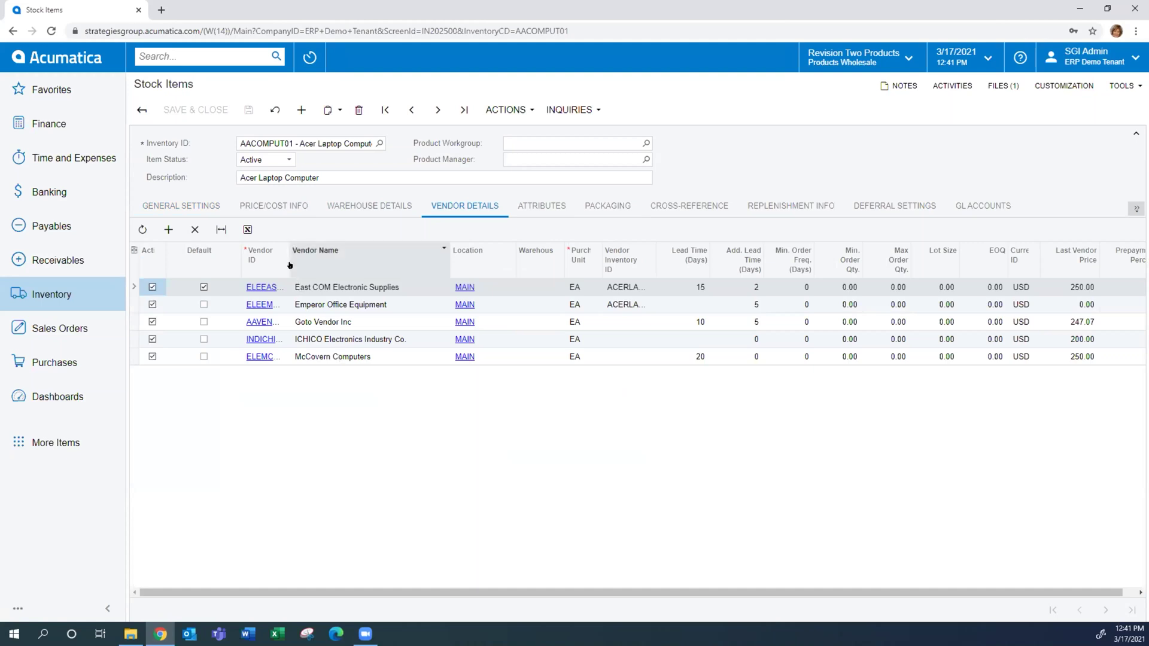
click(693, 201)
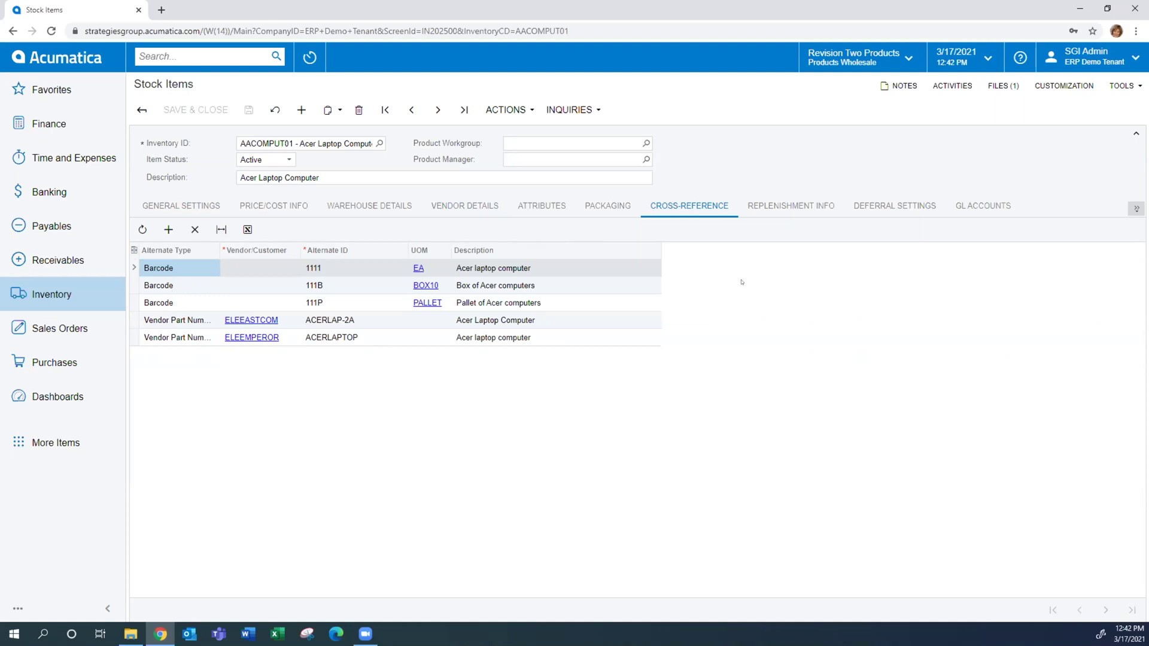
click(768, 209)
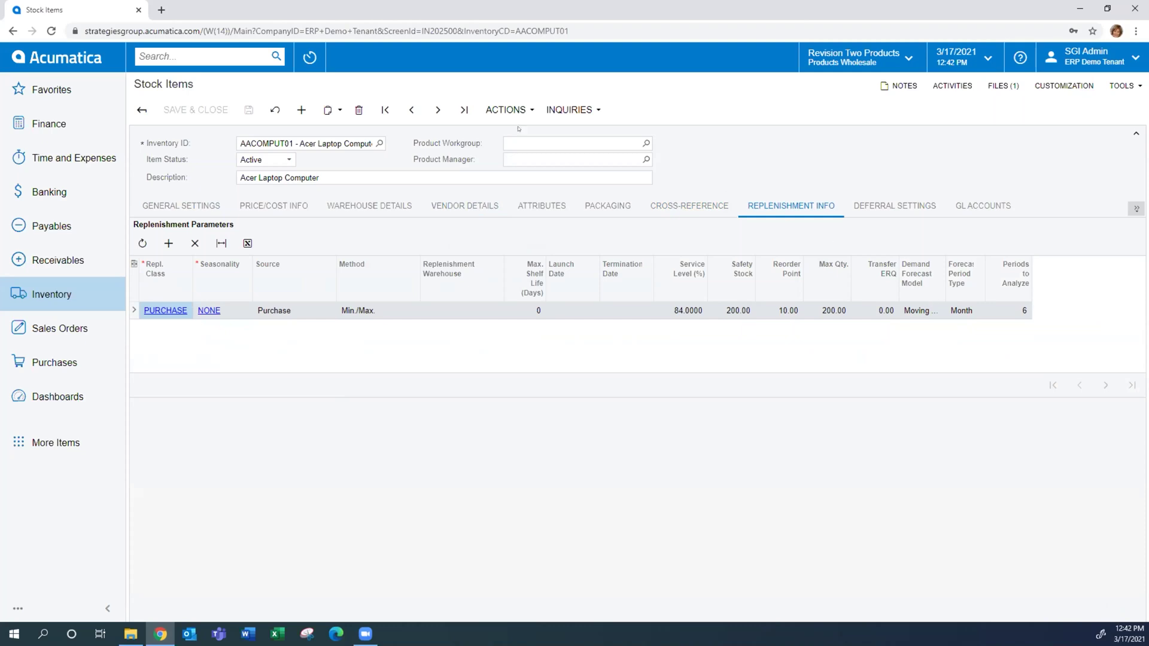
Look over the item's available Actions and Inquiries, then return to the Stock Items list
click(520, 103)
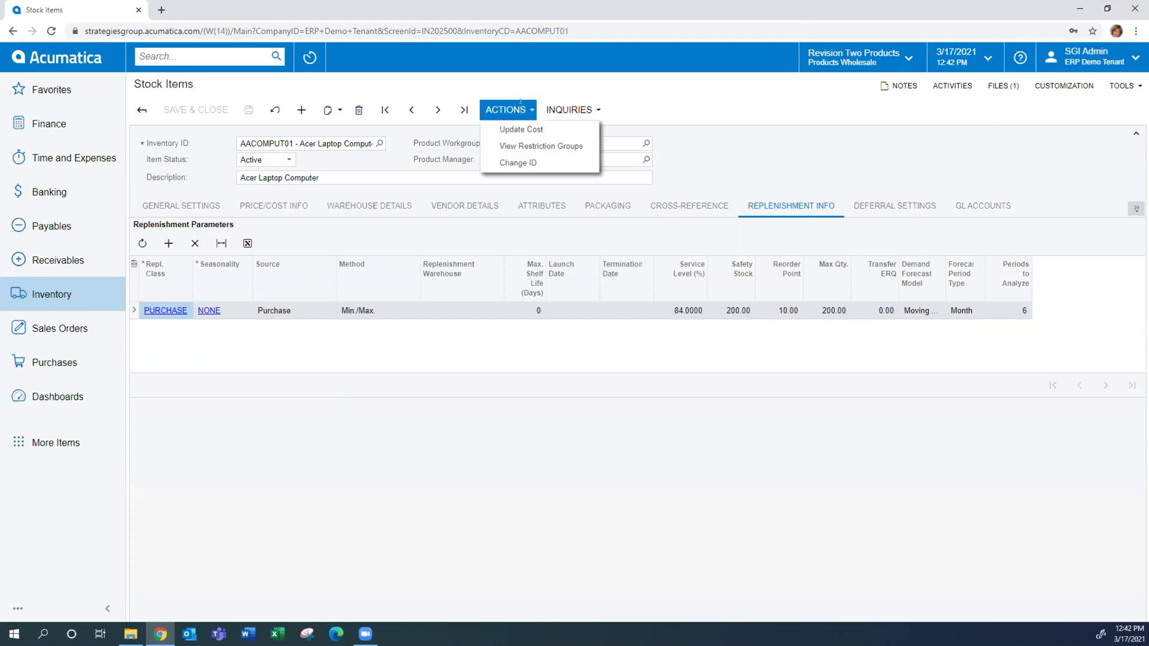
click(554, 110)
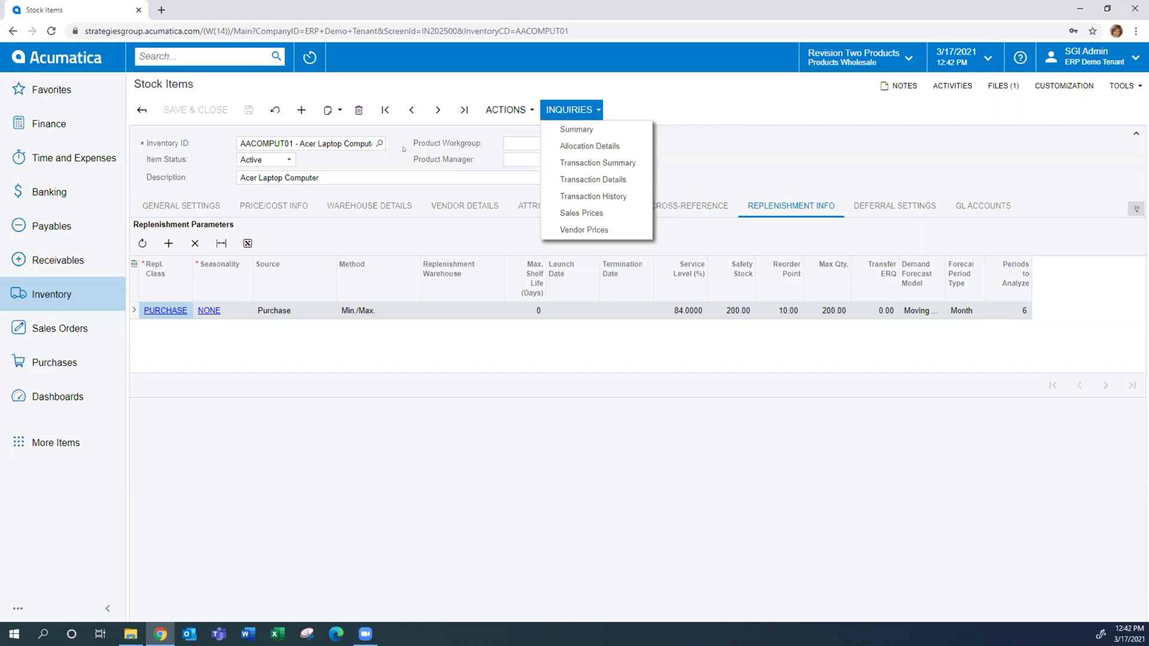
click(141, 109)
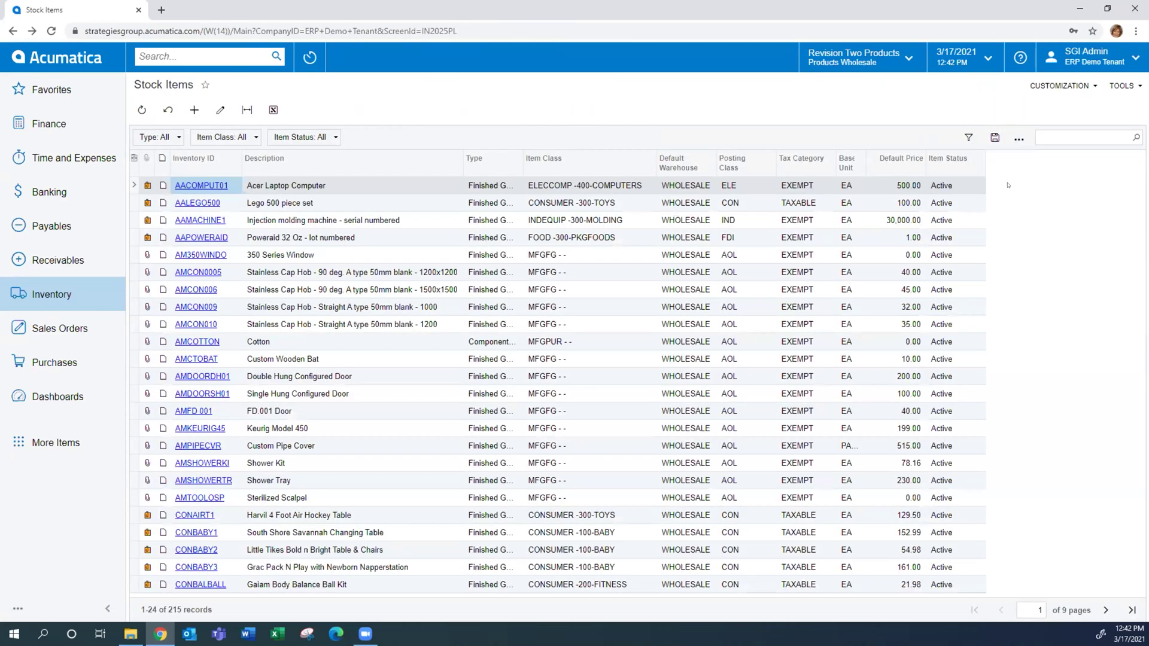
Search stock items for 'resi', open RES01K021 and show its Attributes tab with a wider Attribute column
click(1037, 131)
text(resi)
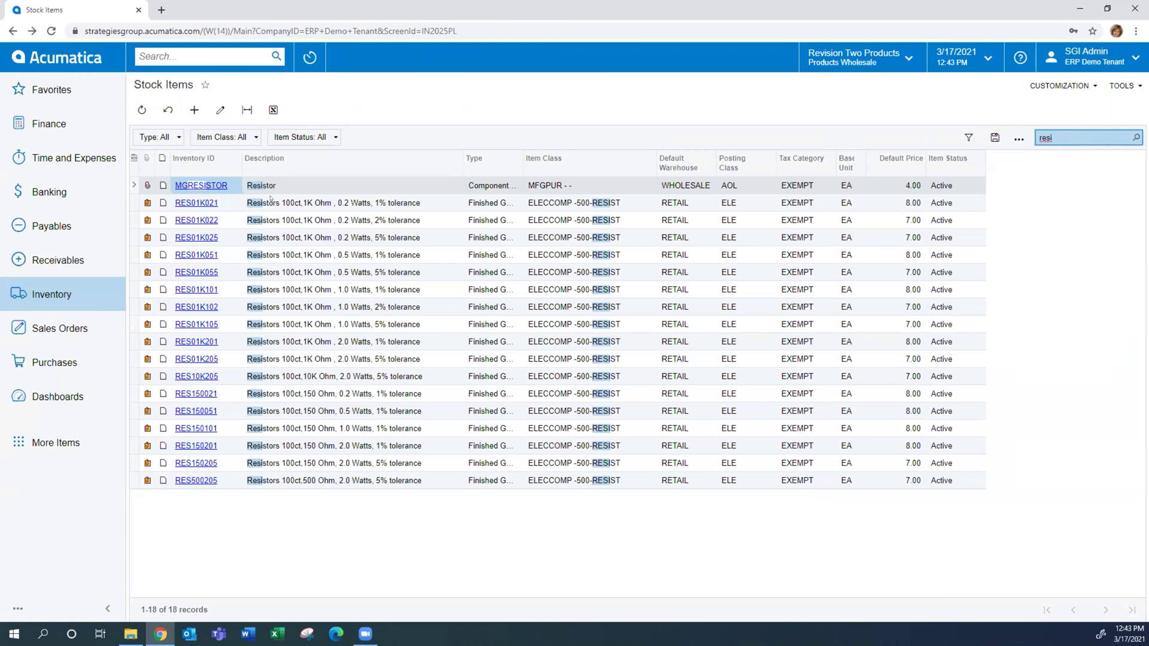
double_click(273, 203)
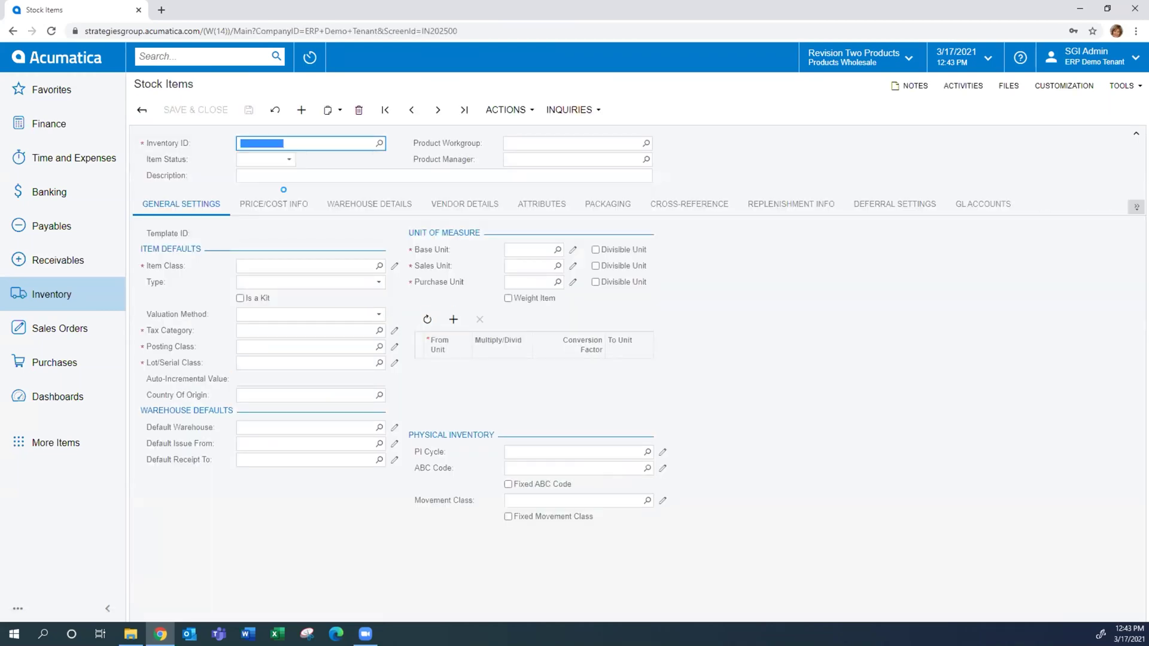
click(537, 205)
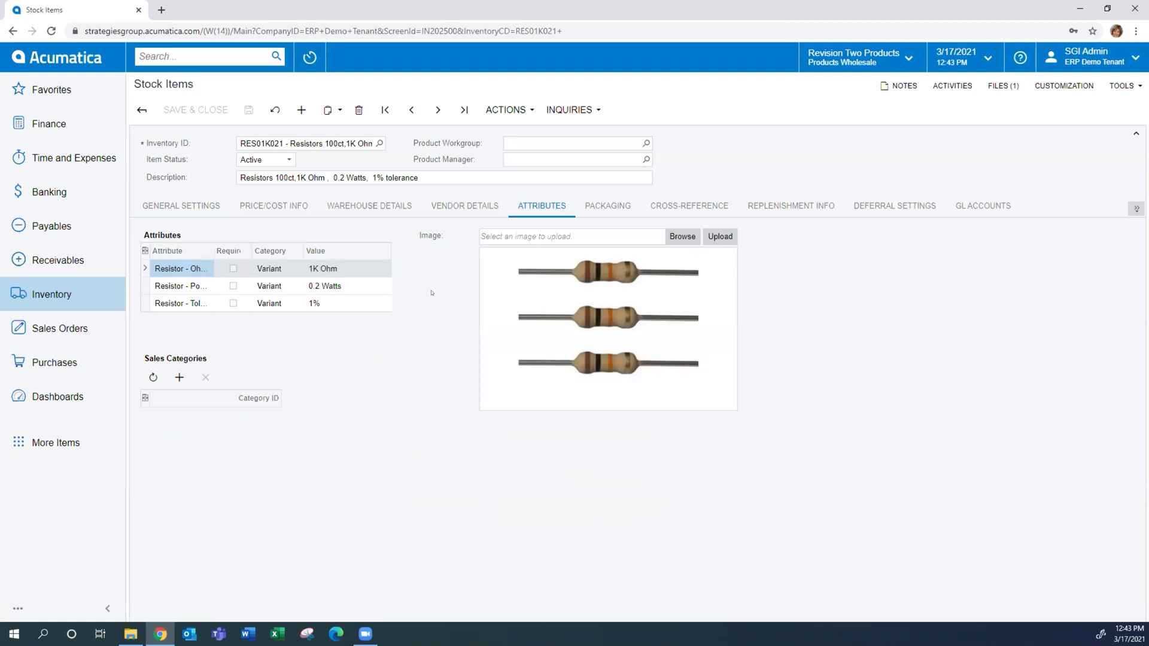
drag(215, 248, 242, 245)
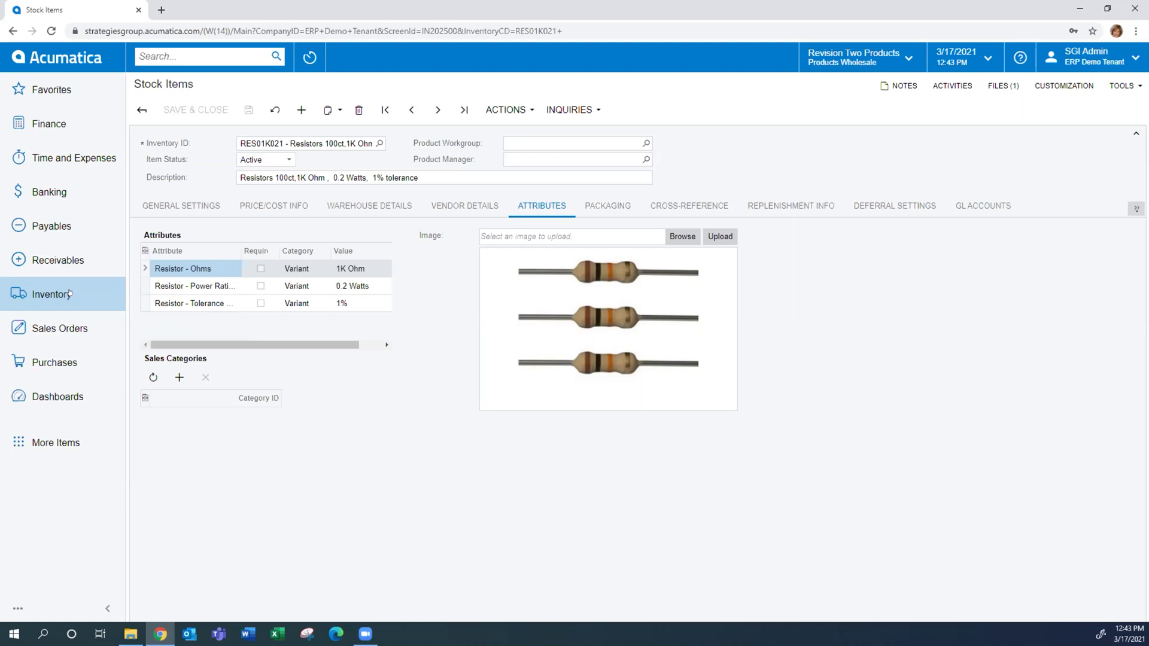
Open the Receivables Customers screen in a new browser tab
click(56, 260)
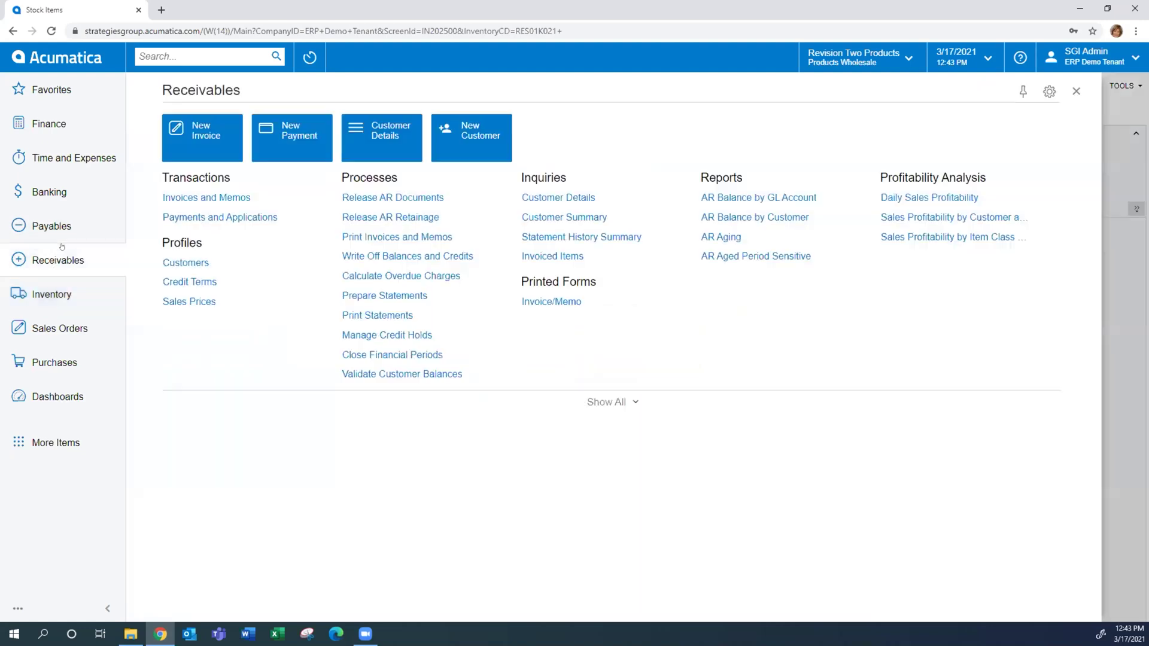
right_click(185, 262)
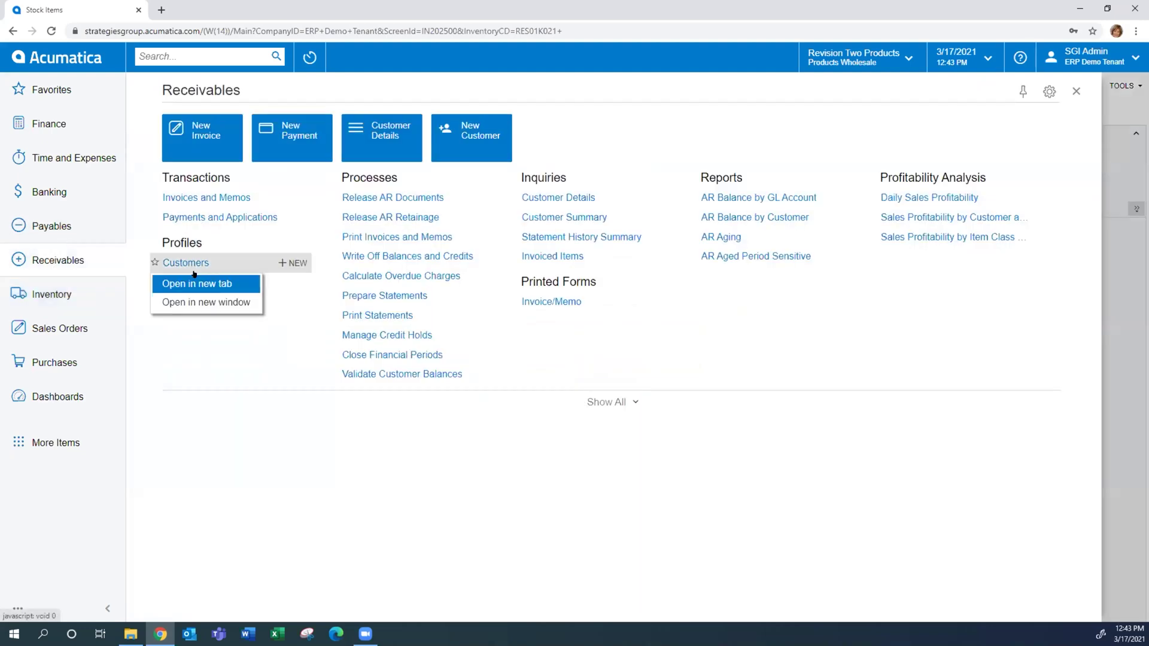
click(193, 282)
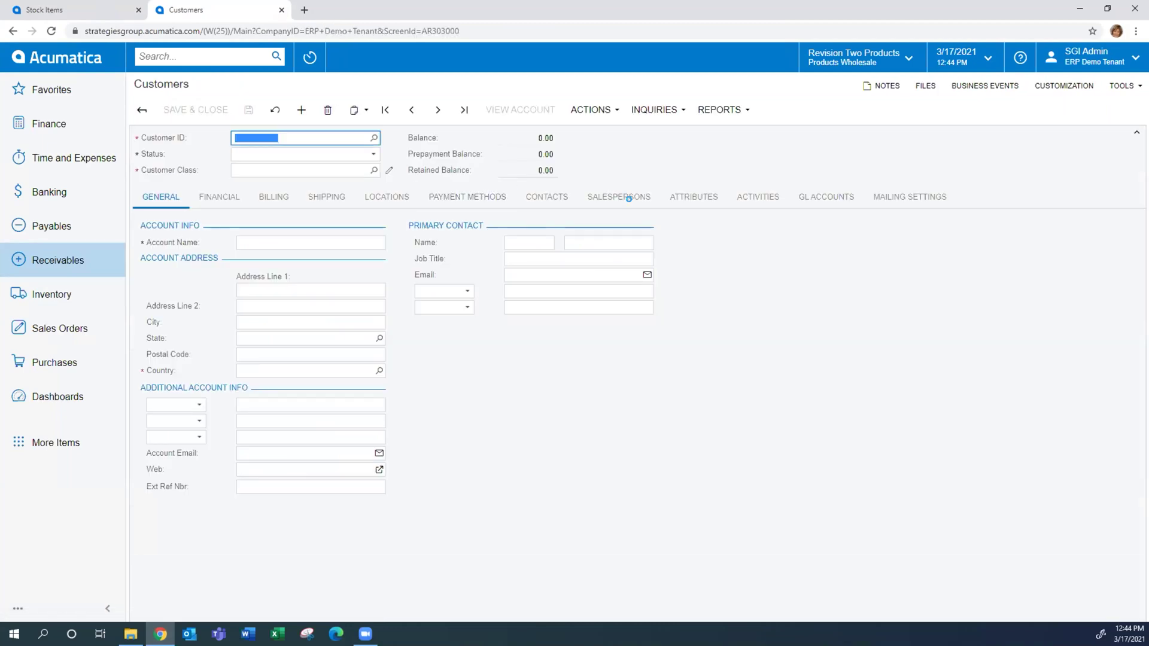
Review the Alta Ace customer's attributes, then its general account information
click(693, 197)
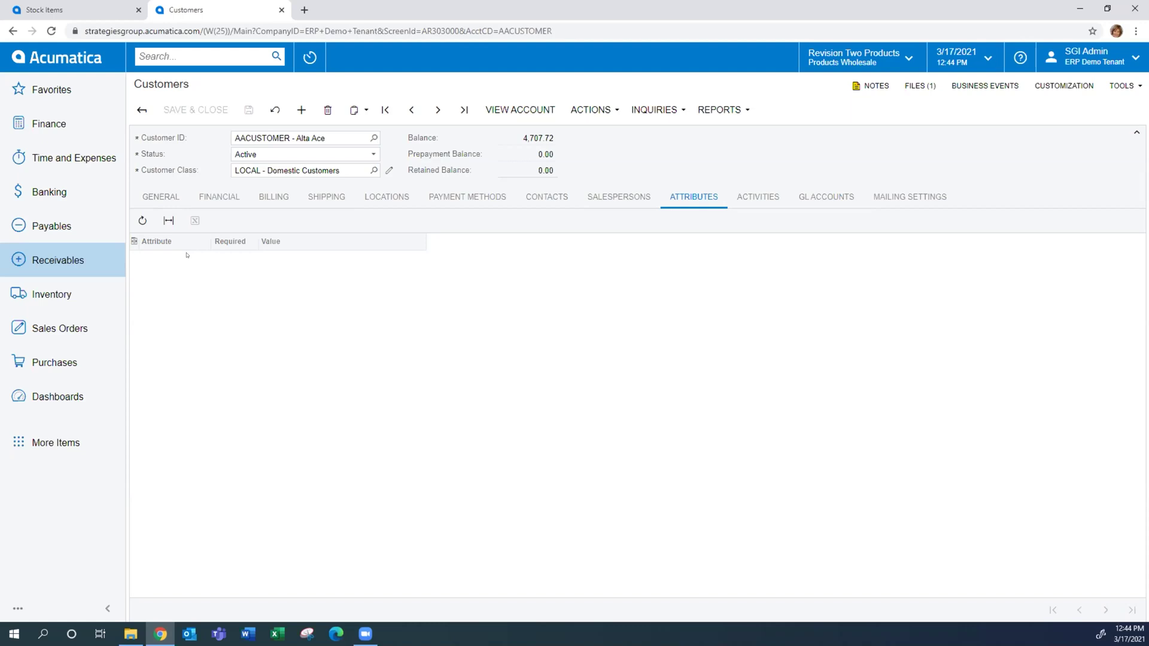
click(157, 202)
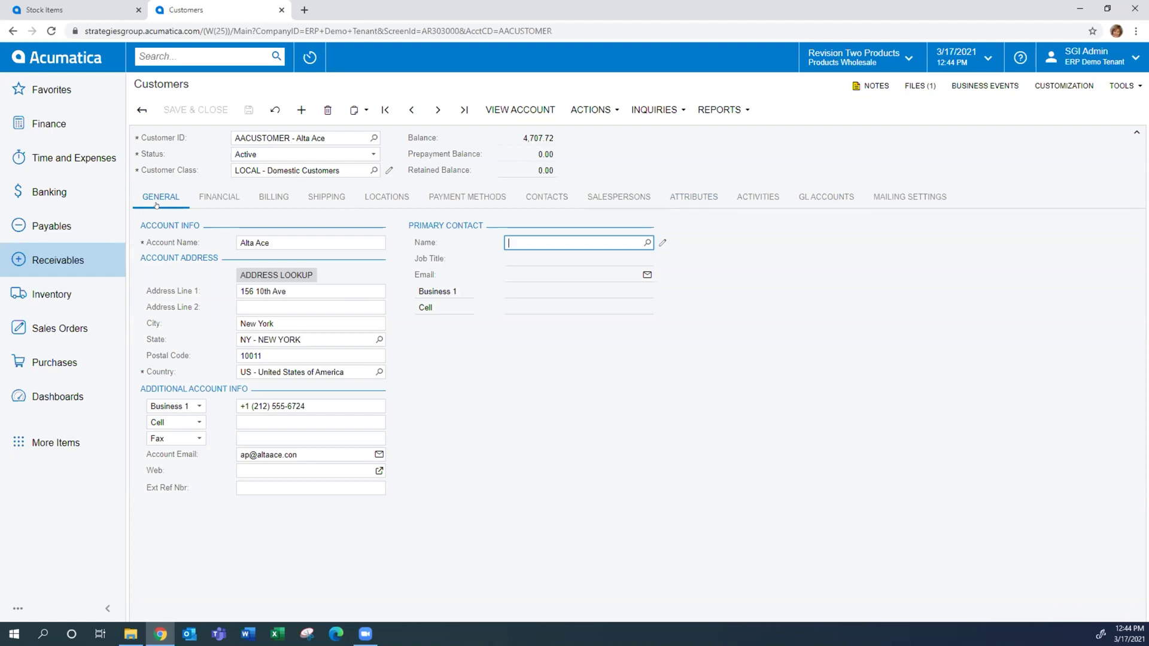
click(61, 293)
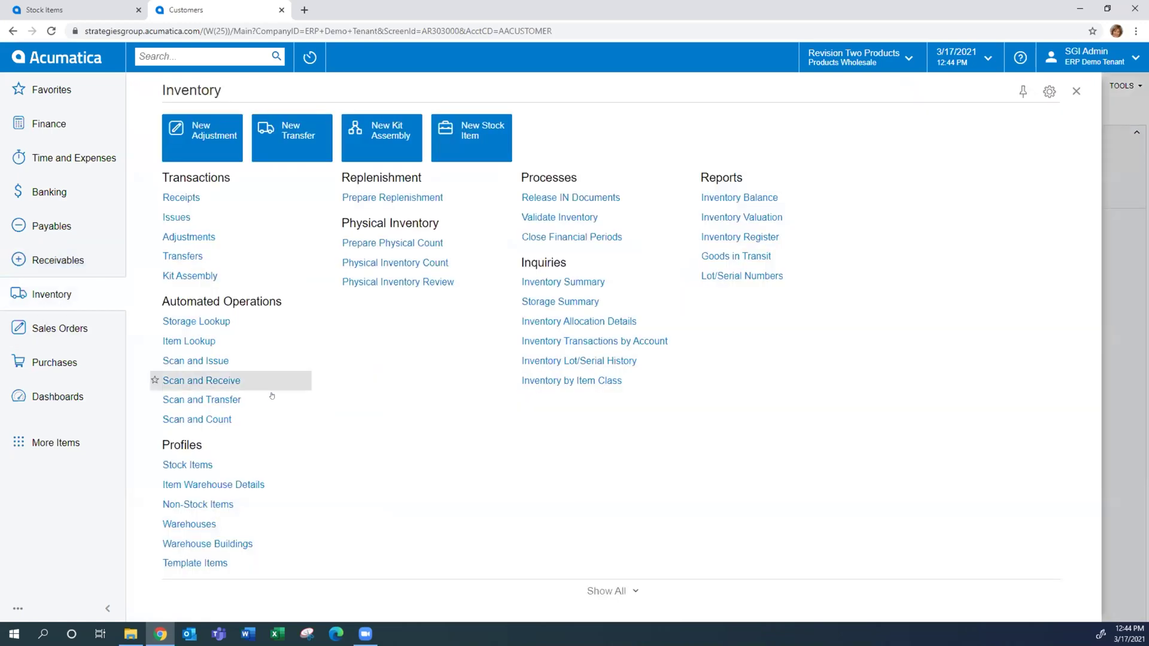
Open Inventory Stock Items and filter the list by 'res' to 21 matching items
click(195, 465)
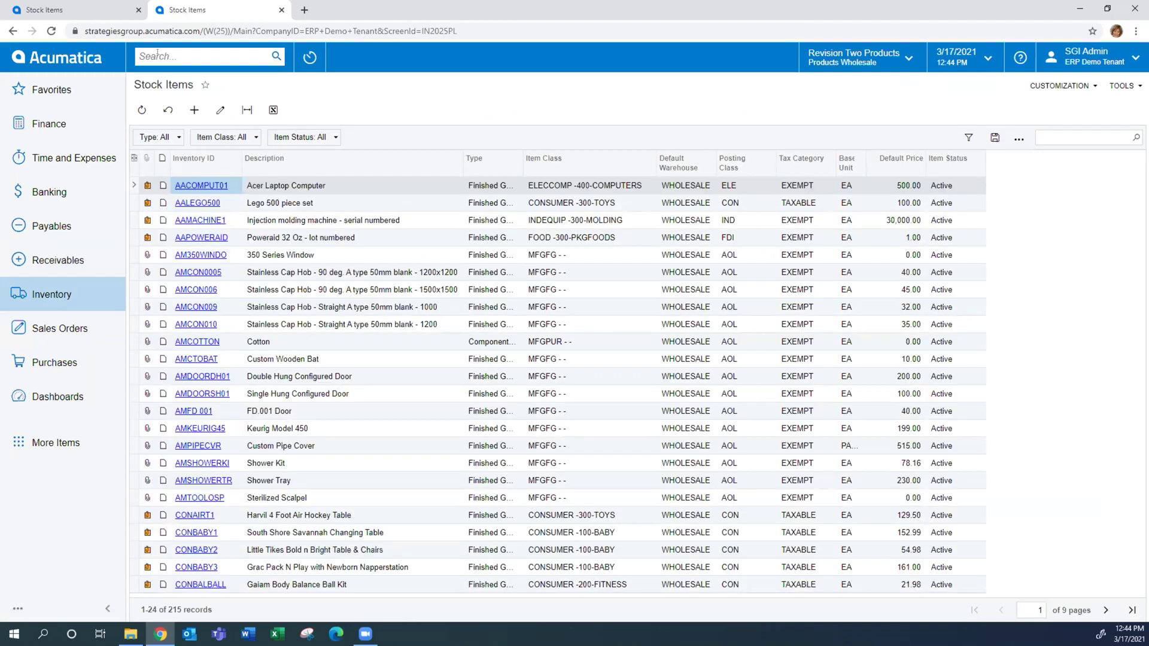
click(1084, 137)
text(res)
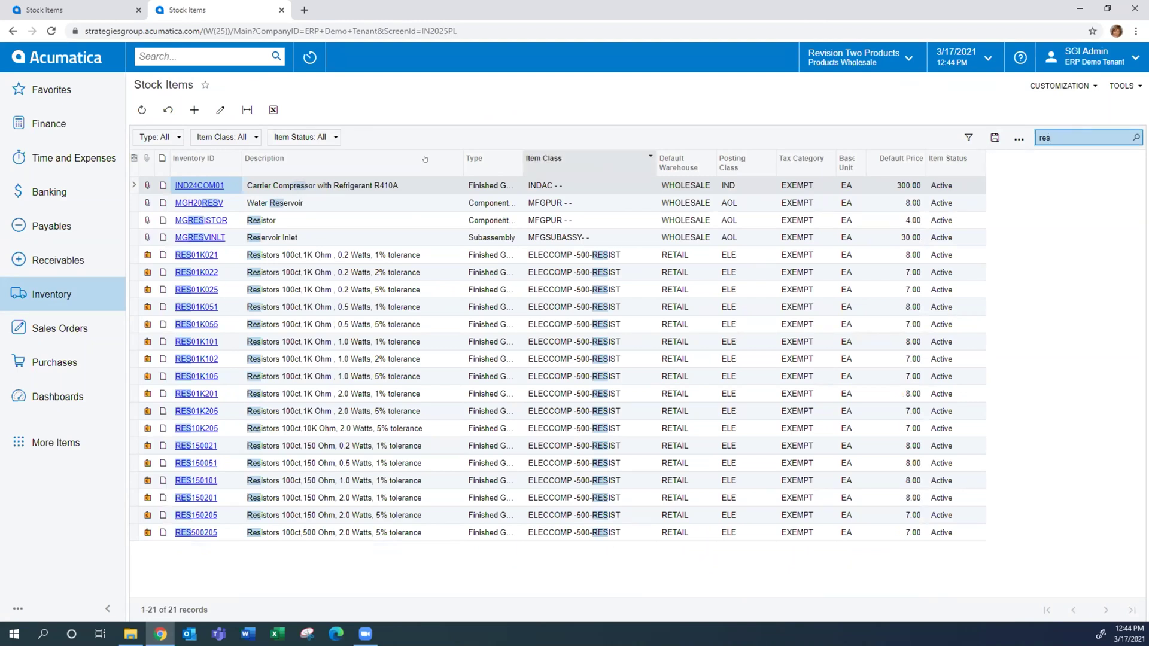
click(158, 52)
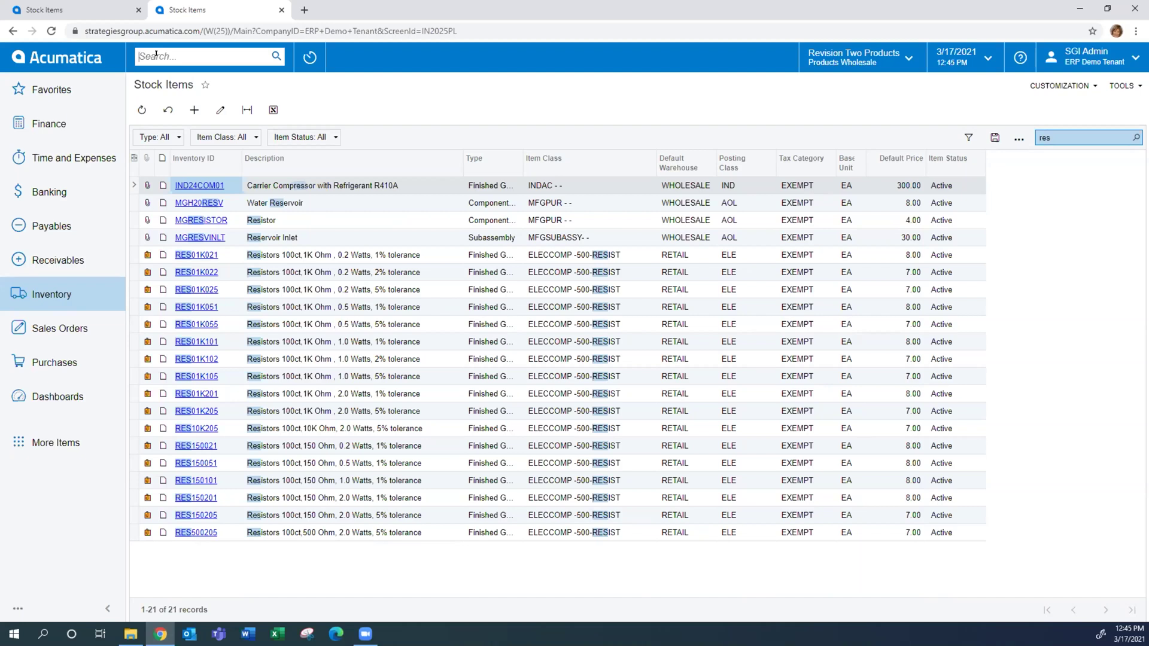
Site-search 'resist' among Transactions and Profiles, then change the search to 'index'
text(resist)
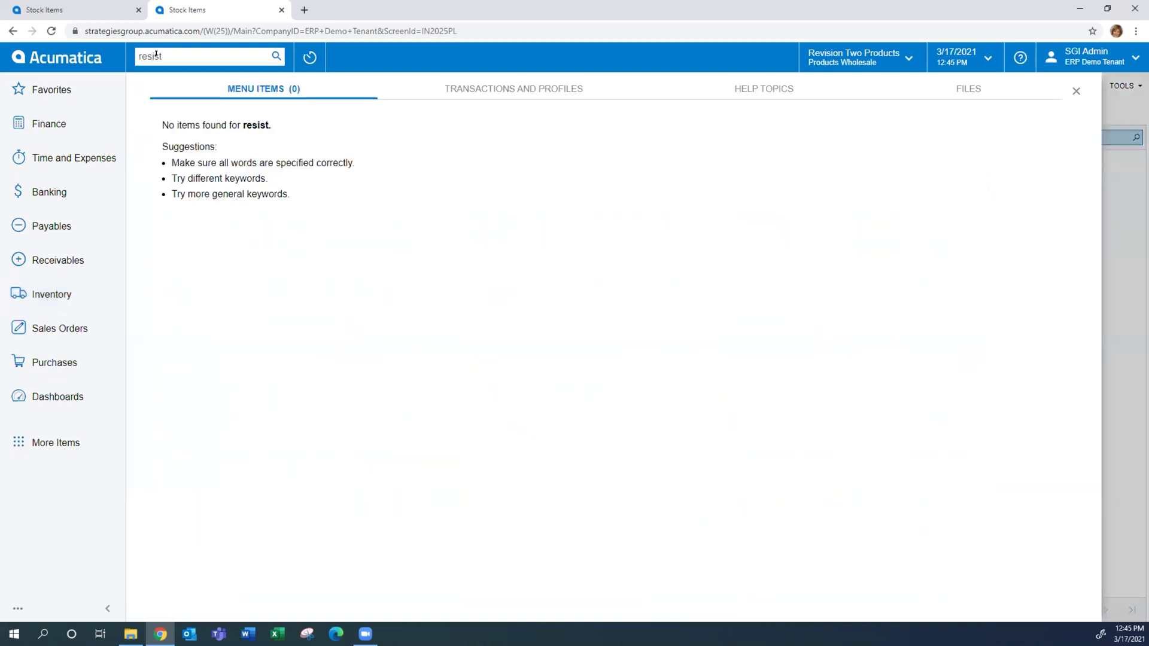
click(513, 89)
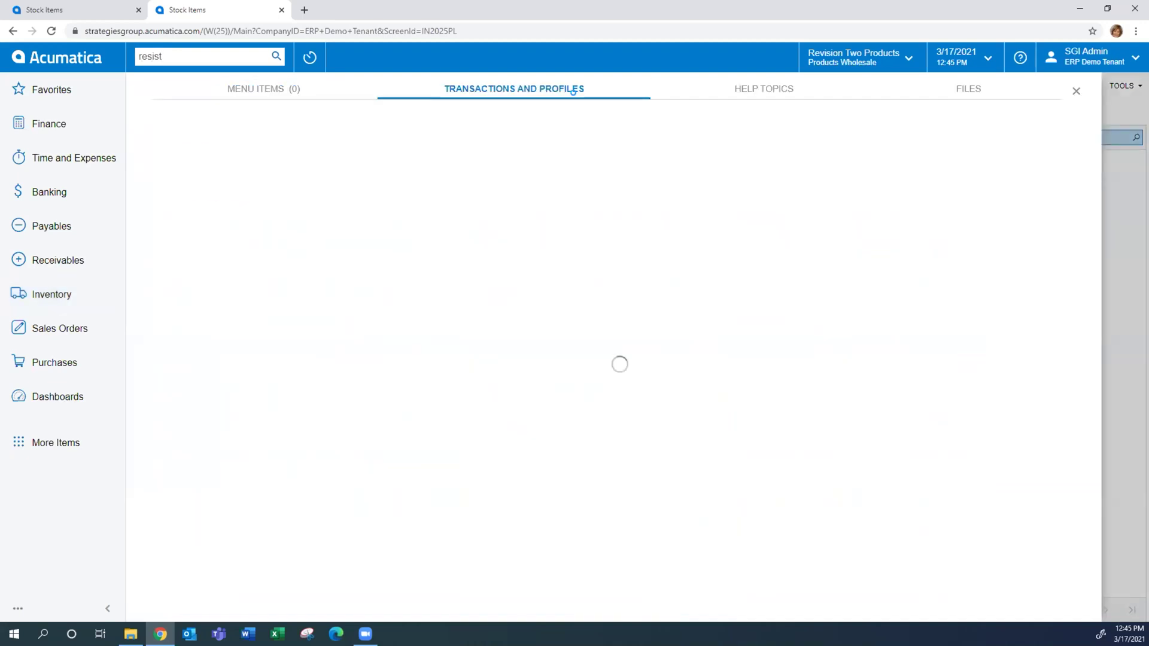
drag(167, 55, 44, 55)
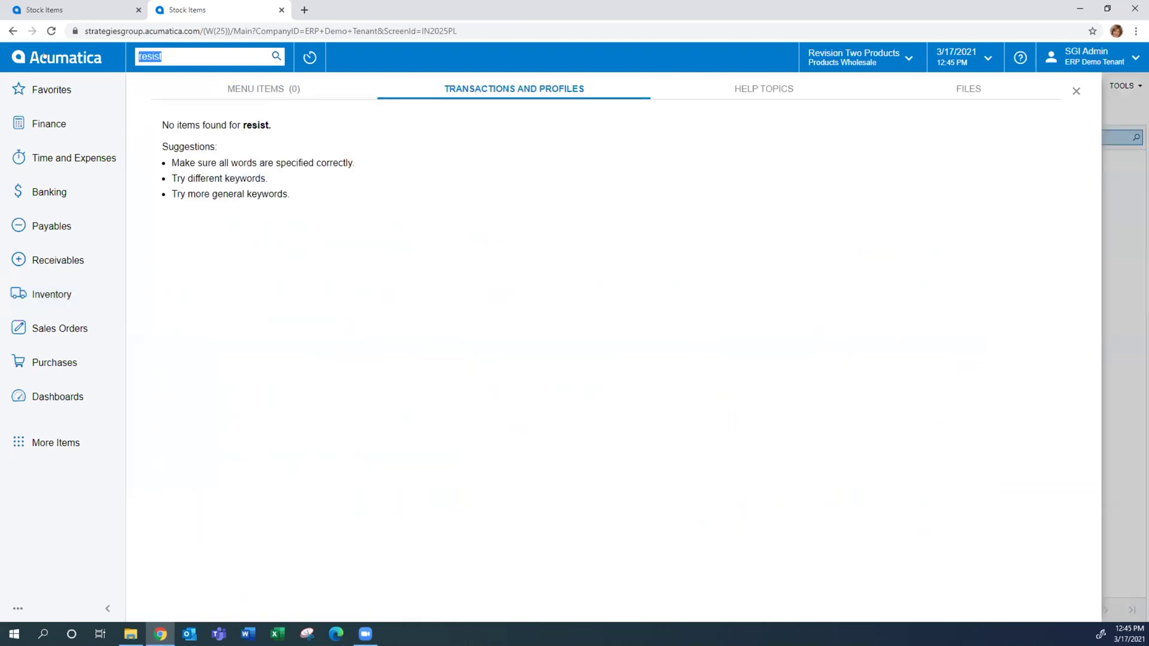
text(index)
Try searching 'rein', then search 'index' and open Rebuild Full-Text Entity Index
drag(172, 56, 25, 83)
key(BackSpace)
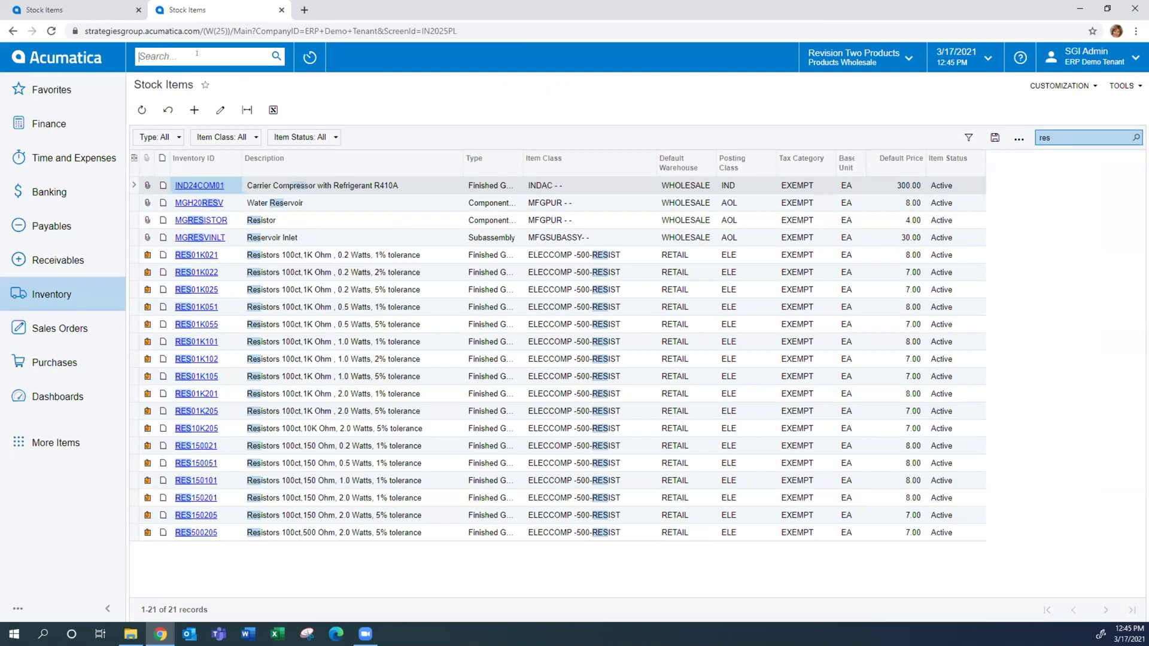
text(ren)
key(BackSpace)
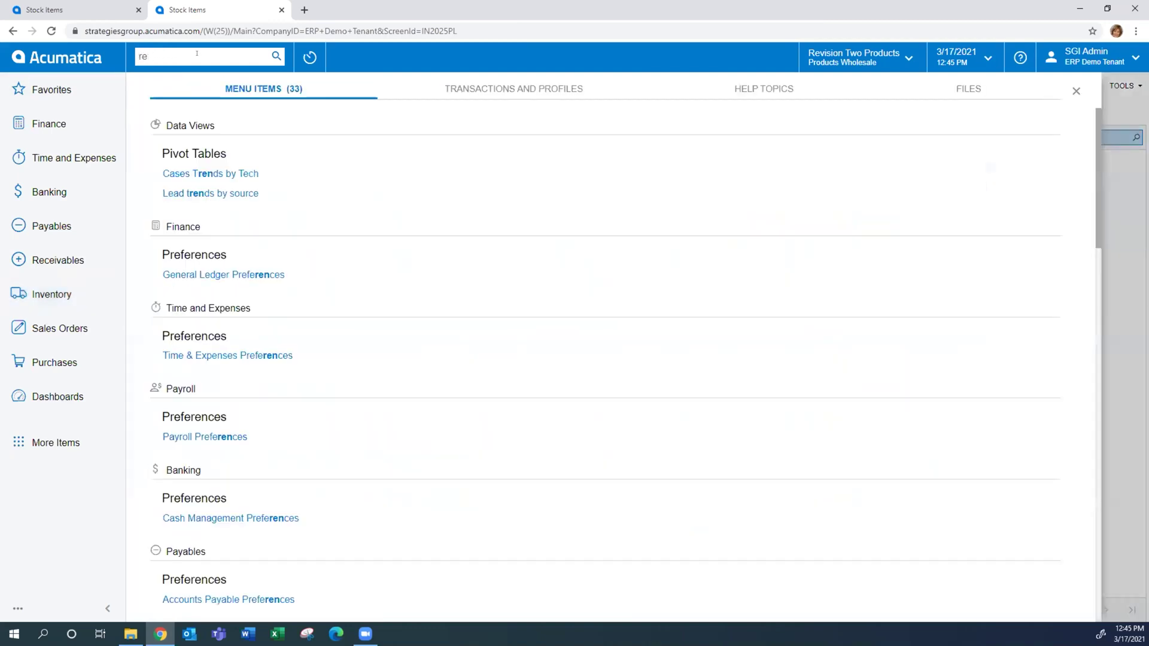
text(in)
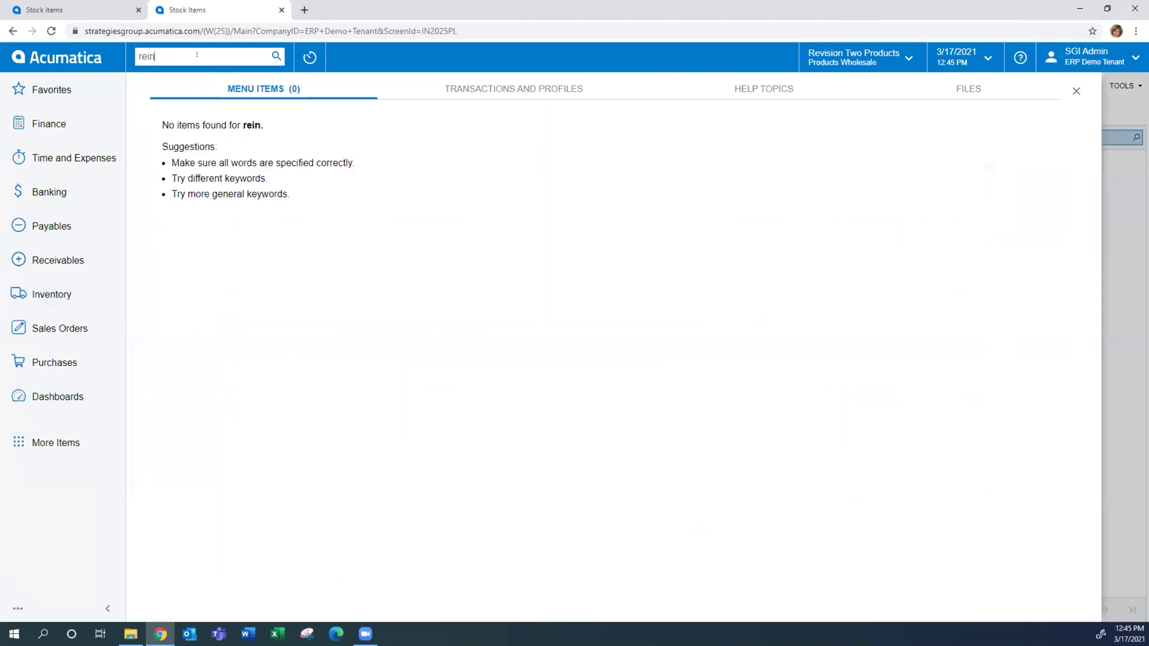
drag(197, 54, 126, 61)
text(index)
click(242, 172)
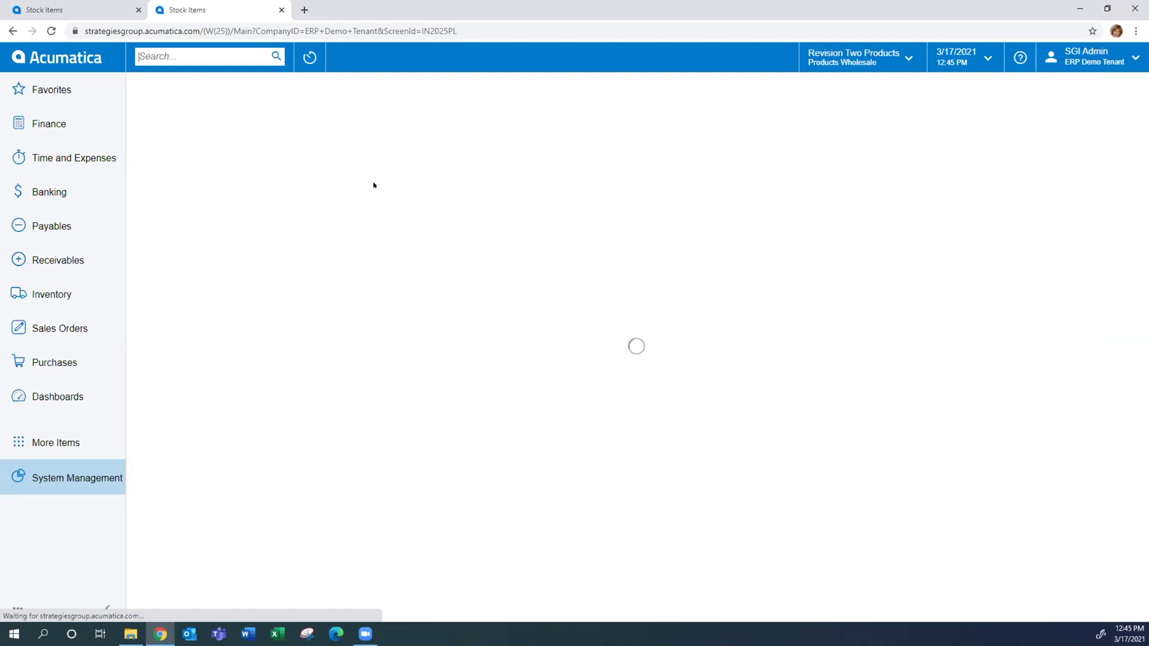
In the first tab, run a site-wide search for 'customer'
click(98, 6)
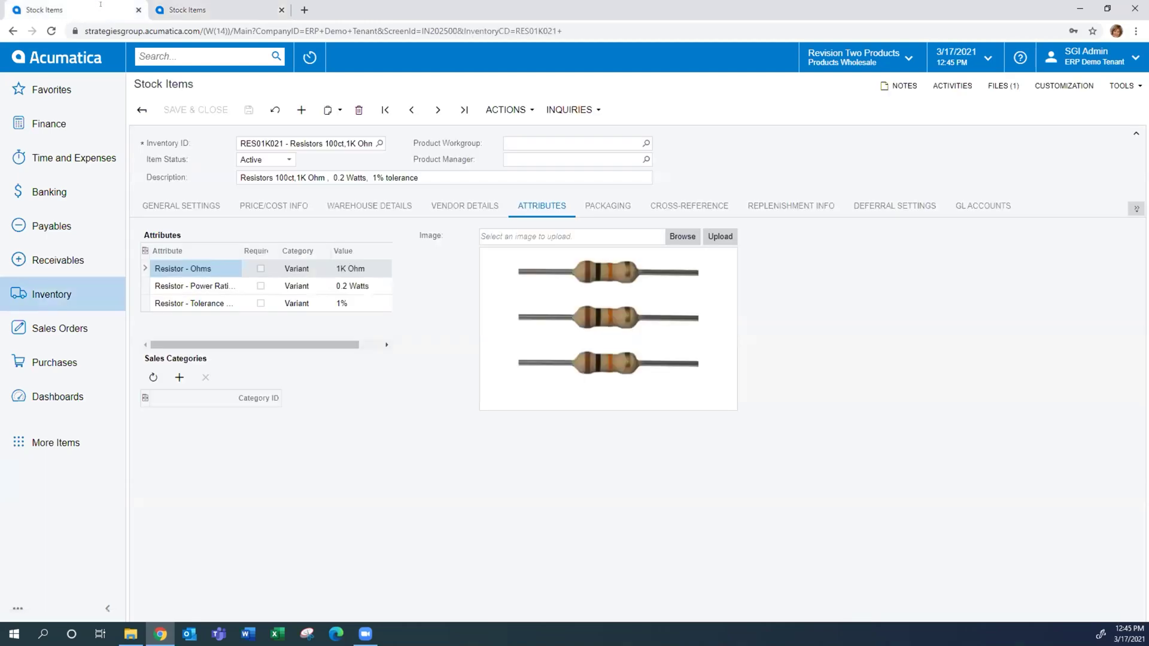
click(175, 53)
text(customer)
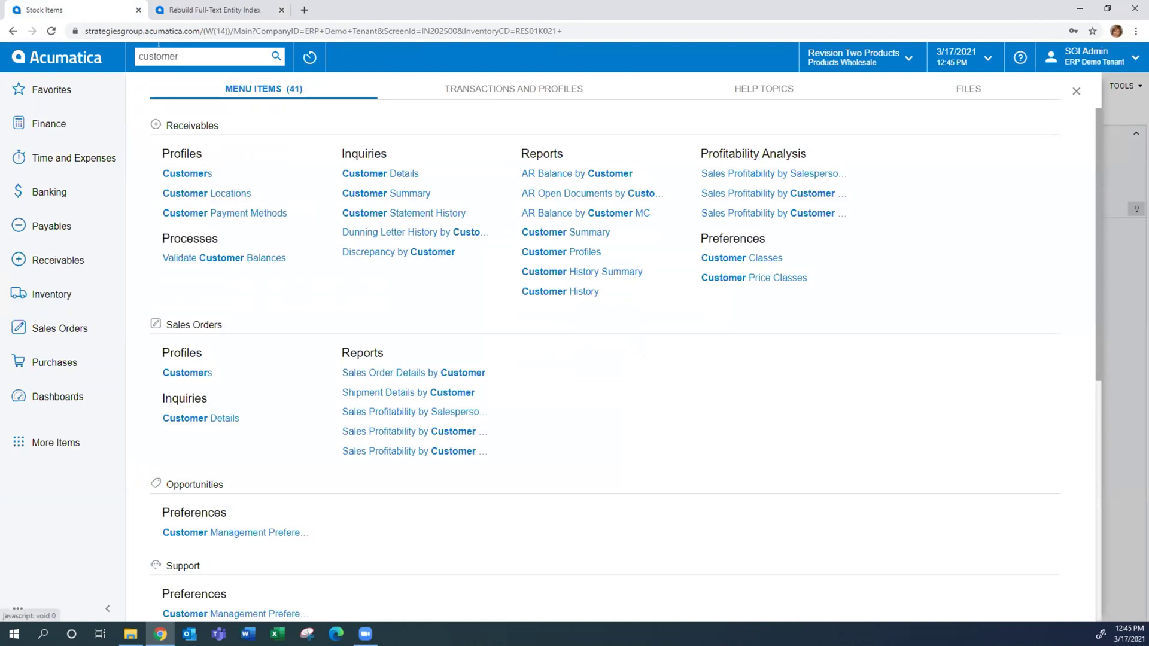
Start rebuilding the full-text index for all entities with Process All
click(176, 5)
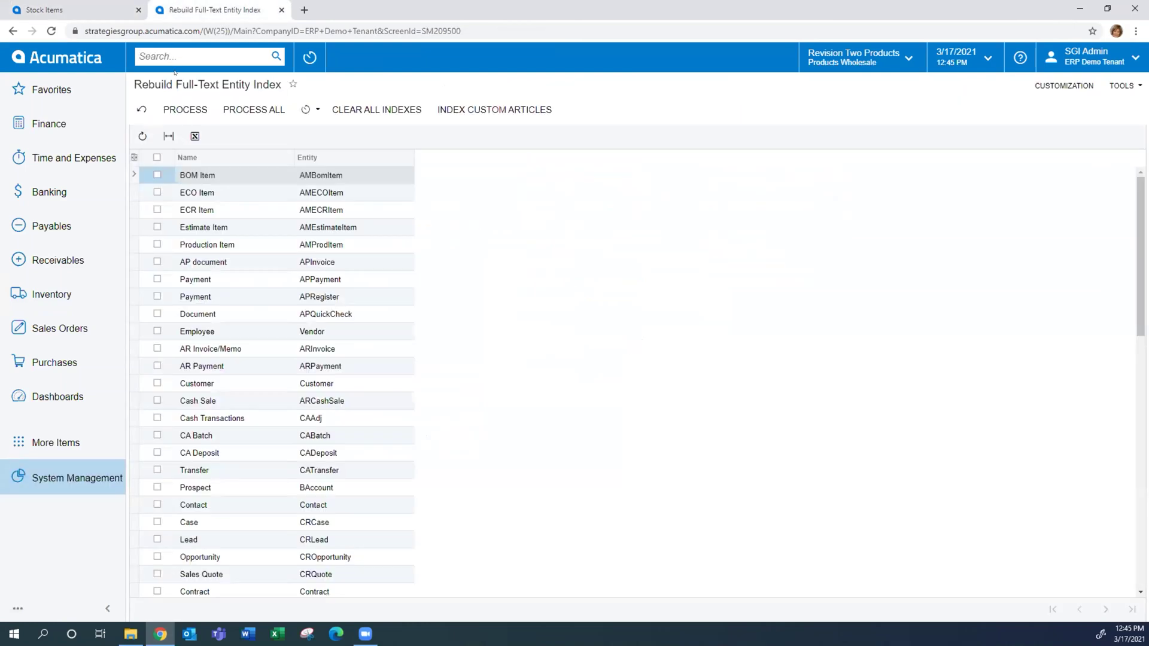
click(254, 110)
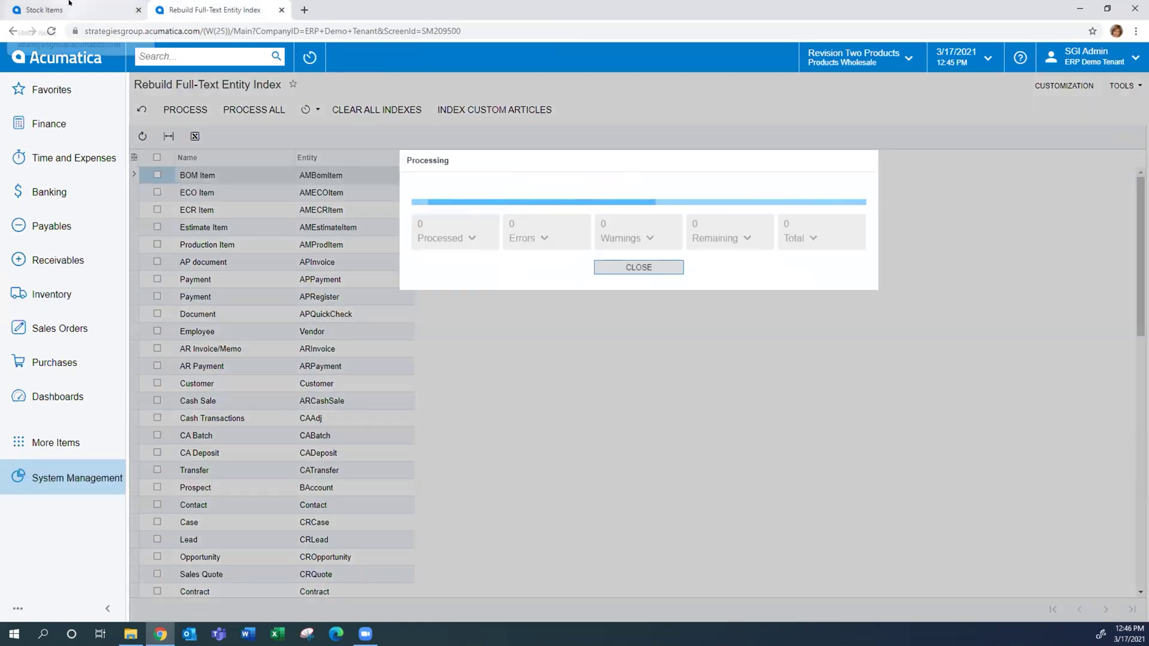
click(111, 9)
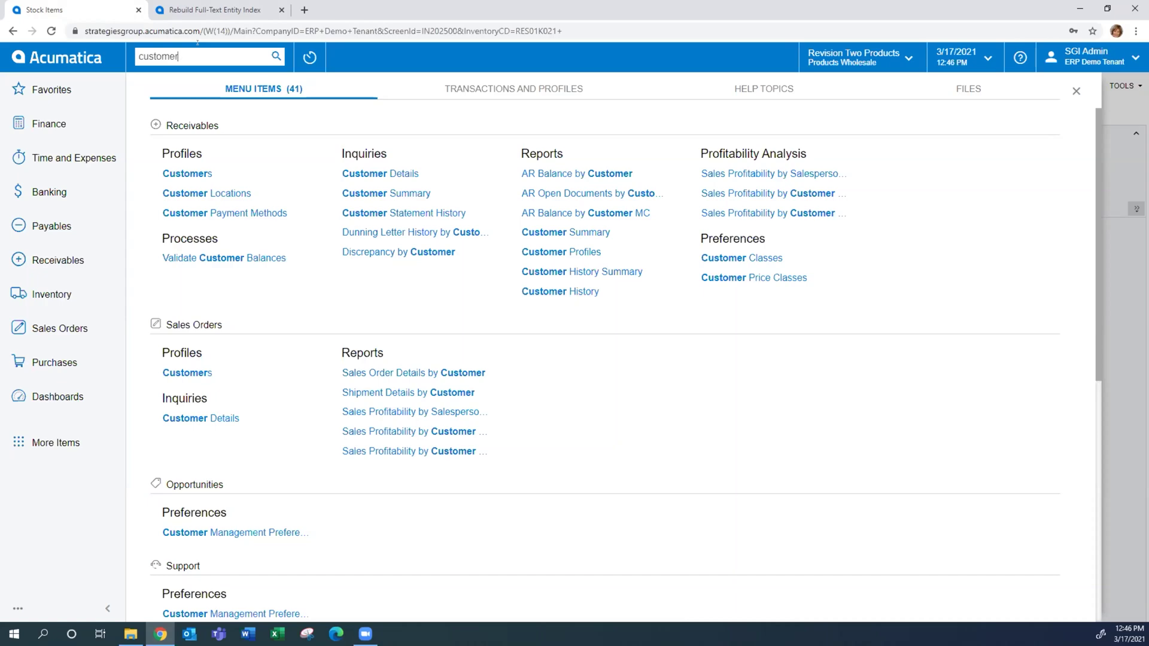
Replace the search with 'sales pri' and open Sales Prices under Sales Orders > Profiles
scroll(281, 190, down, 7)
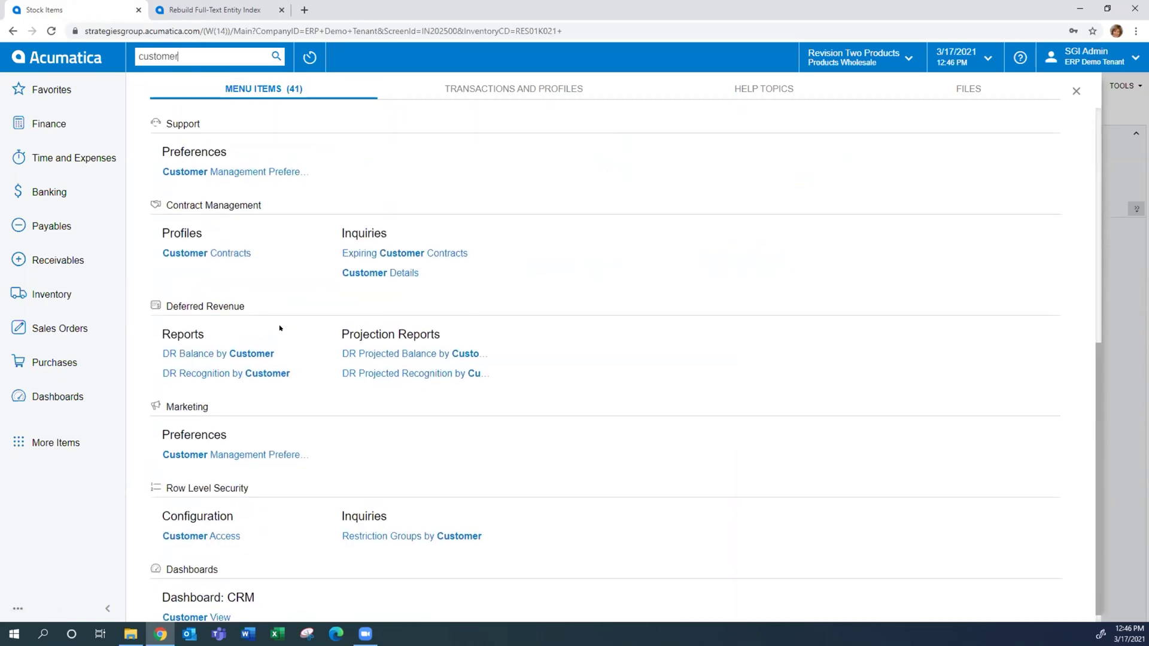
scroll(280, 328, up, 7)
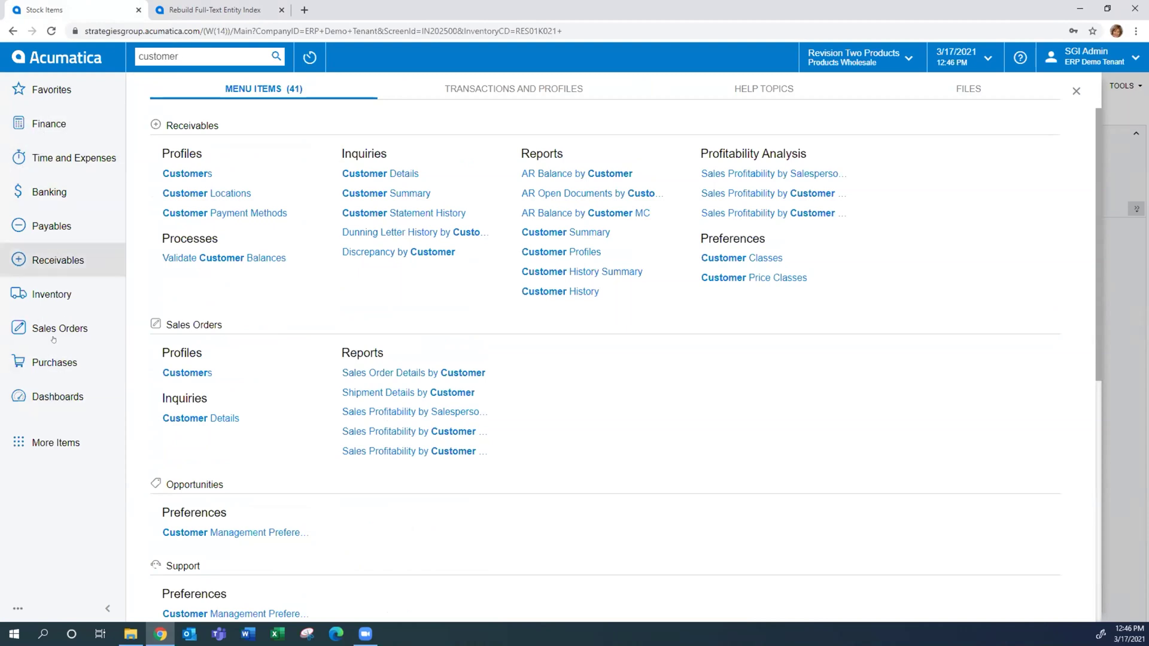
double_click(195, 54)
text(sales)
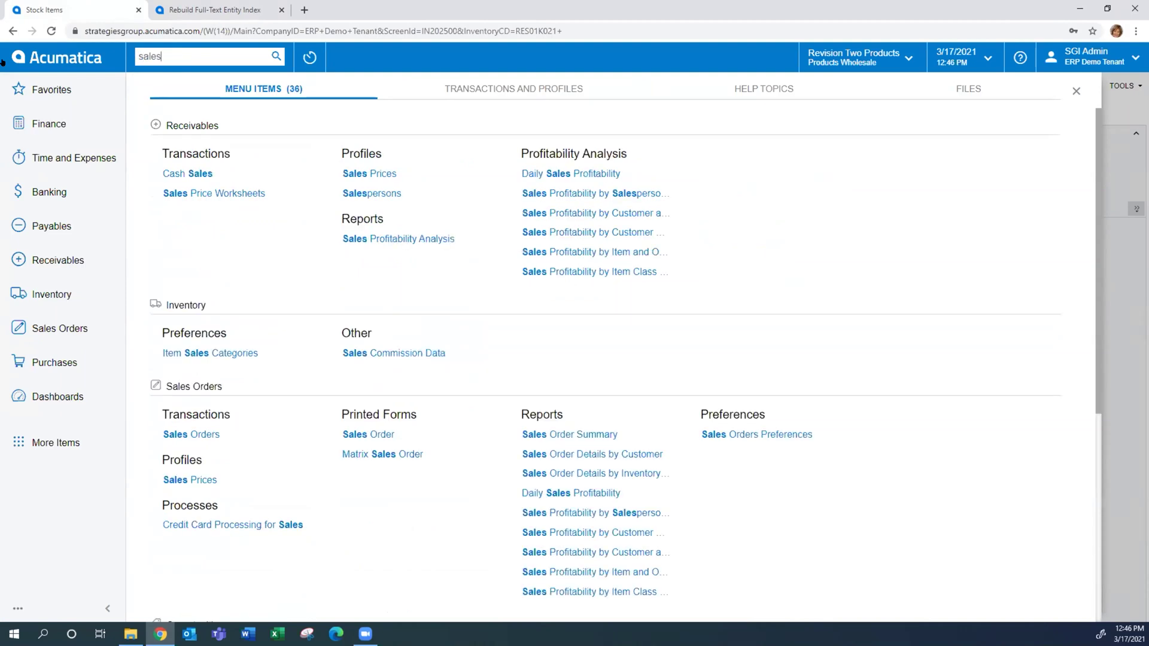
text( pri)
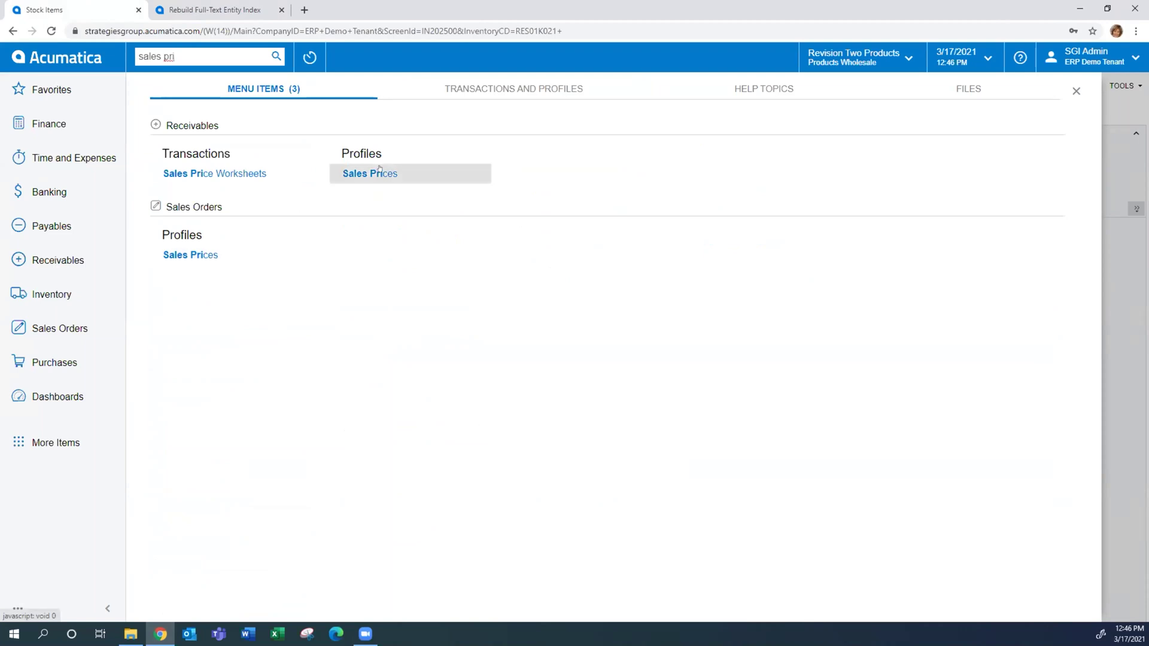
click(174, 253)
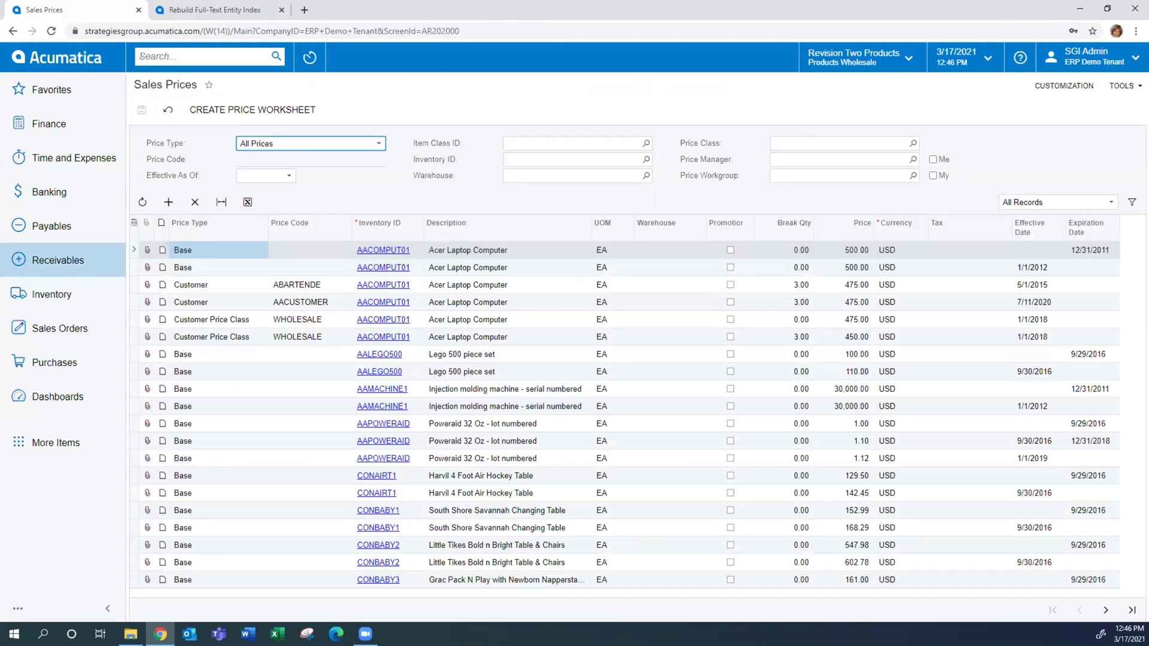
Search 'aales pri', view the matching help topics, then close the search panel
click(142, 56)
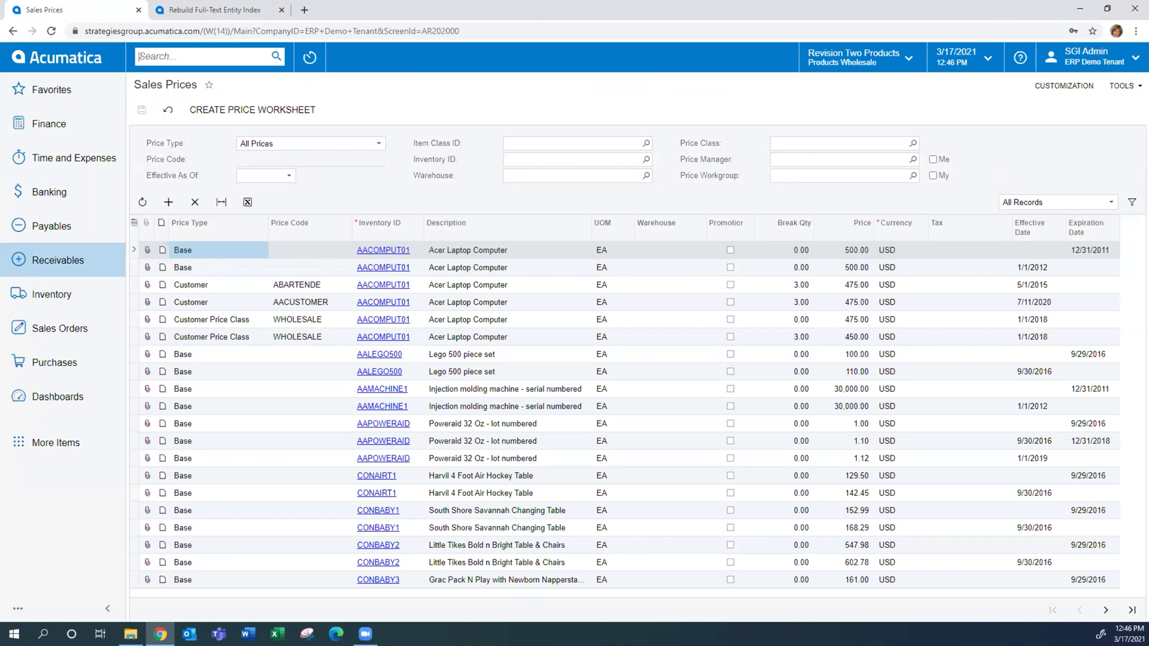
text(a)
text(ales)
text( pri)
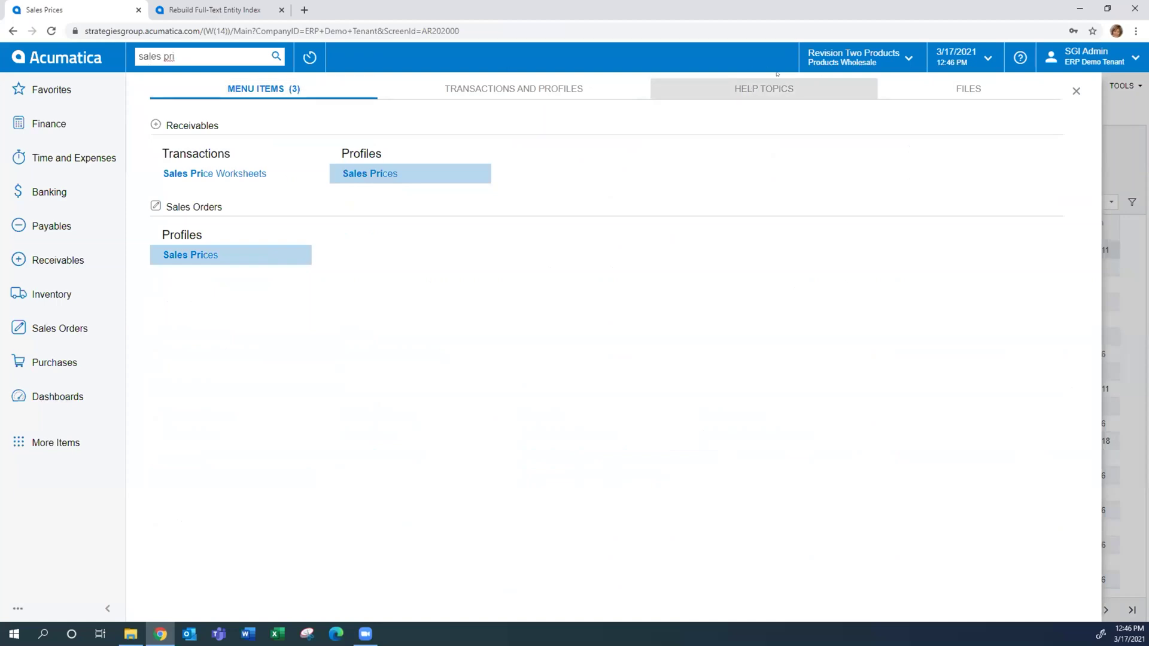
click(749, 90)
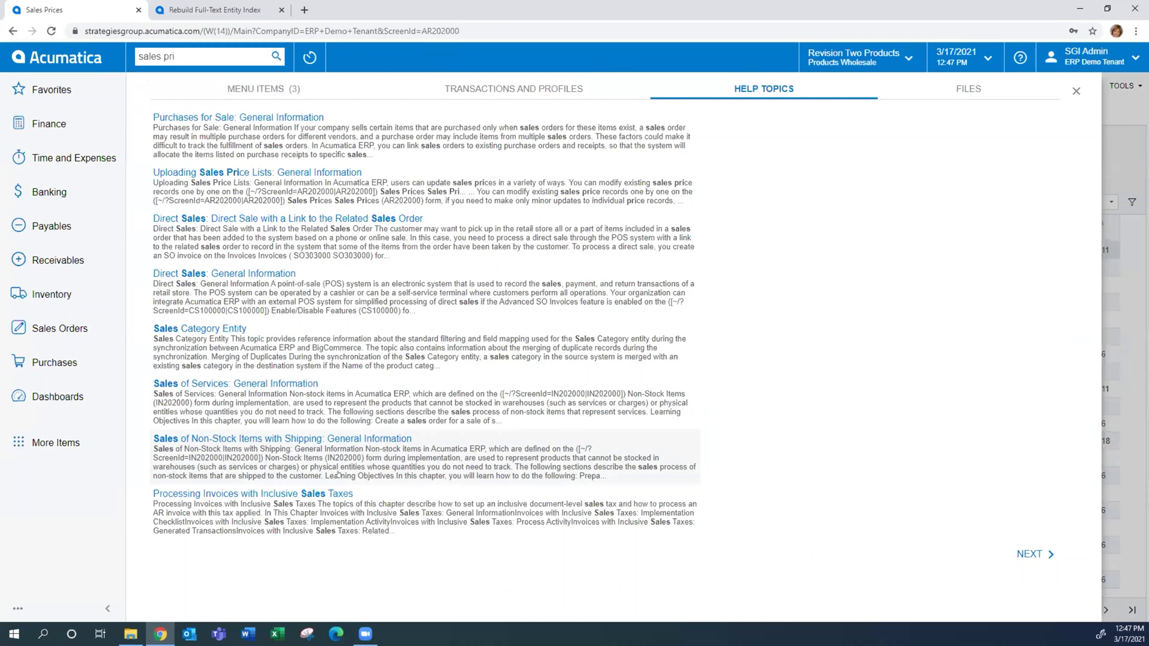
click(1075, 92)
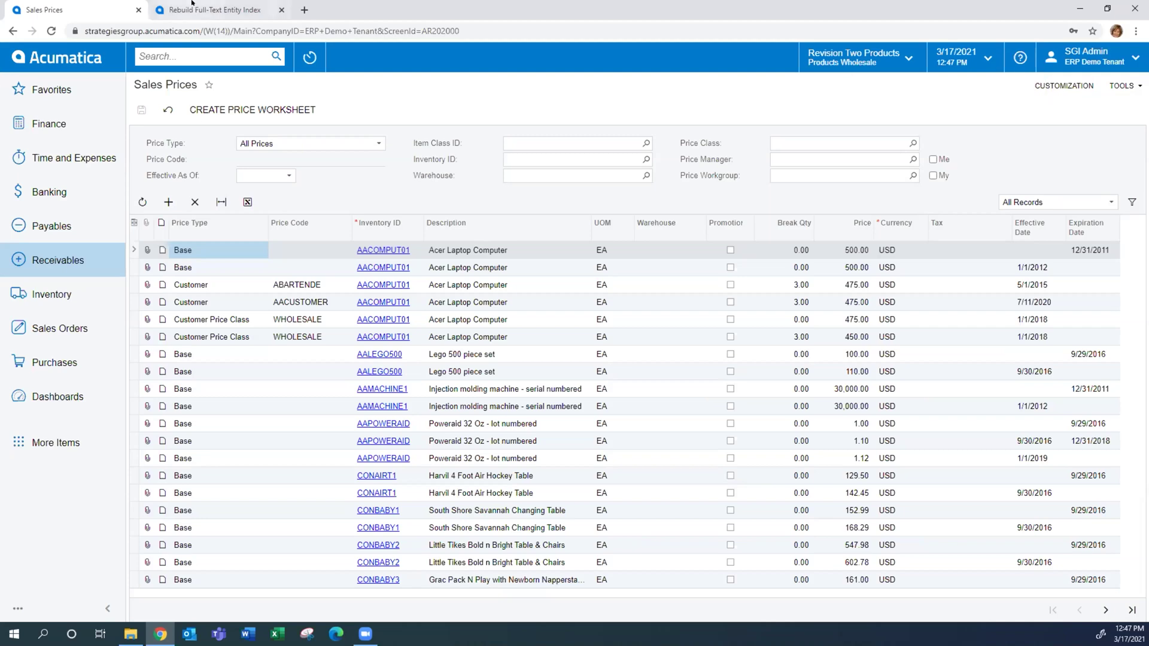
Dismiss the finished index rebuild summary and return to the Sales Prices page
click(210, 10)
click(639, 266)
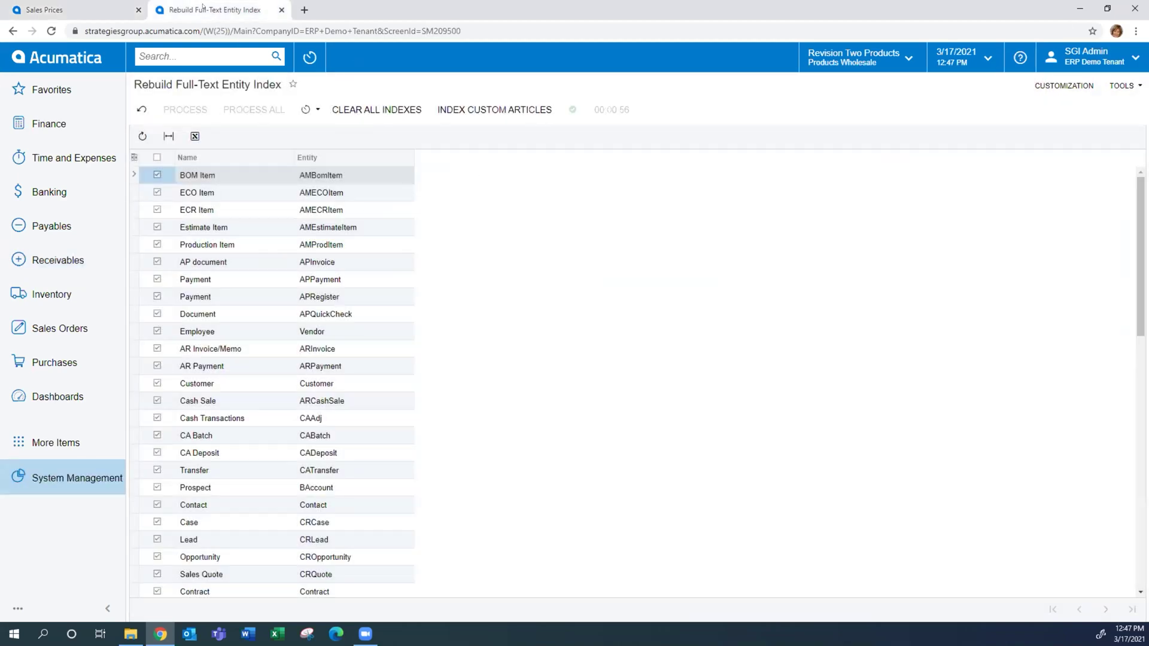
click(64, 11)
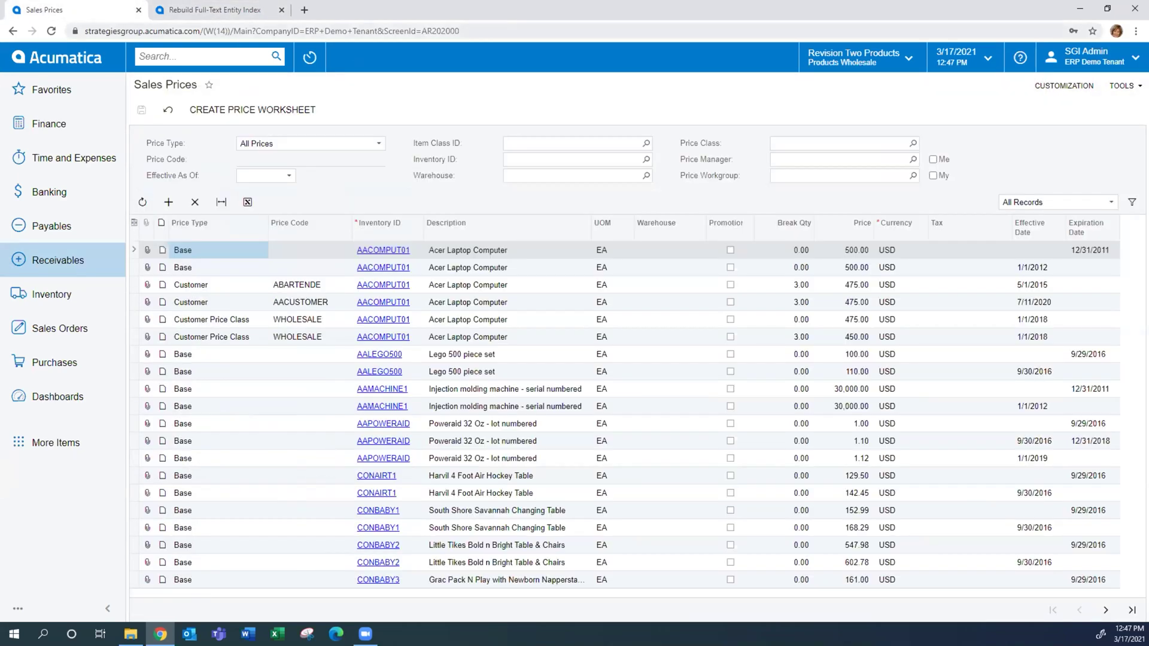
Site-search 'abc' and view matching Transactions and Profiles
click(166, 55)
text(abc)
click(465, 84)
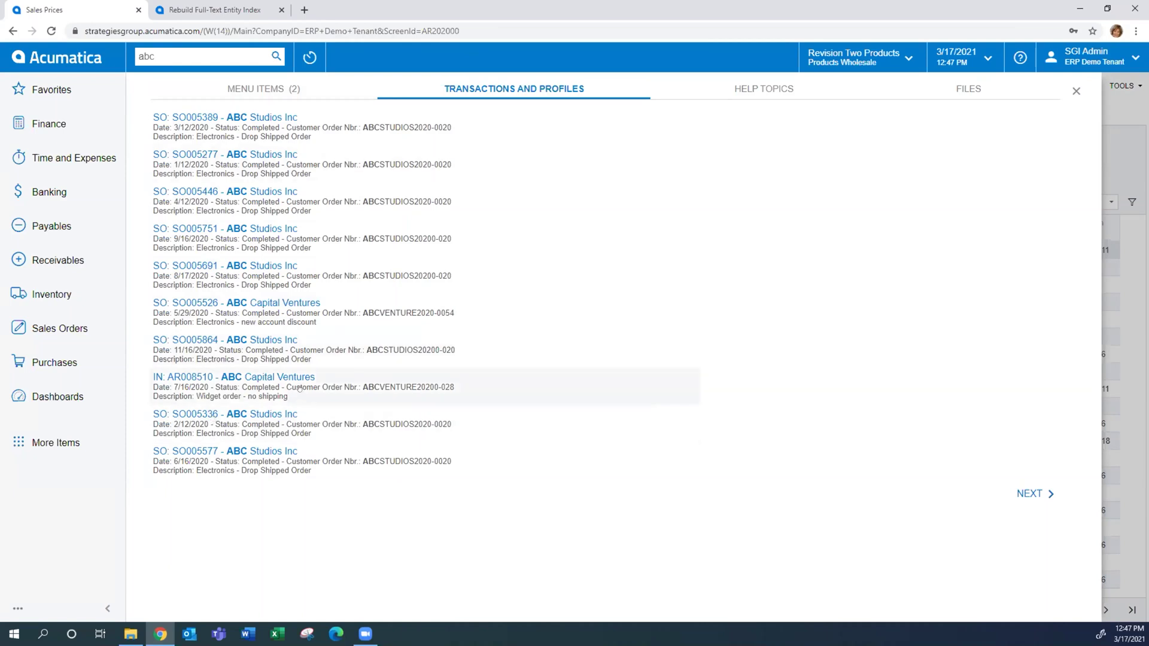
Refine the search to 'customer abc' and open the ABC Holdings Inc customer record
click(159, 54)
key(Home)
text(cus)
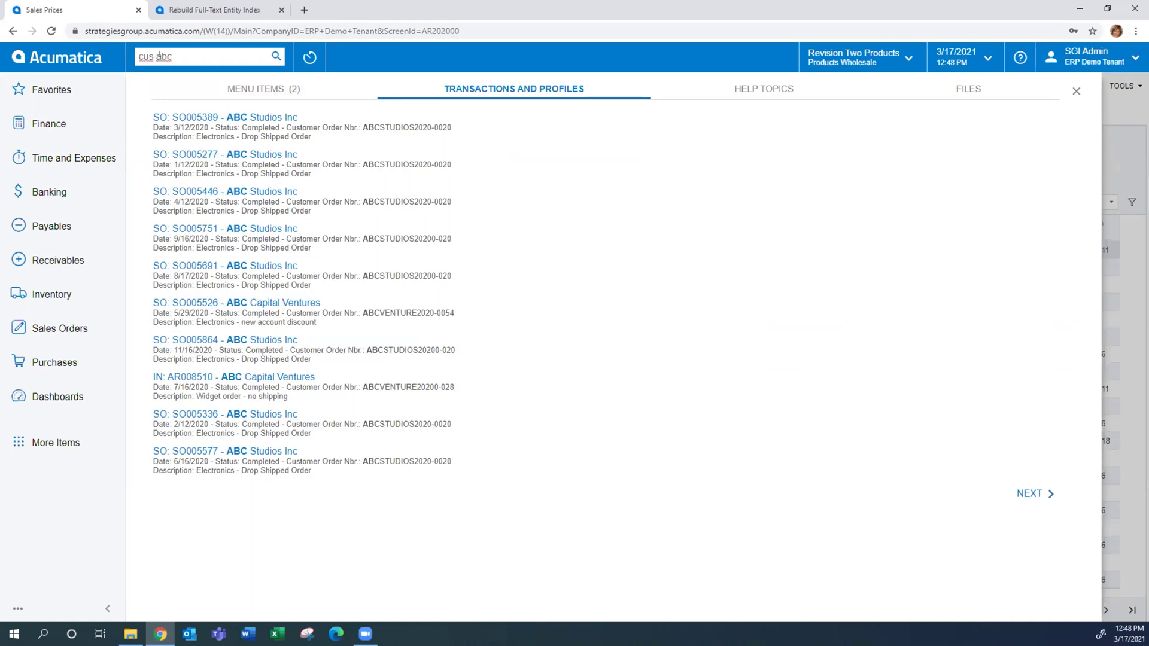
key(Return)
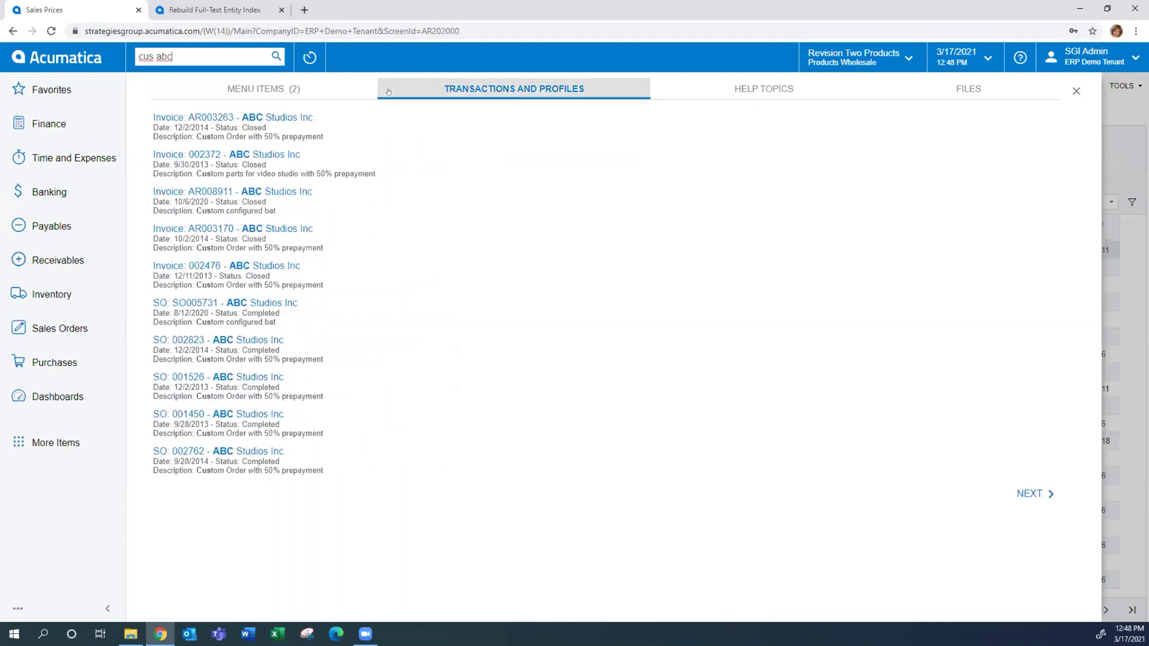
click(155, 56)
text(tomer)
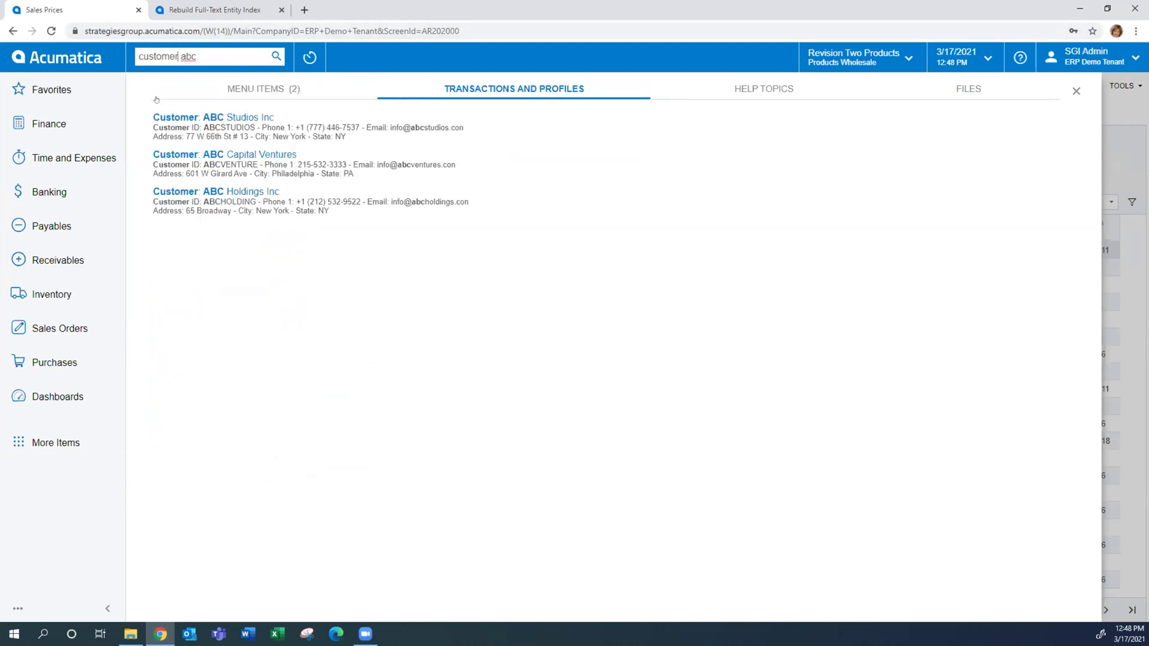
click(168, 190)
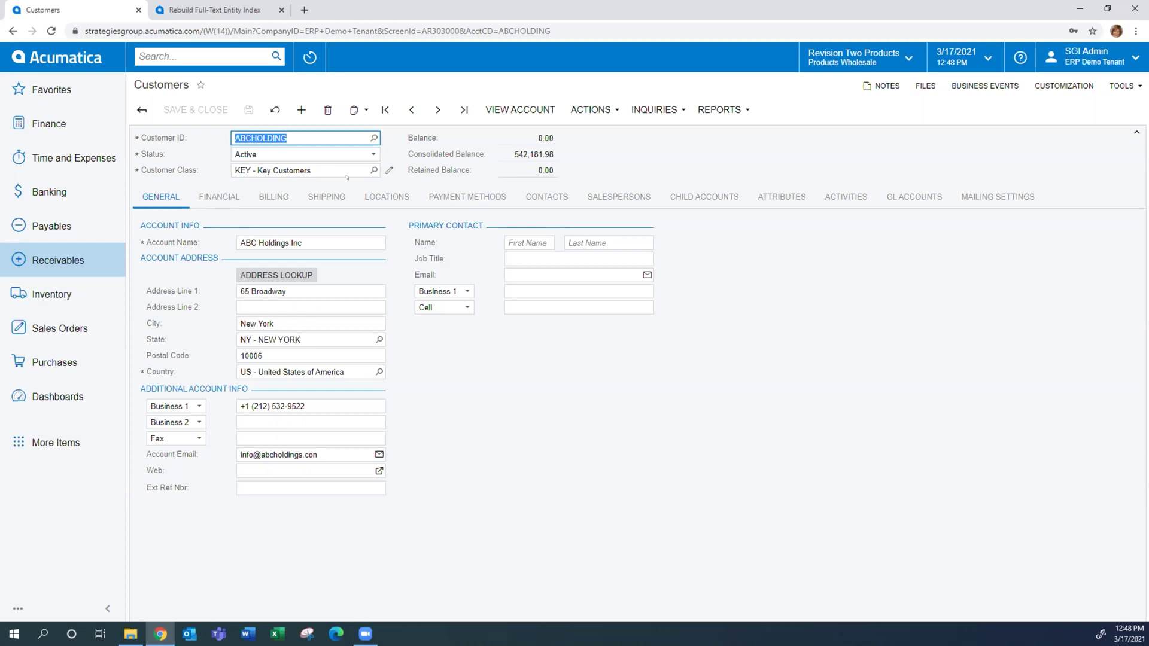
Open the Customer View dashboard from Dashboards in the sidebar
click(83, 58)
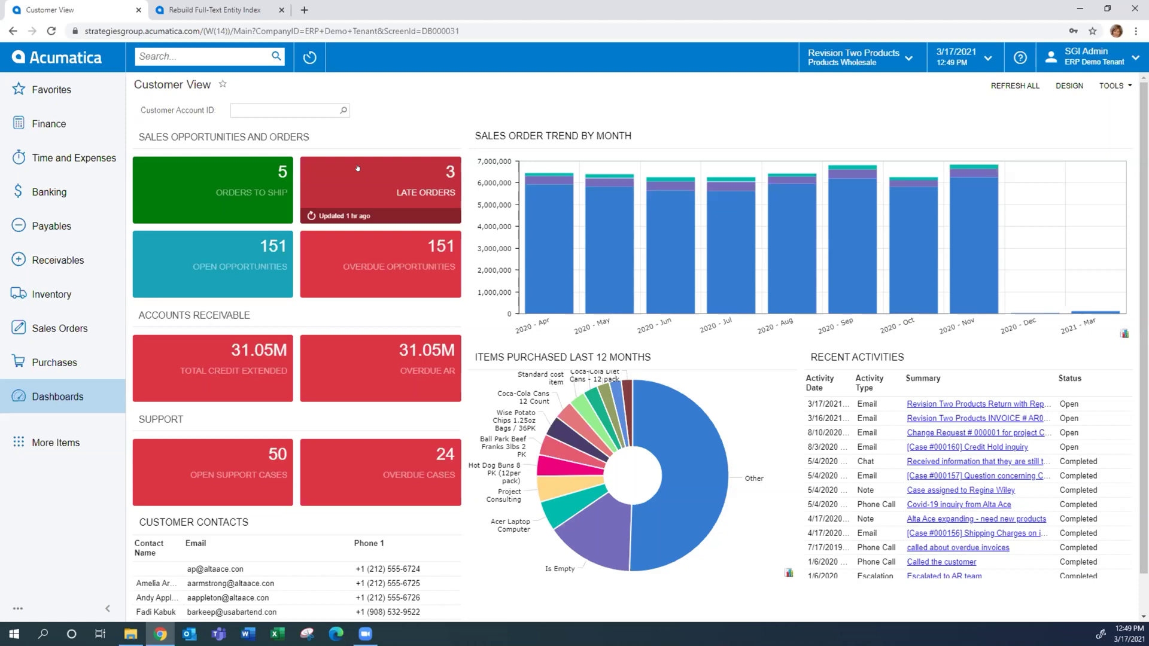
Close the Rebuild Full-Text Entity Index tab and return to the Customer View dashboard
click(62, 329)
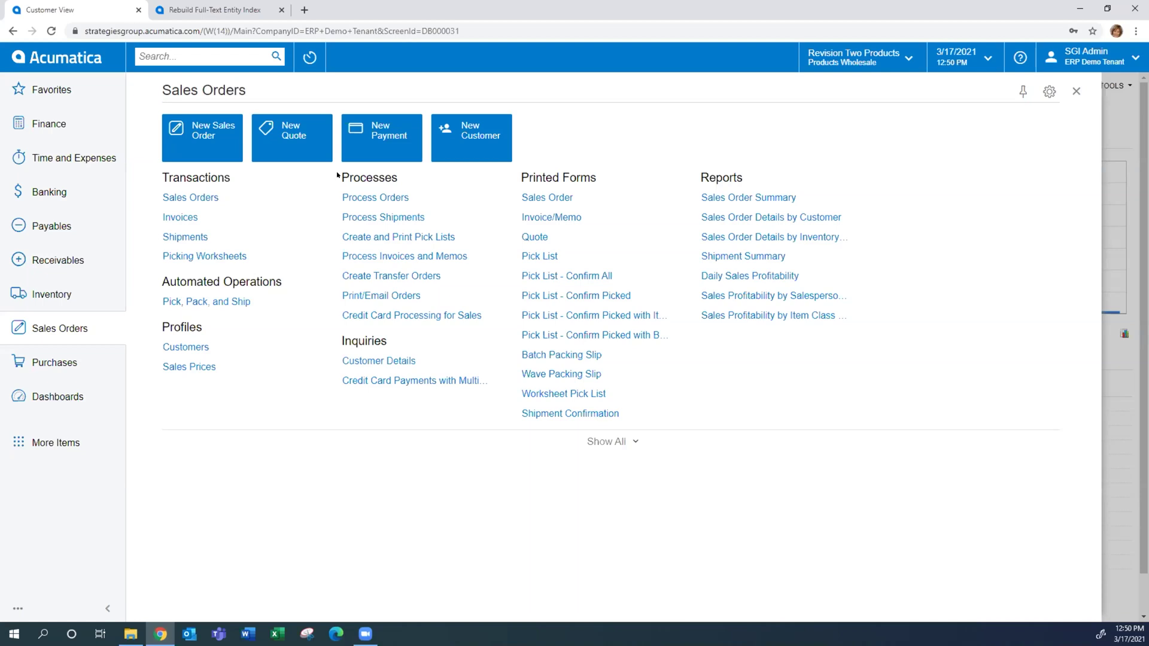
click(281, 9)
click(57, 396)
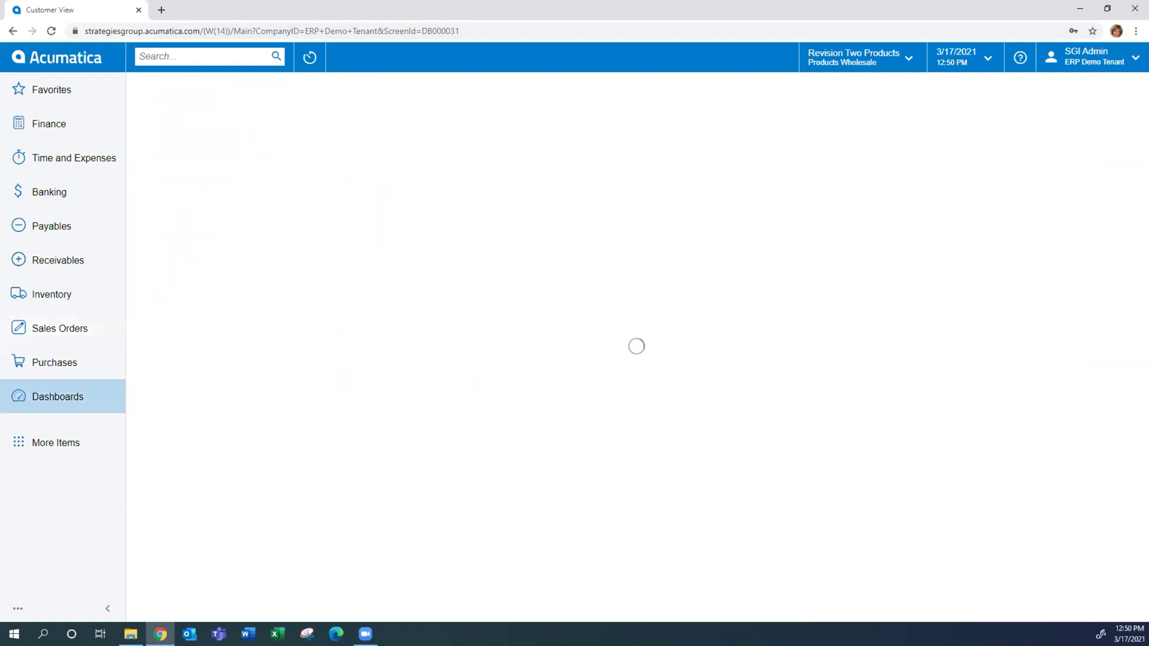